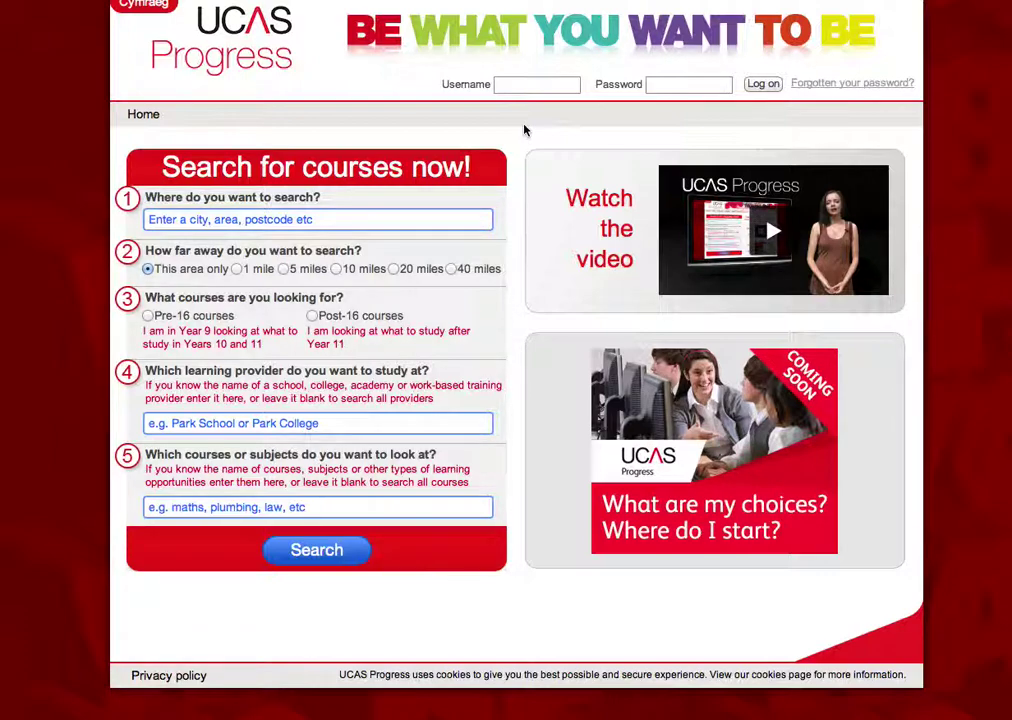
# Log on to UCAS Progress with the student's account username and password
pyautogui.click(522, 79)
pyautogui.write('ja')
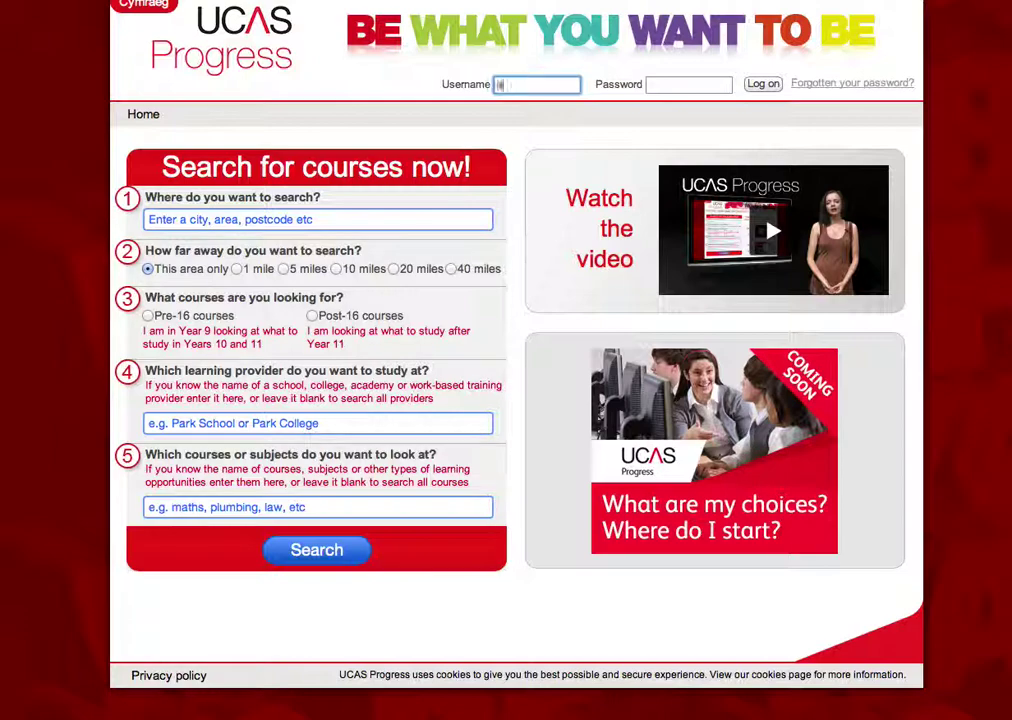
pyautogui.write('testuser')
pyautogui.click(688, 84)
pyautogui.write('••••')
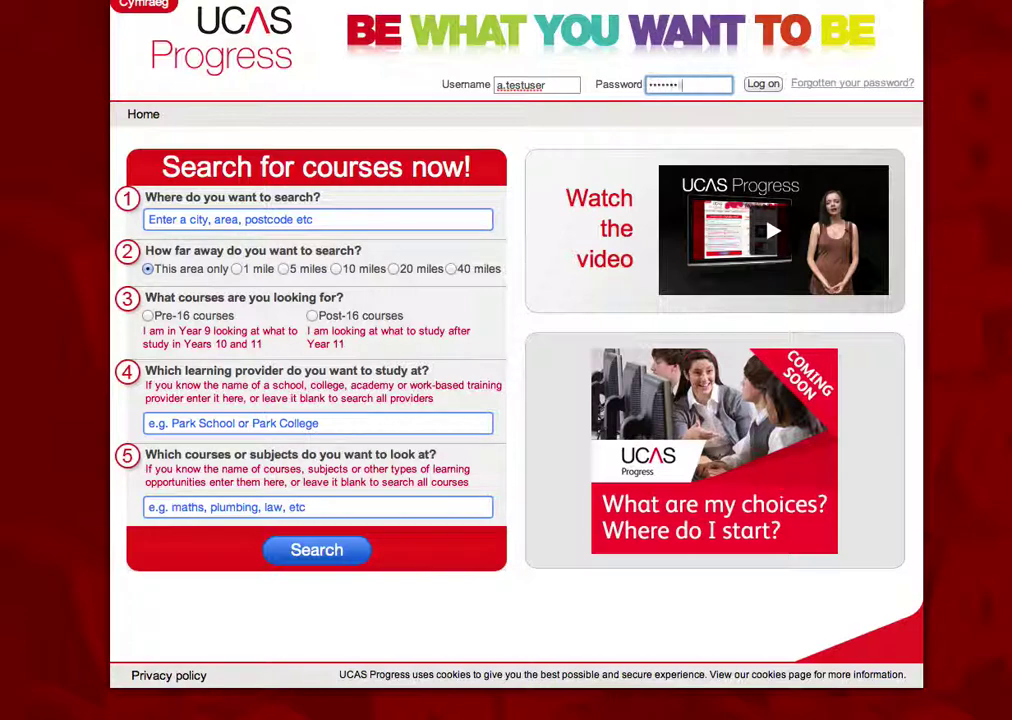
pyautogui.click(758, 86)
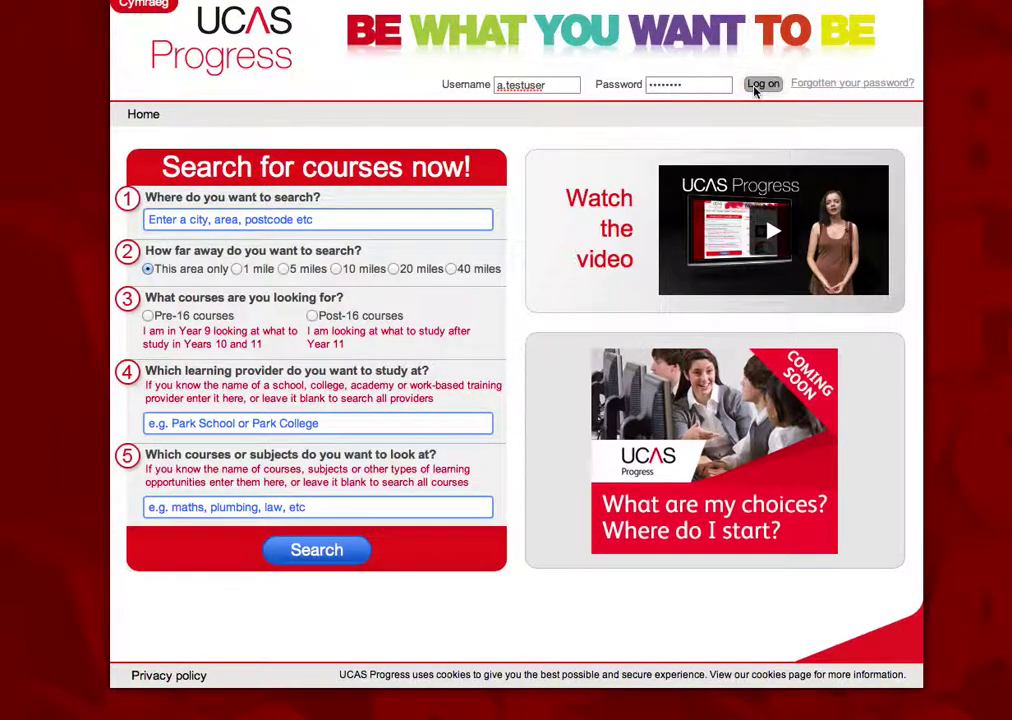
# Enter and confirm a new account password, keep the message preferences as they are, and submit the form
pyautogui.click(358, 250)
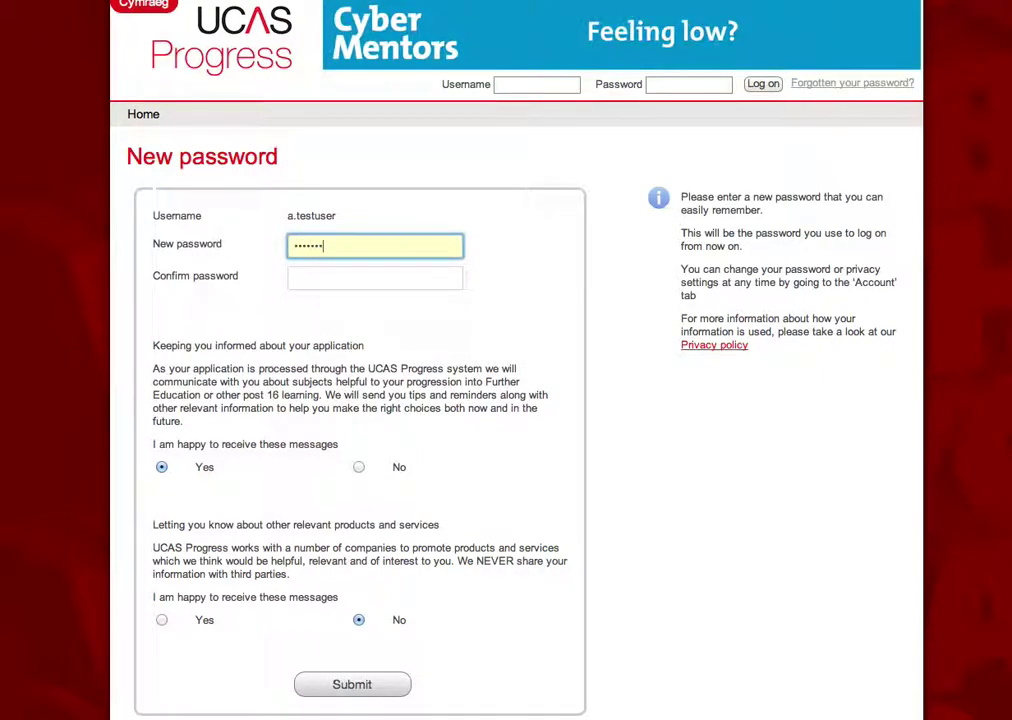
pyautogui.press('Tab')
pyautogui.write('••••')
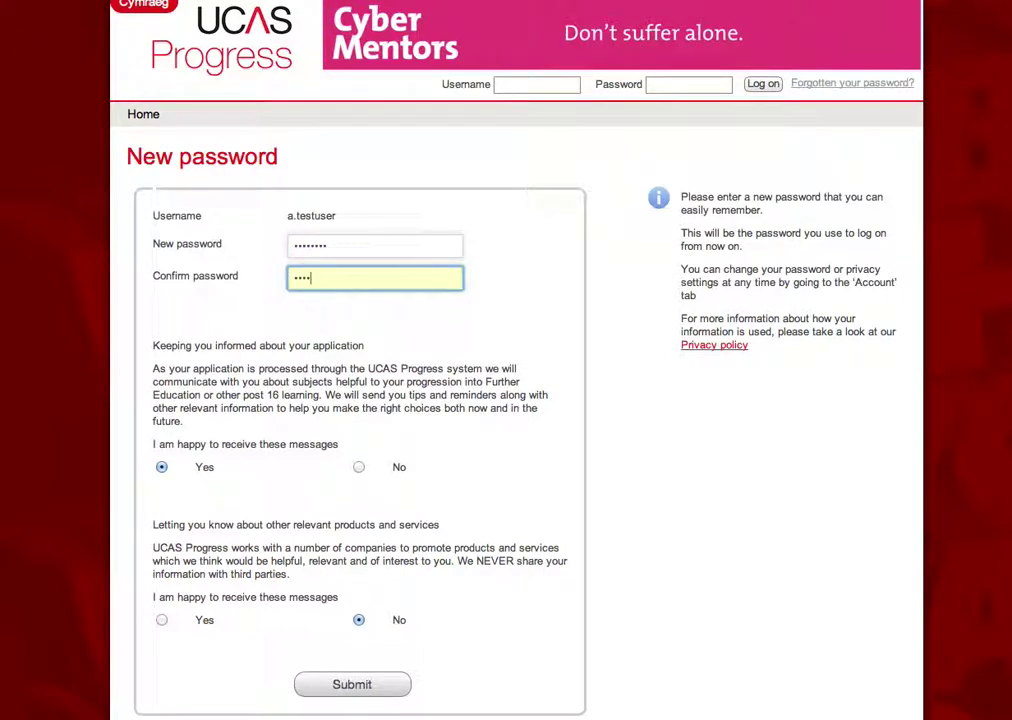
pyautogui.press('BackSpace')
pyautogui.press('BackSpace')
pyautogui.press('BackSpace')
pyautogui.write('••')
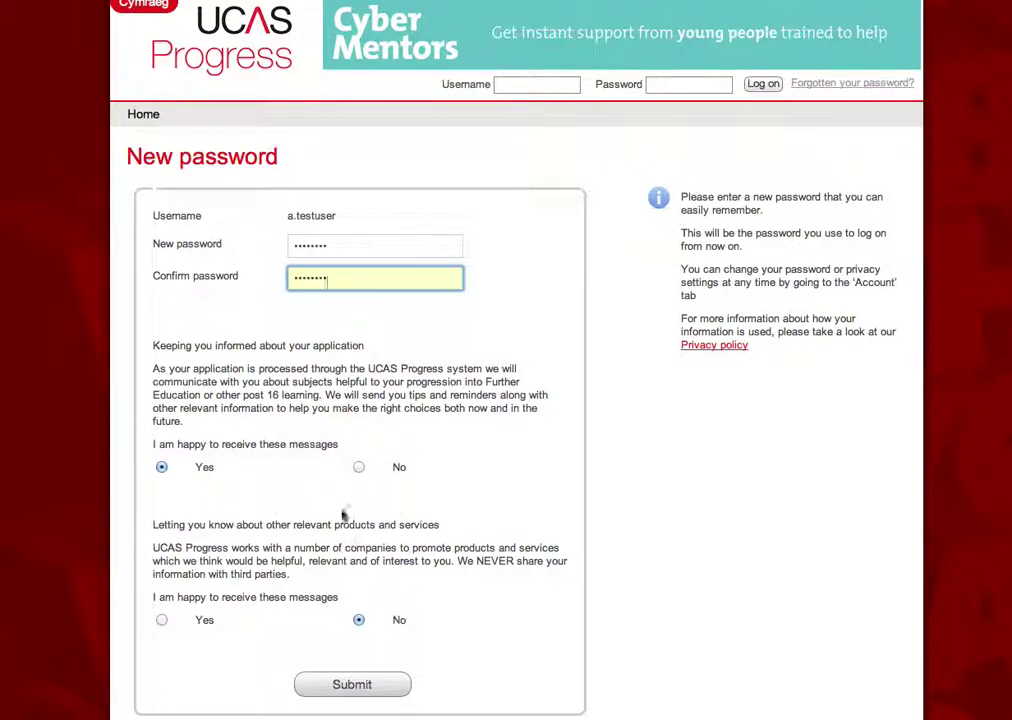
pyautogui.click(363, 684)
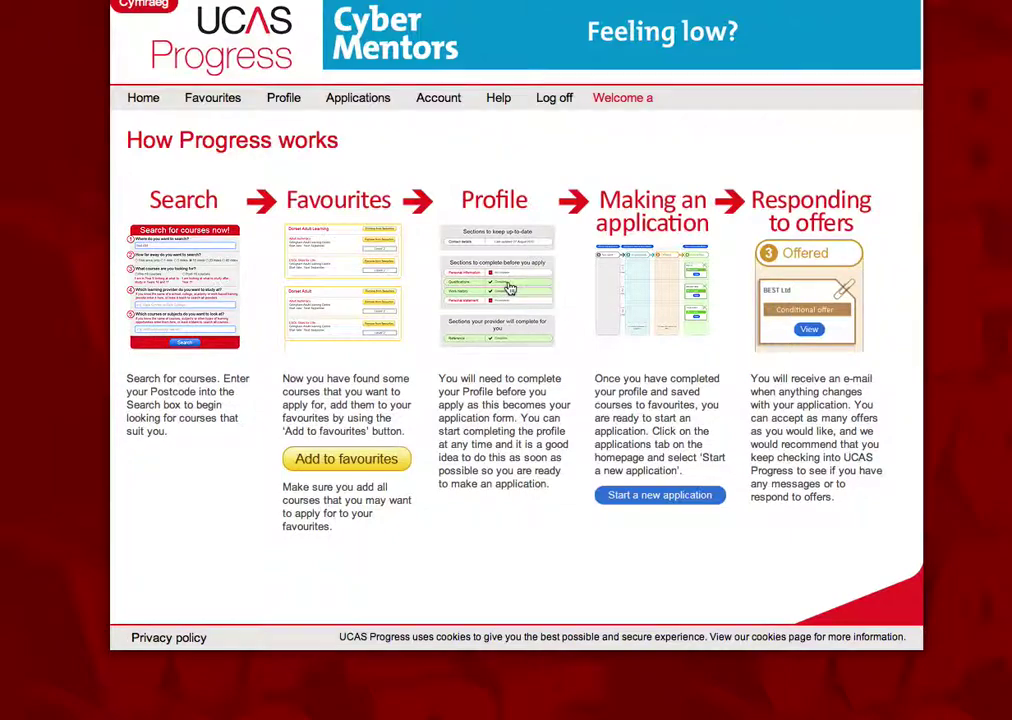
# Go from the How Progress works page to the home page and open the profile's Contact details section
pyautogui.click(145, 98)
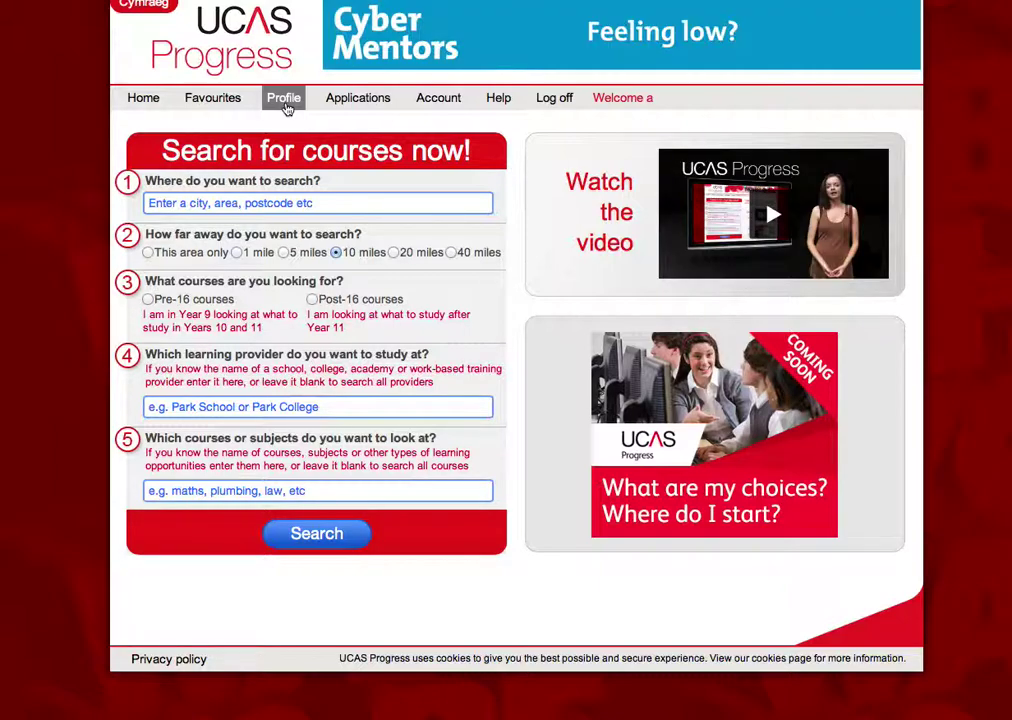
pyautogui.click(285, 100)
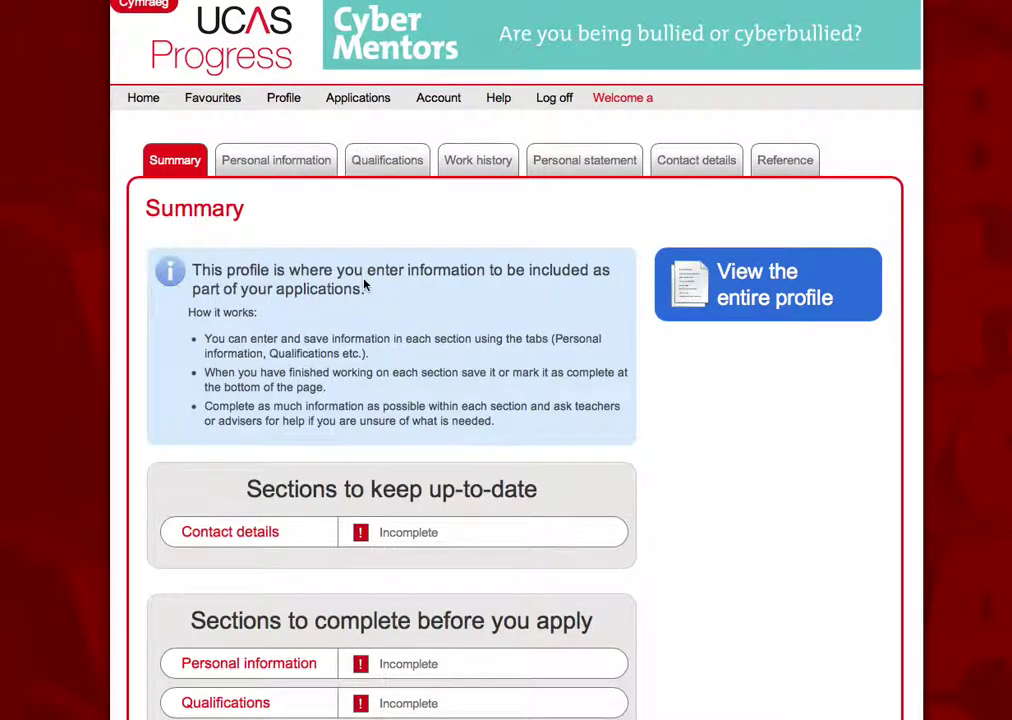
pyautogui.scroll(-1, 364, 280)
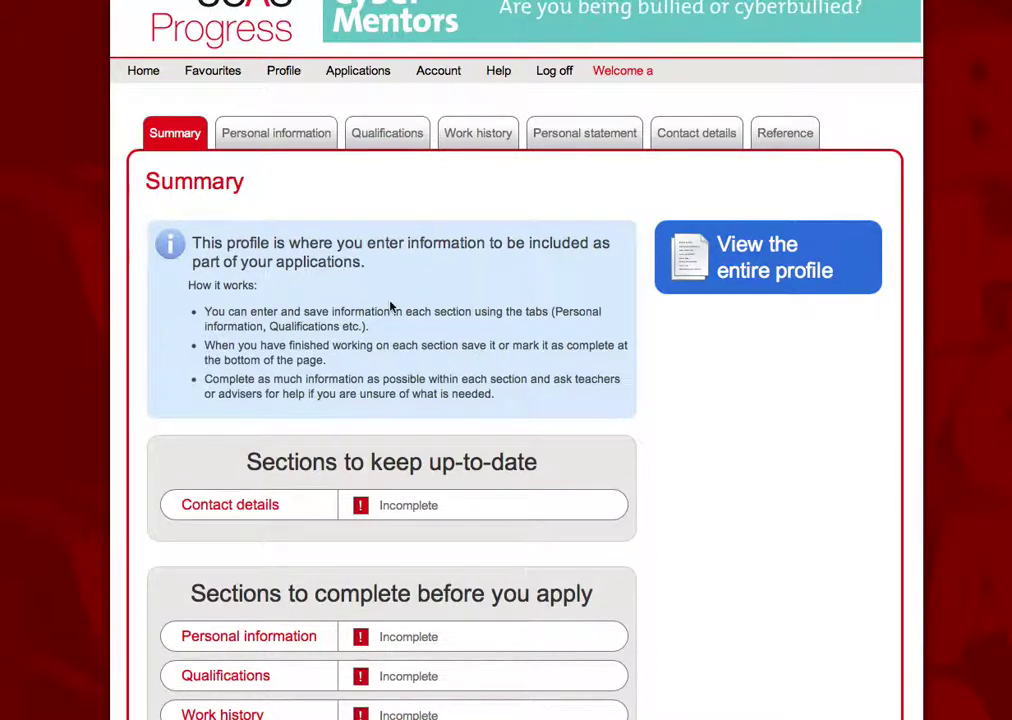
pyautogui.scroll(-2, 390, 306)
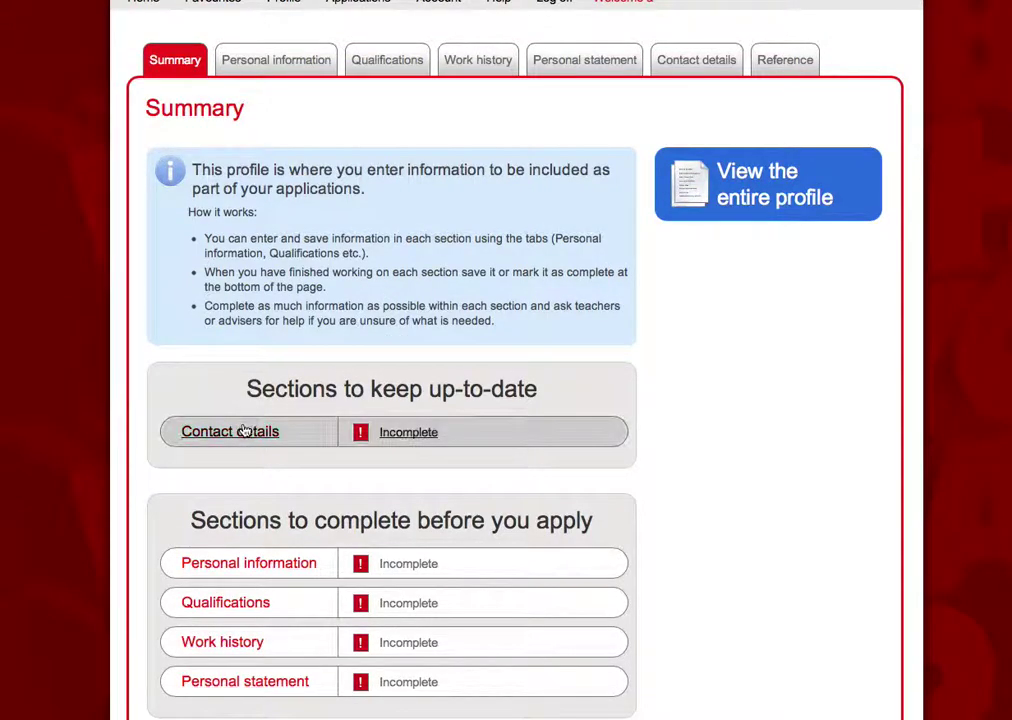
pyautogui.click(244, 430)
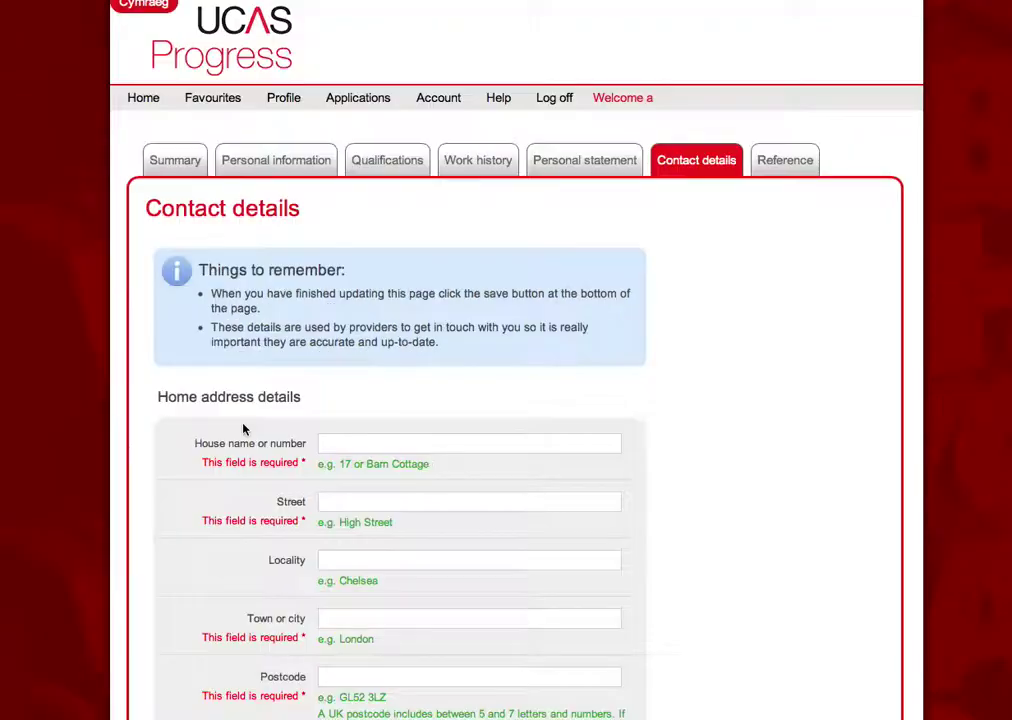
# Fill in the home address details: house number, street, locality, town or city, and postcode
pyautogui.click(384, 441)
pyautogui.write('12')
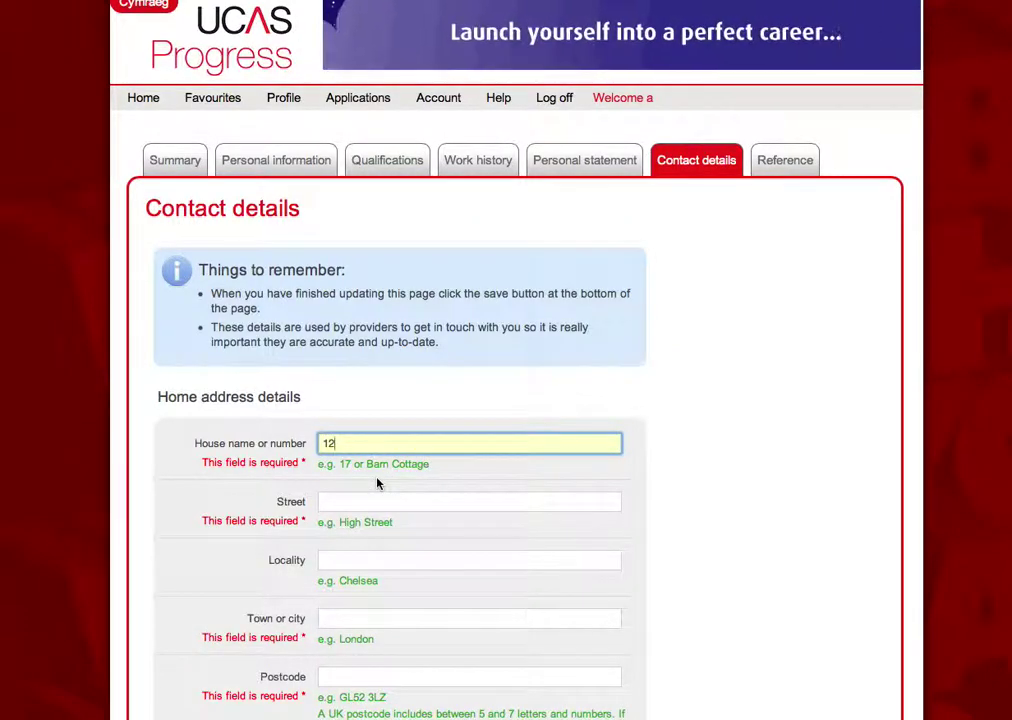
pyautogui.scroll(-1, 377, 490)
pyautogui.scroll(-2, 377, 483)
pyautogui.scroll(-1, 377, 483)
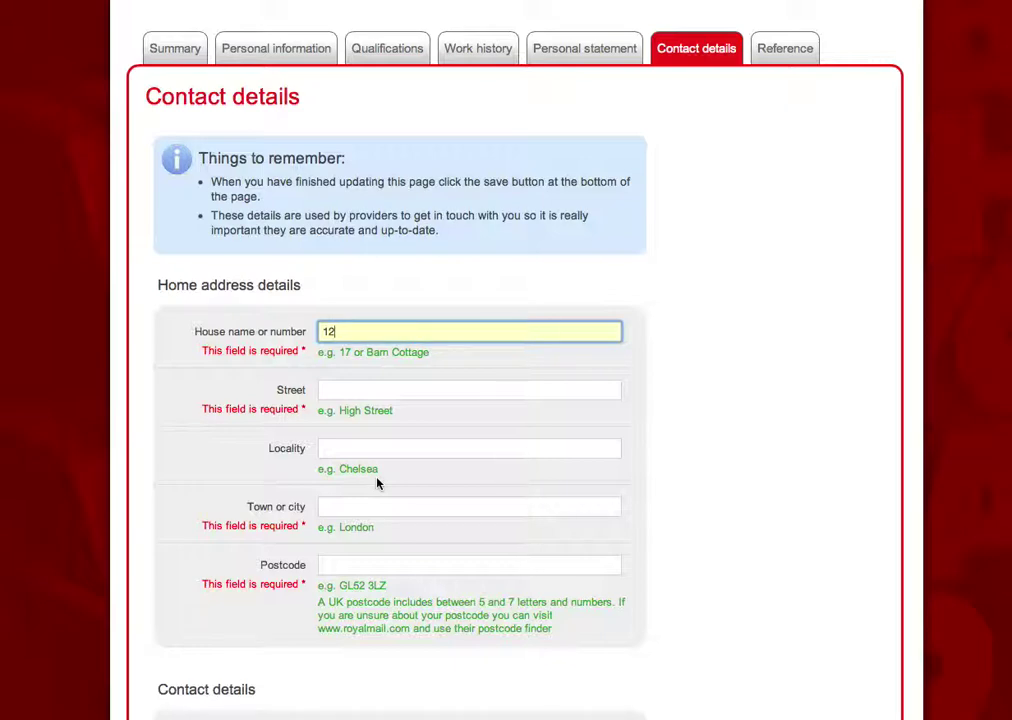
pyautogui.click(364, 388)
pyautogui.write('qwregqer')
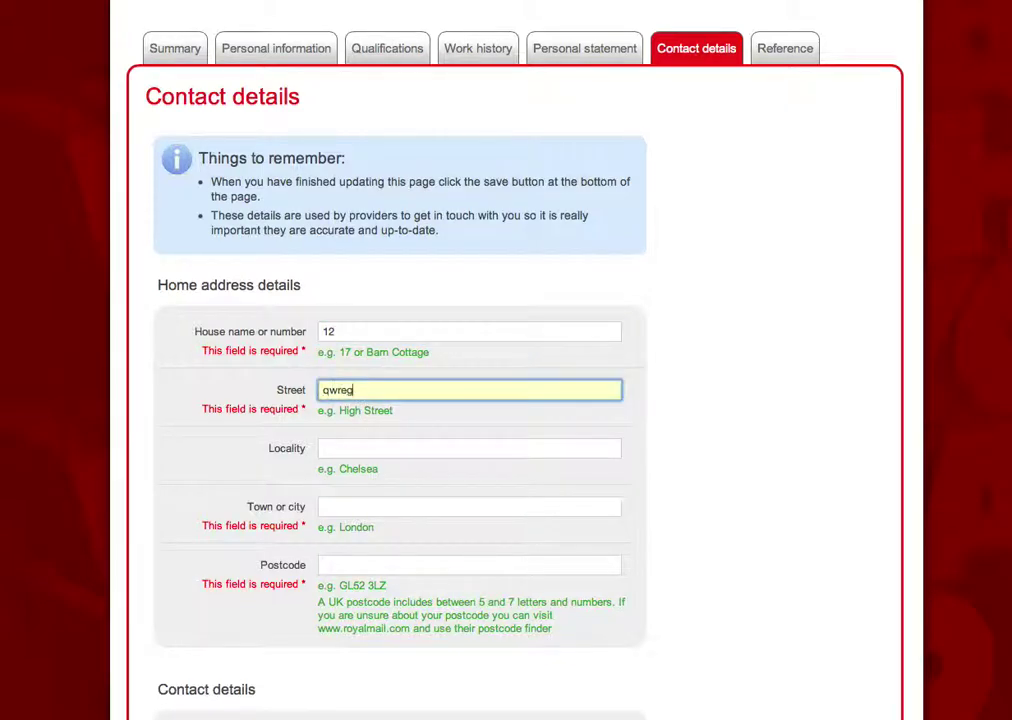
pyautogui.click(341, 455)
pyautogui.write('reggerg')
pyautogui.click(334, 510)
pyautogui.write('qergqer')
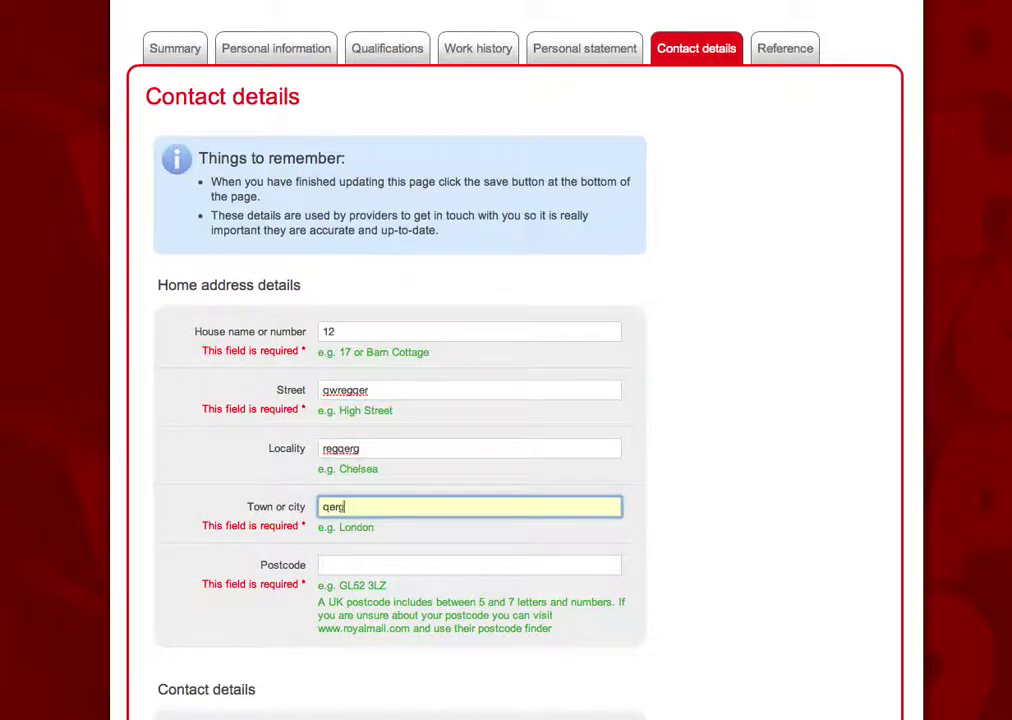
pyautogui.click(333, 562)
pyautogui.write('rgqerg')
# Set the preferred method of contact to Telephone number, leaving the telephone and email fields blank
pyautogui.scroll(-4, 333, 562)
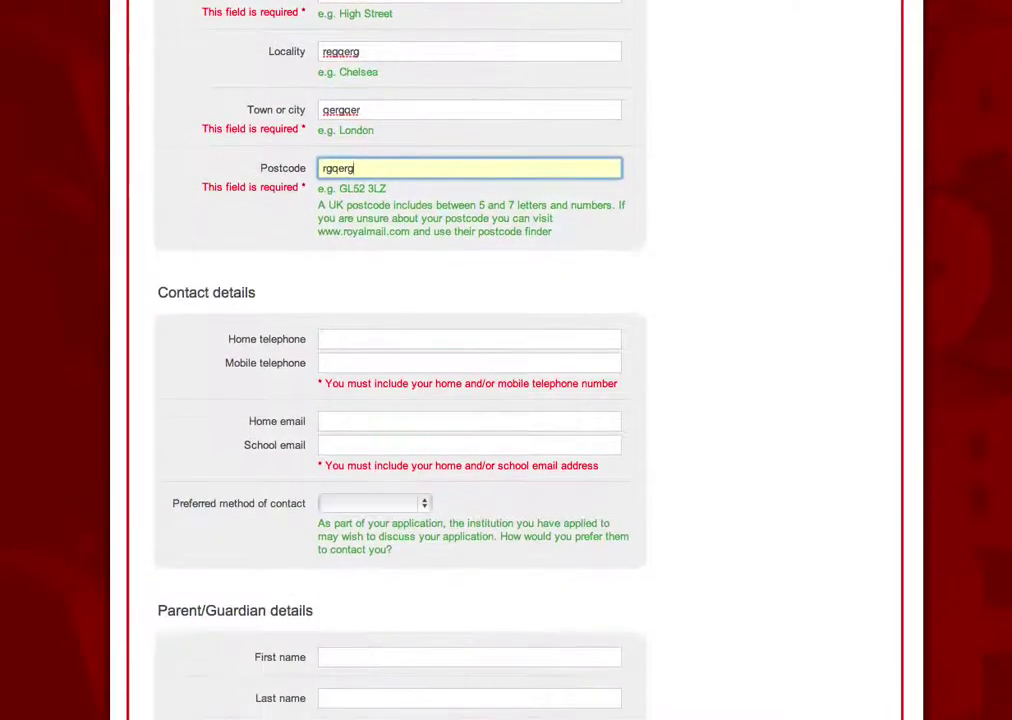
pyautogui.scroll(-2, 400, 360)
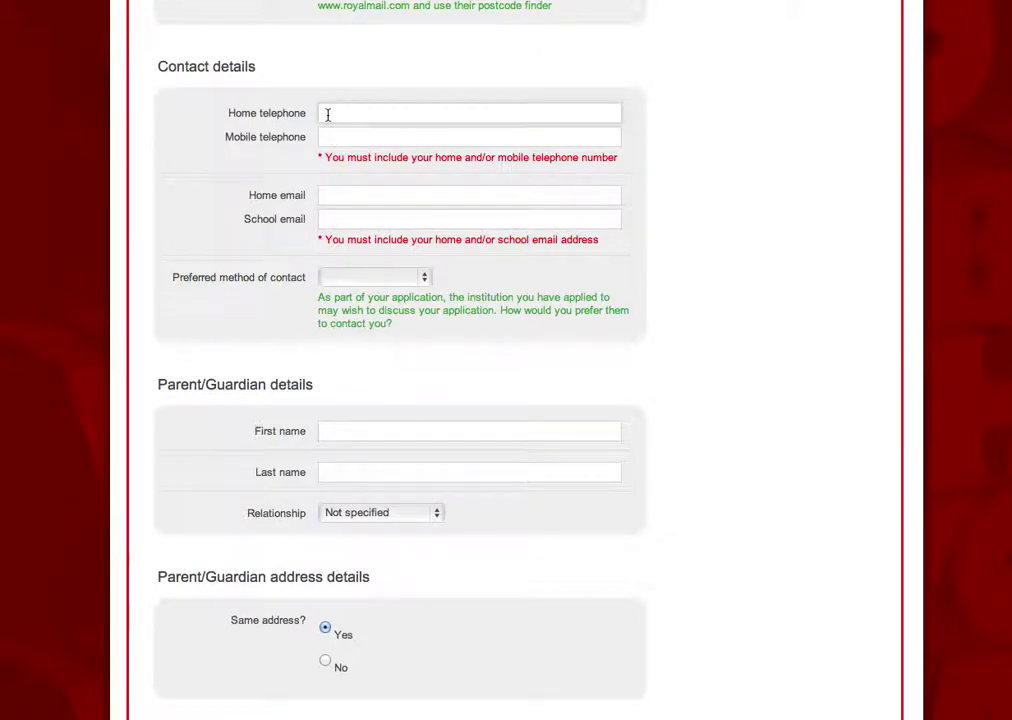
pyautogui.click(357, 136)
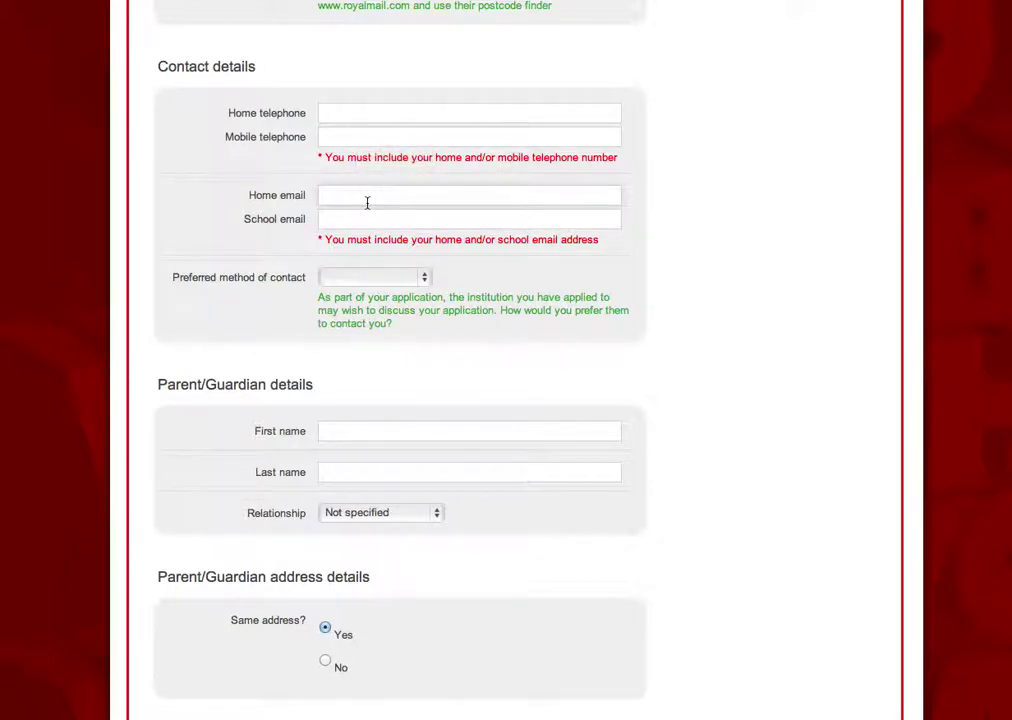
pyautogui.click(412, 277)
pyautogui.click(400, 311)
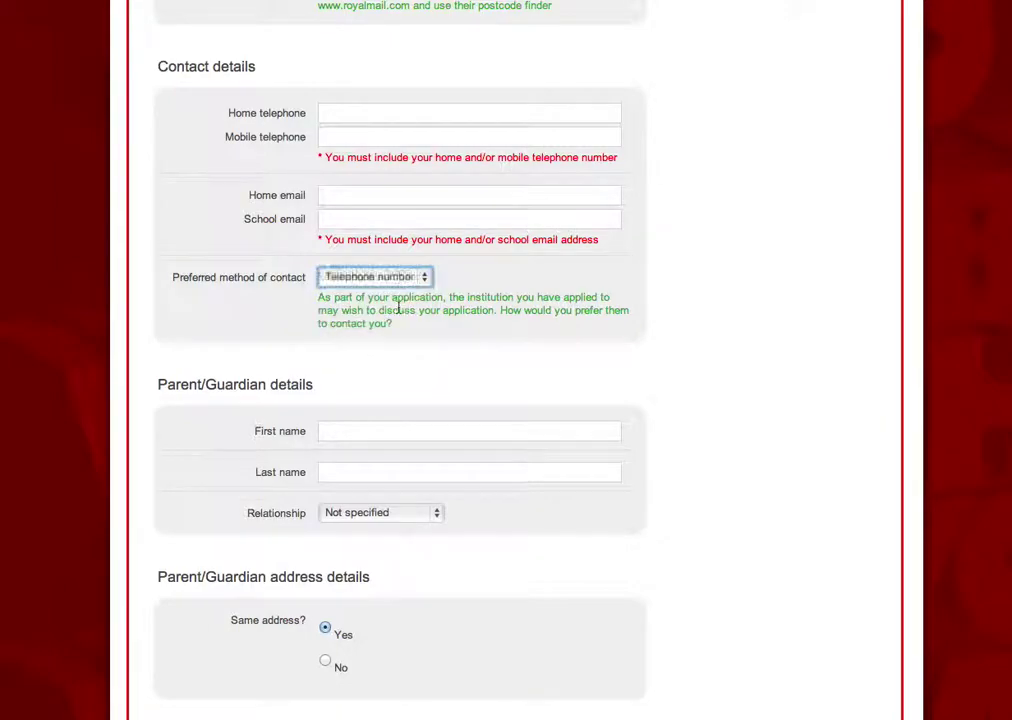
# Check the contact details form through to the parent/guardian fields and save the contact details
pyautogui.scroll(-5, 409, 339)
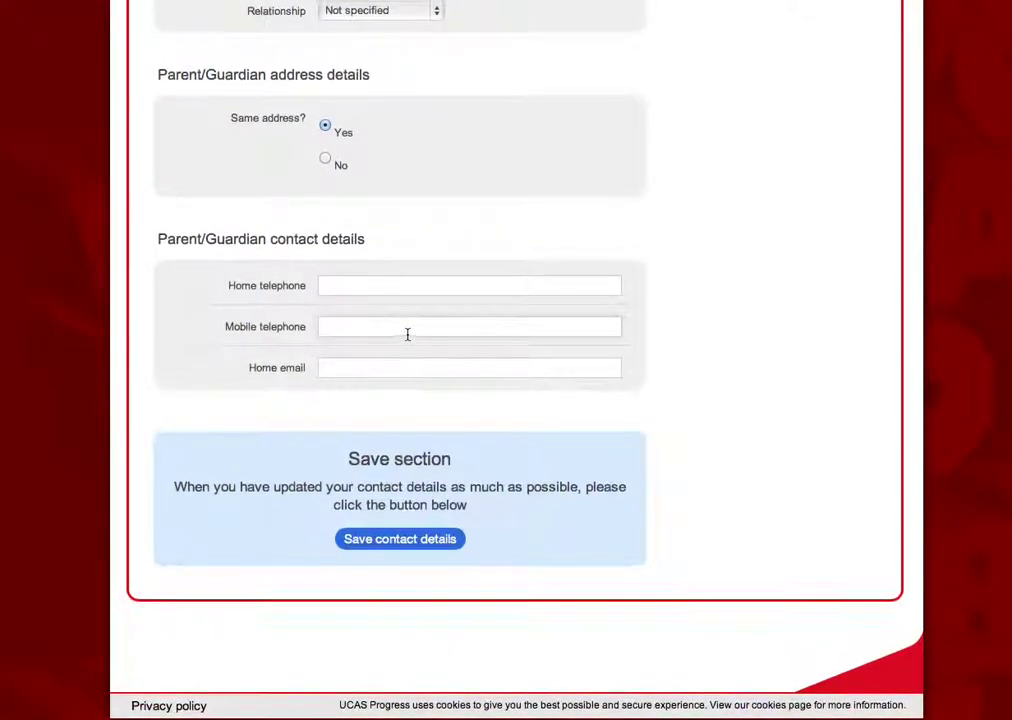
pyautogui.scroll(4, 407, 334)
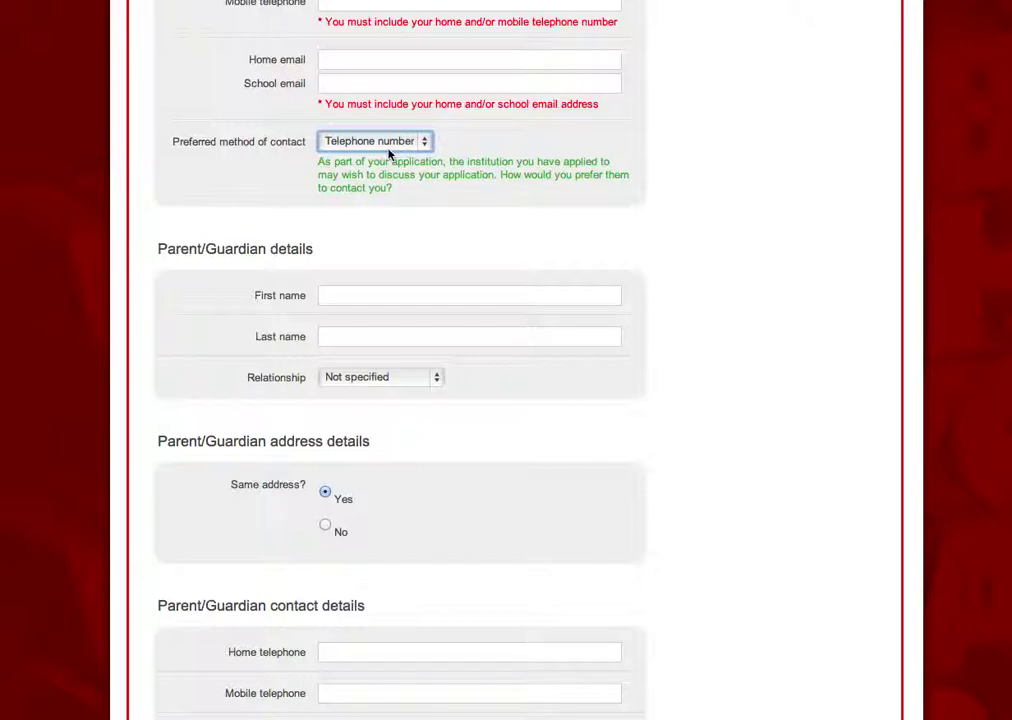
pyautogui.scroll(-3, 438, 322)
pyautogui.scroll(9, 438, 320)
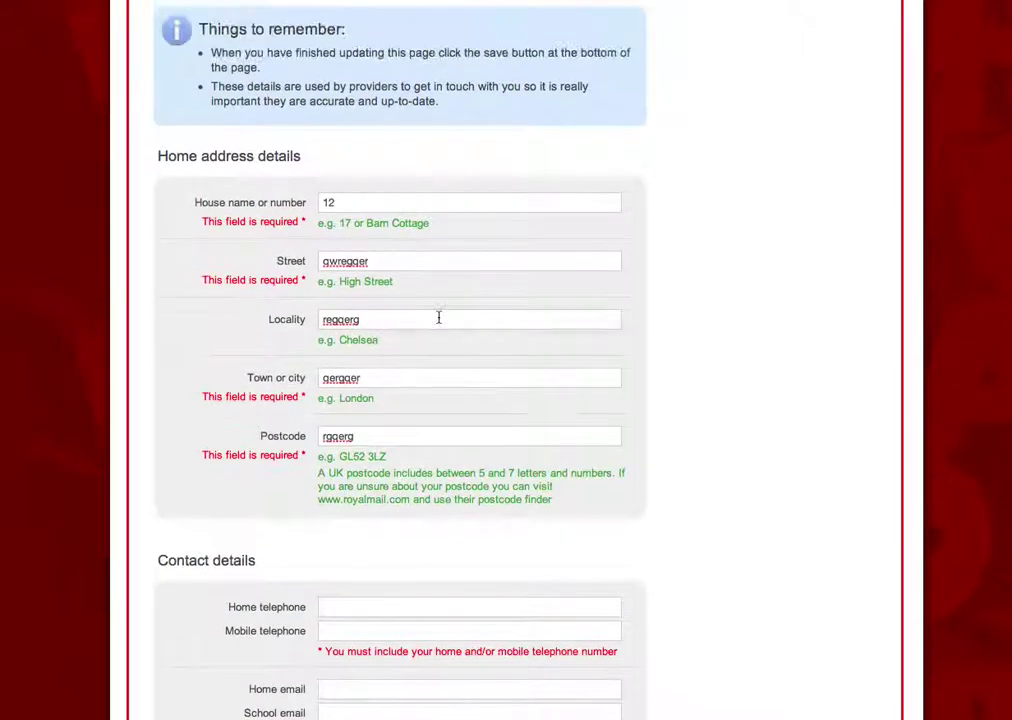
pyautogui.scroll(3, 463, 406)
pyautogui.scroll(-15, 463, 406)
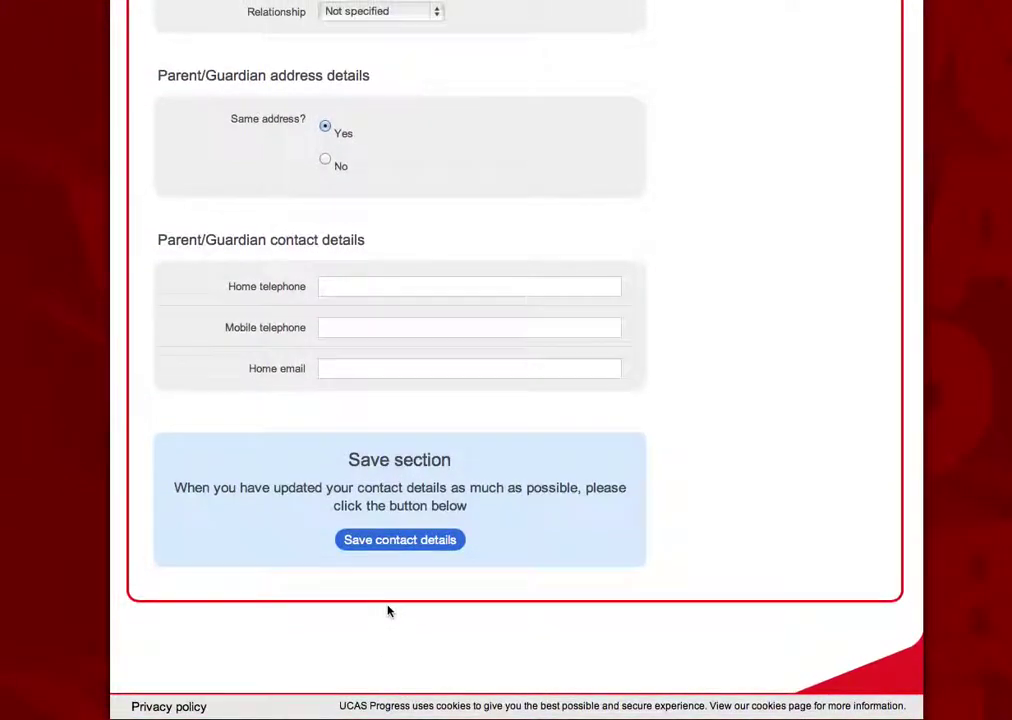
pyautogui.click(399, 550)
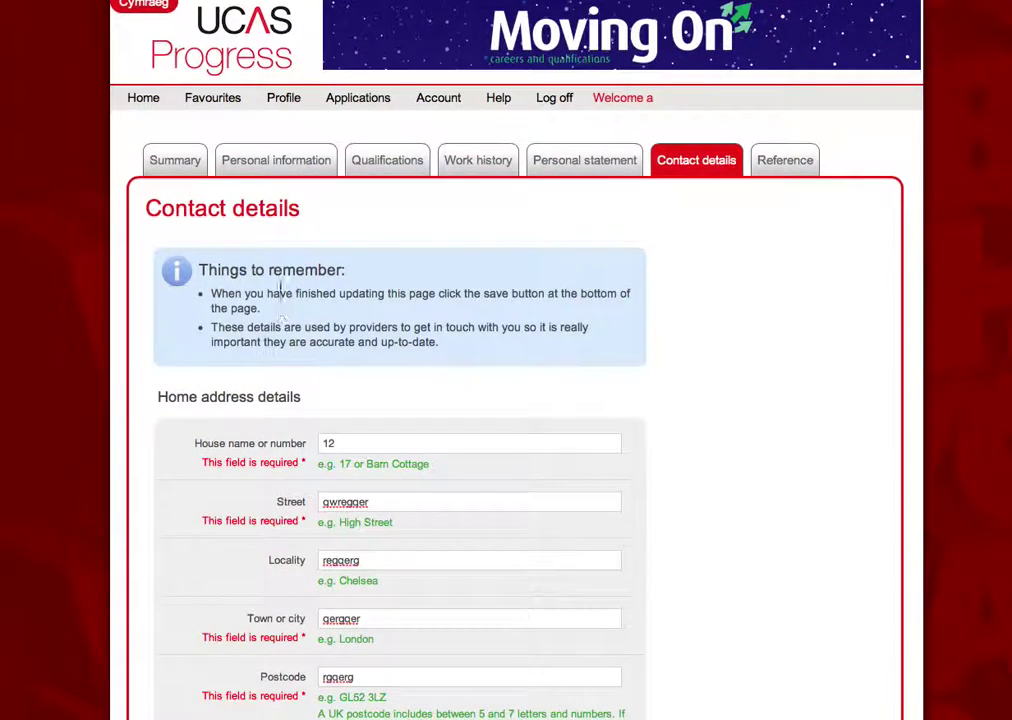
# Open the Personal information section and review the name, gender, ethnic group and residency fields down to the education details
pyautogui.click(281, 162)
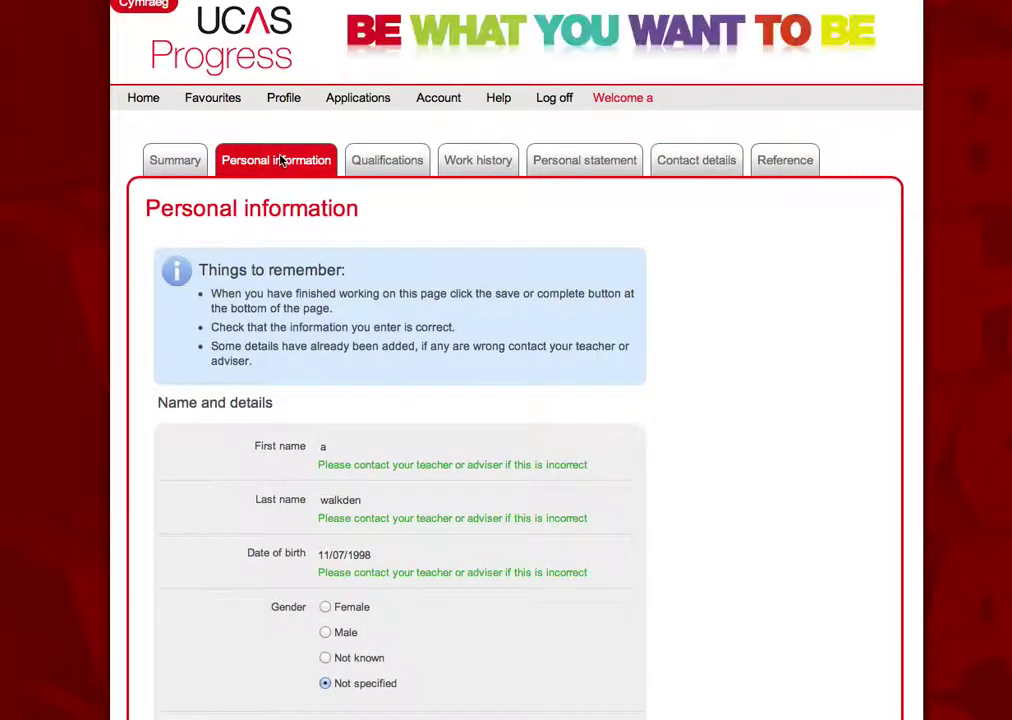
pyautogui.scroll(-3, 328, 456)
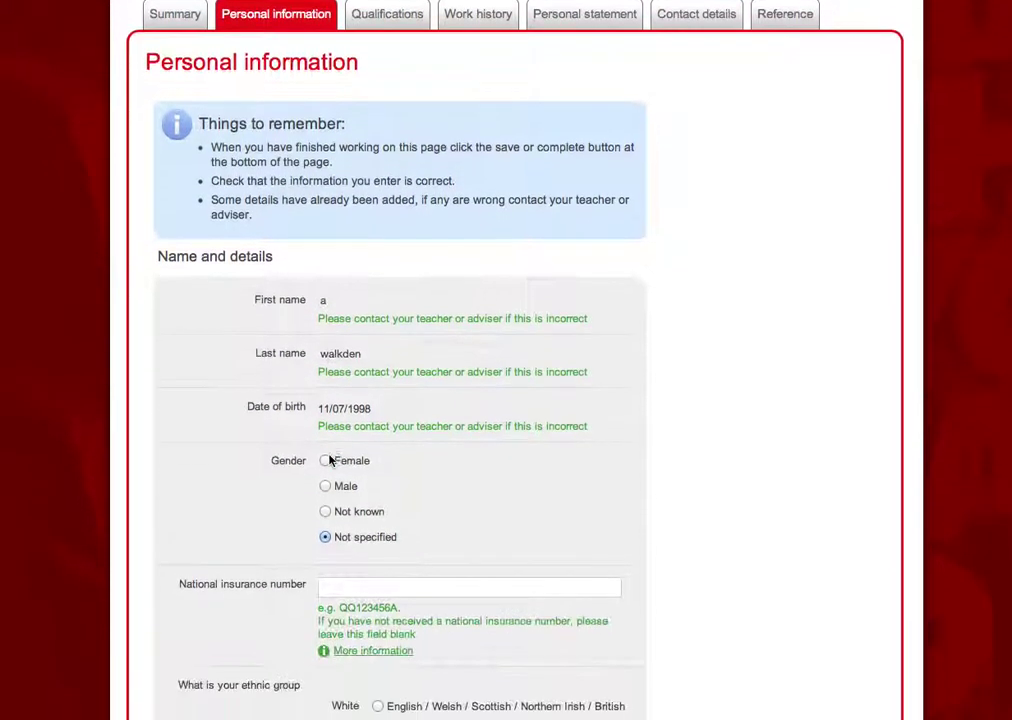
pyautogui.scroll(-2, 333, 533)
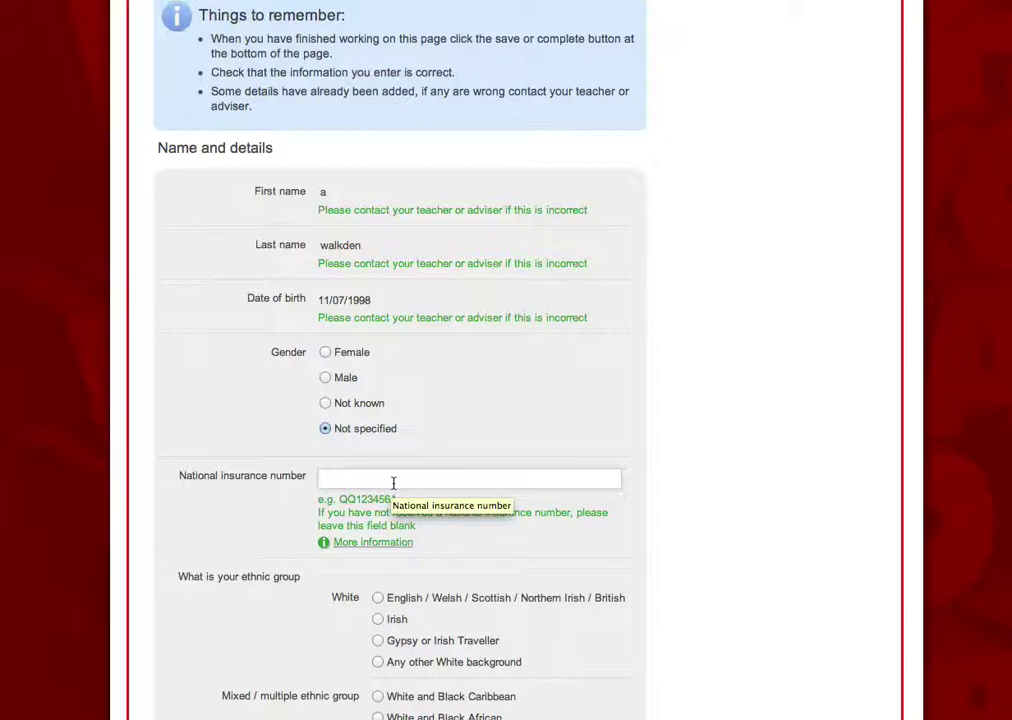
pyautogui.scroll(-5, 391, 483)
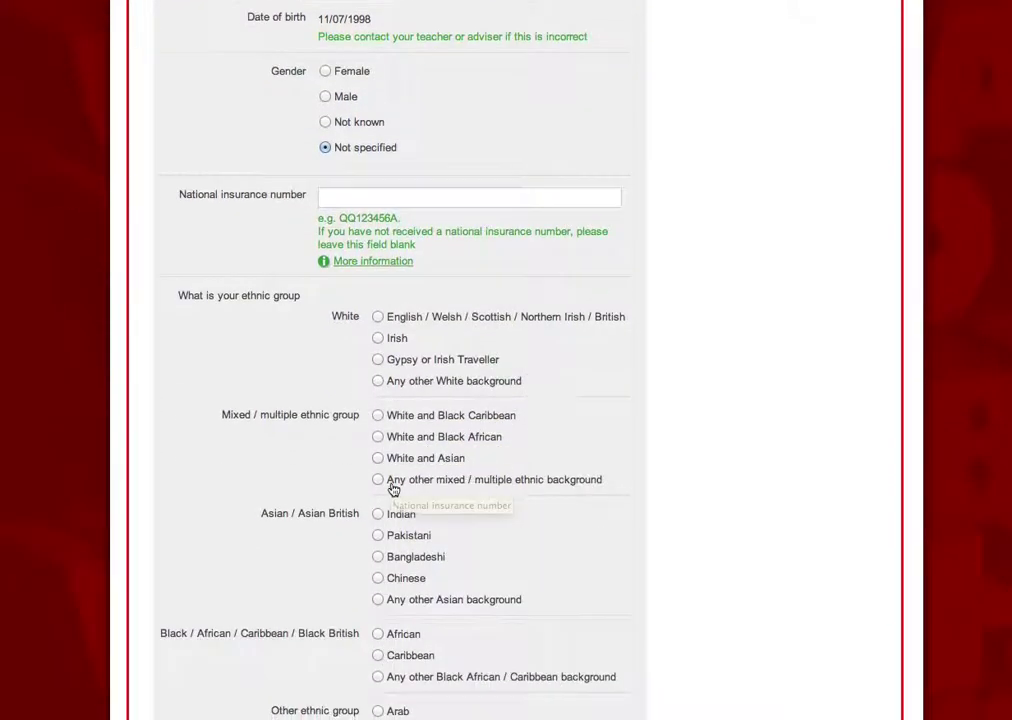
pyautogui.scroll(-2, 636, 444)
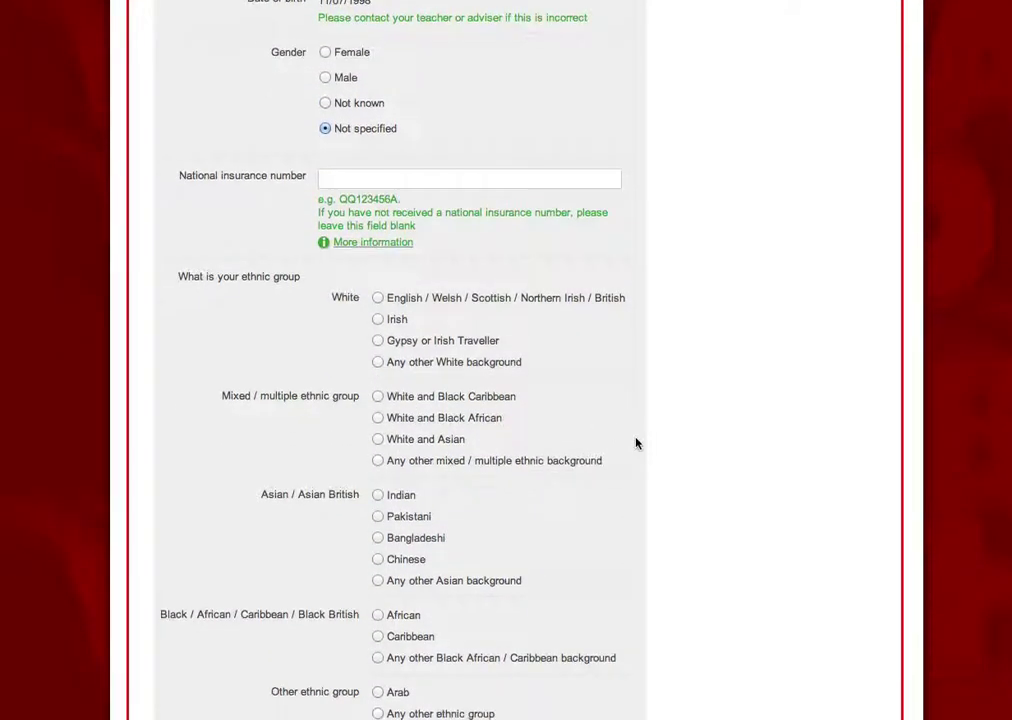
pyautogui.scroll(-4, 636, 444)
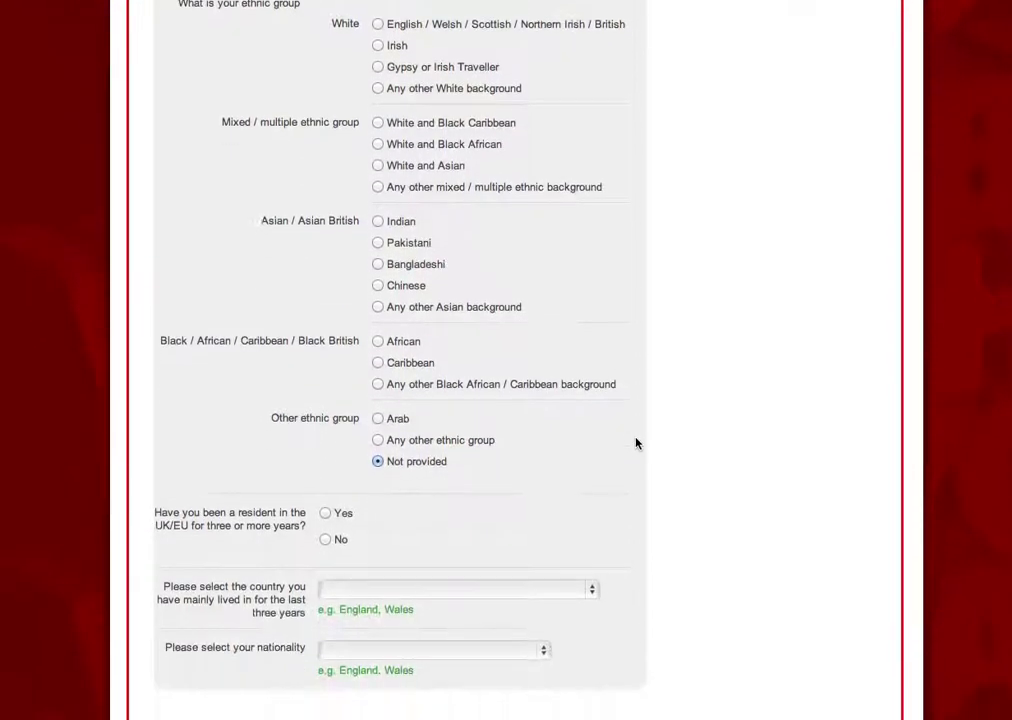
pyautogui.scroll(-5, 636, 444)
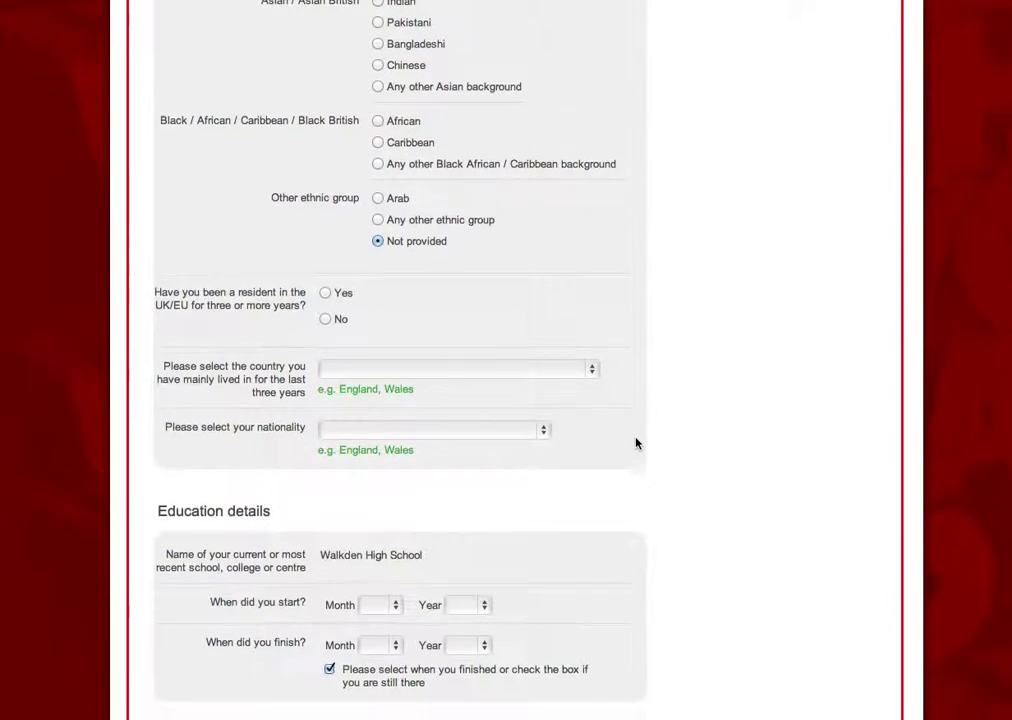
pyautogui.scroll(-2, 636, 444)
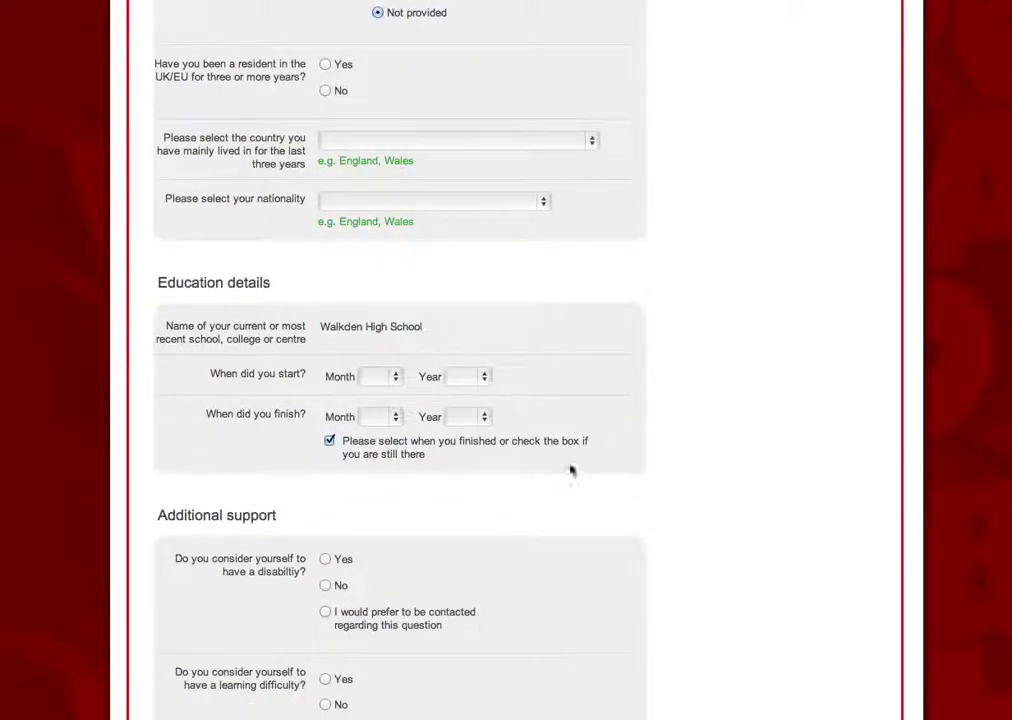
# Set the start date at Walkden High School to Sep 2009 in the education details
pyautogui.click(396, 377)
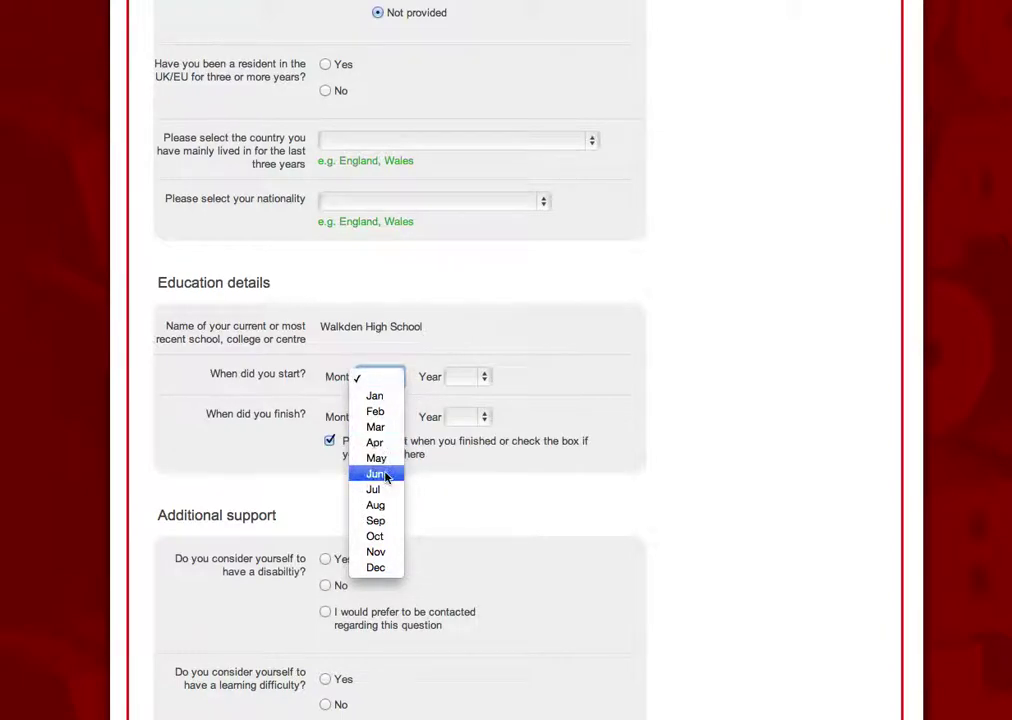
pyautogui.click(380, 519)
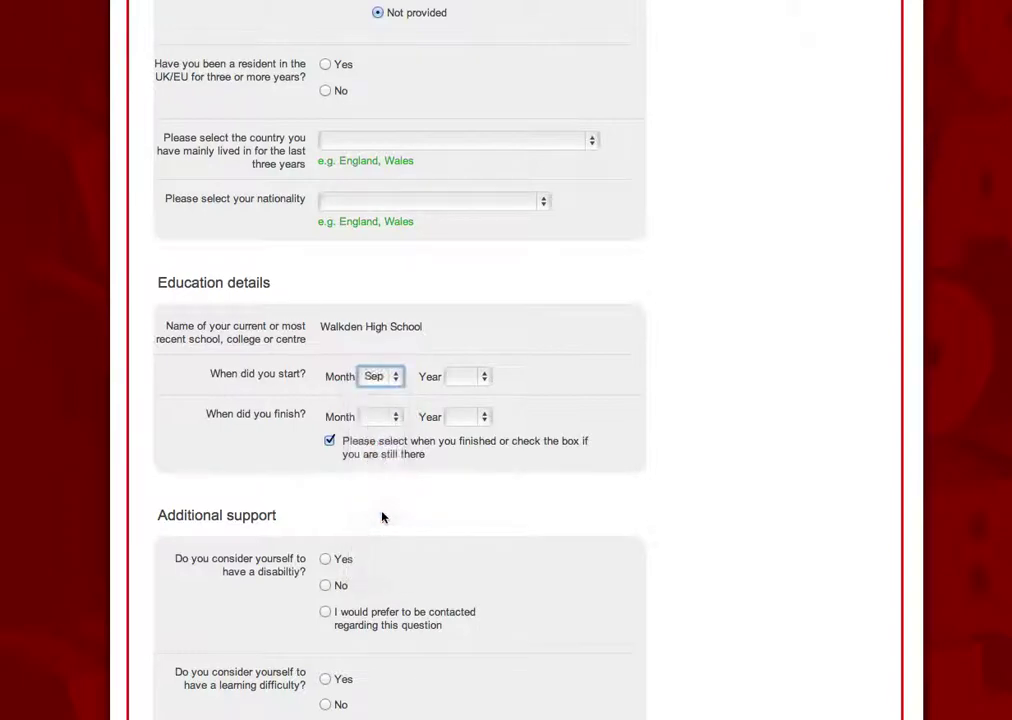
pyautogui.click(488, 377)
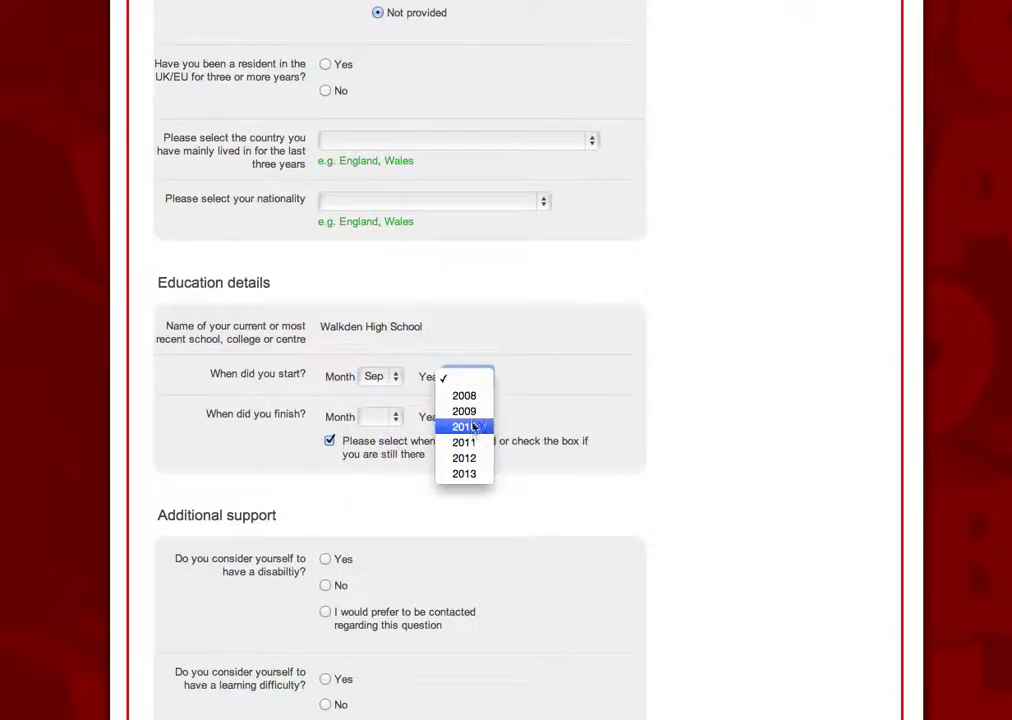
pyautogui.click(472, 415)
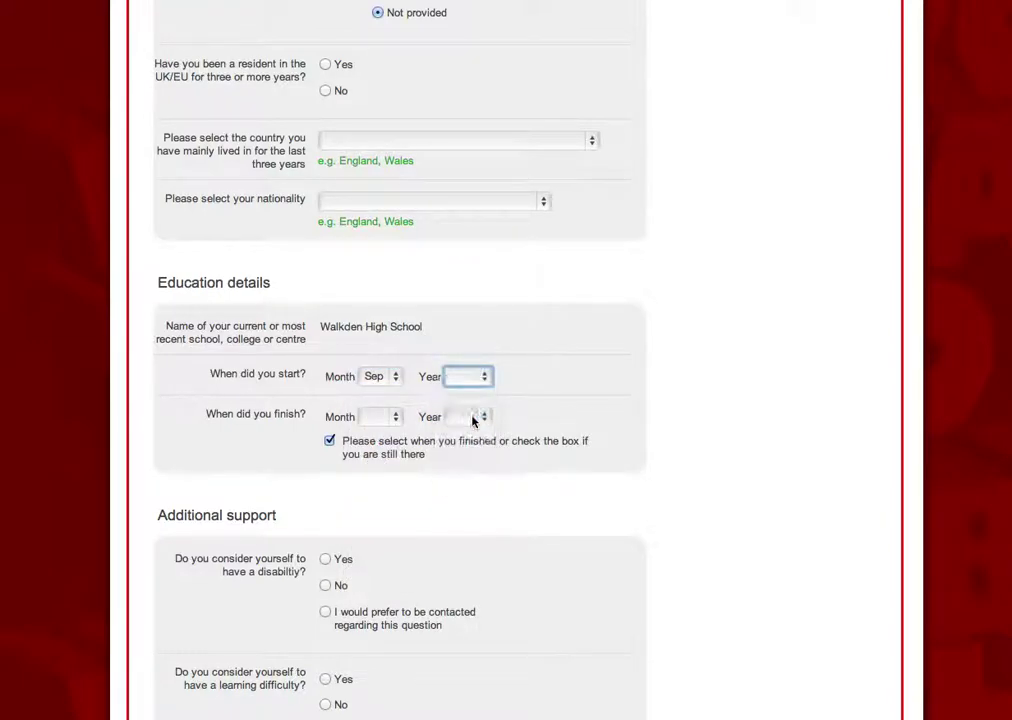
# Try to set the school finish date, choosing Jul as the month but leaving the year blank
pyautogui.click(386, 418)
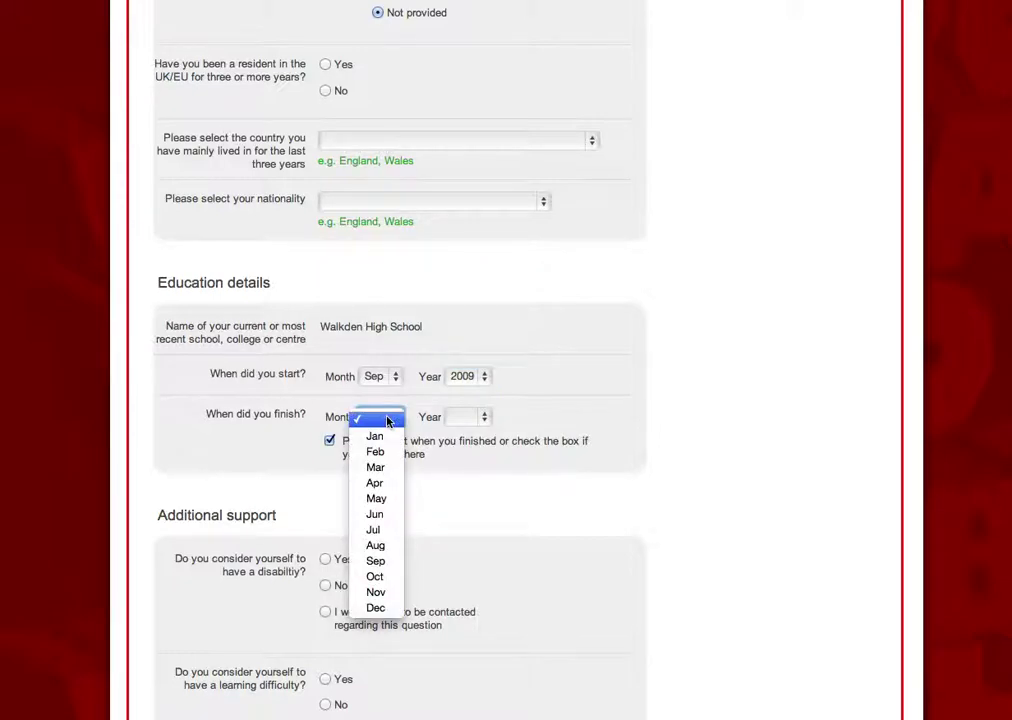
pyautogui.click(381, 530)
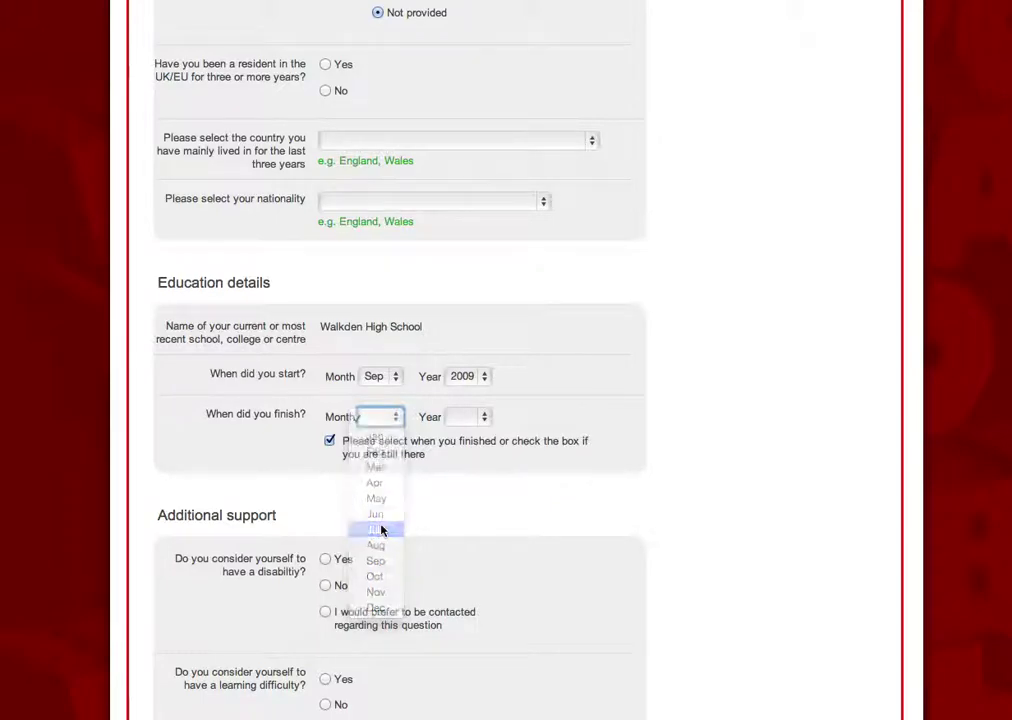
pyautogui.click(480, 416)
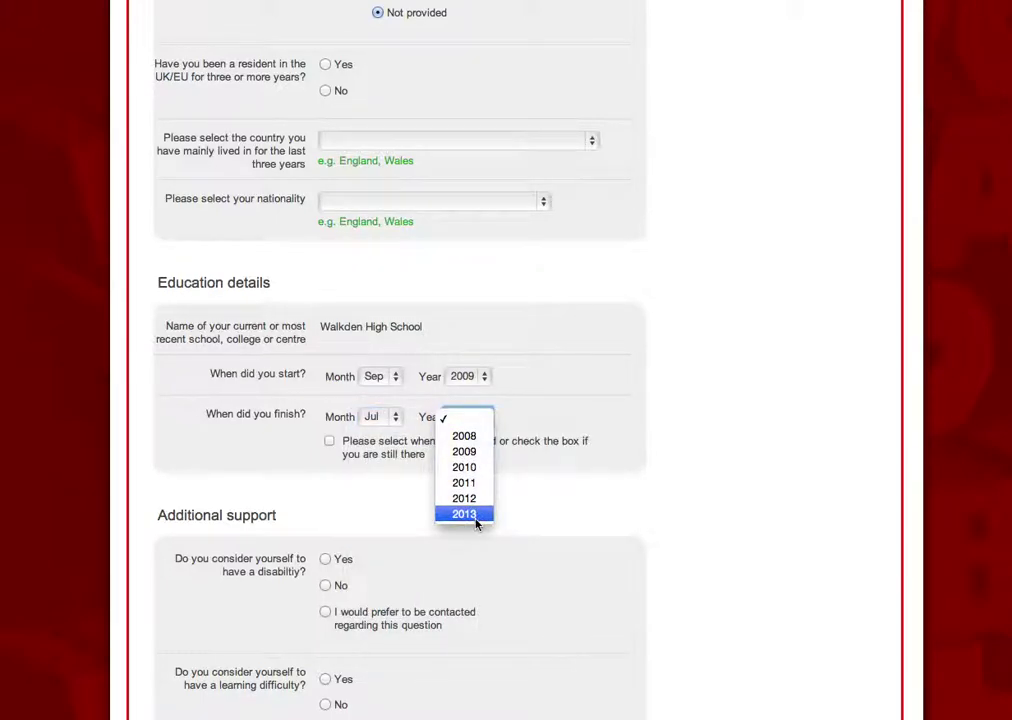
pyautogui.click(470, 425)
pyautogui.click(486, 418)
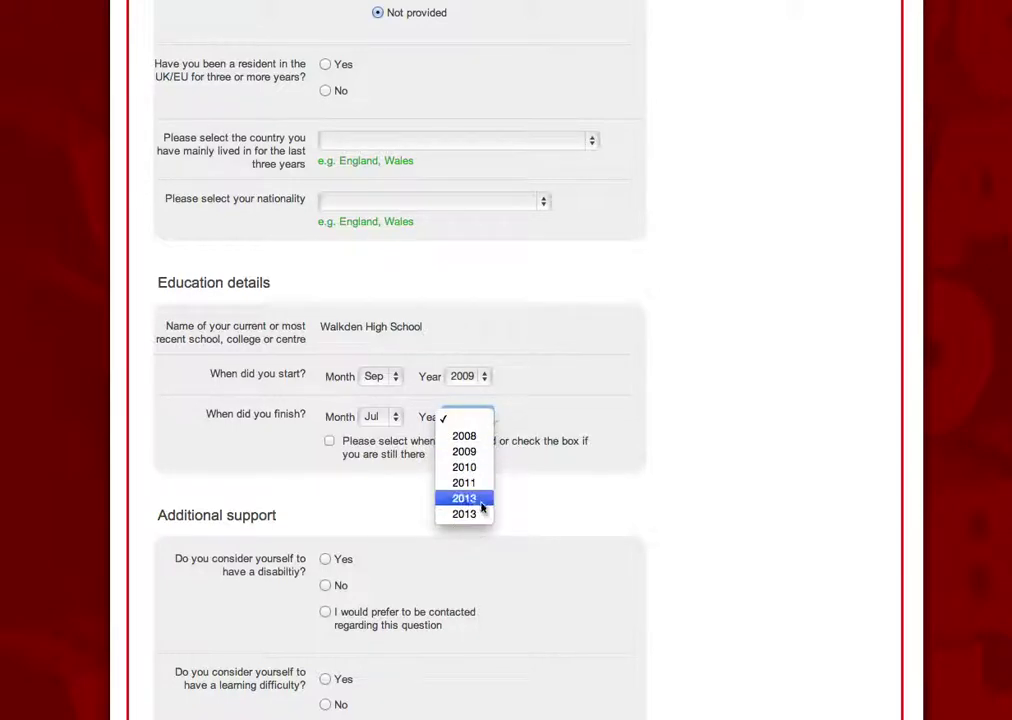
pyautogui.click(468, 419)
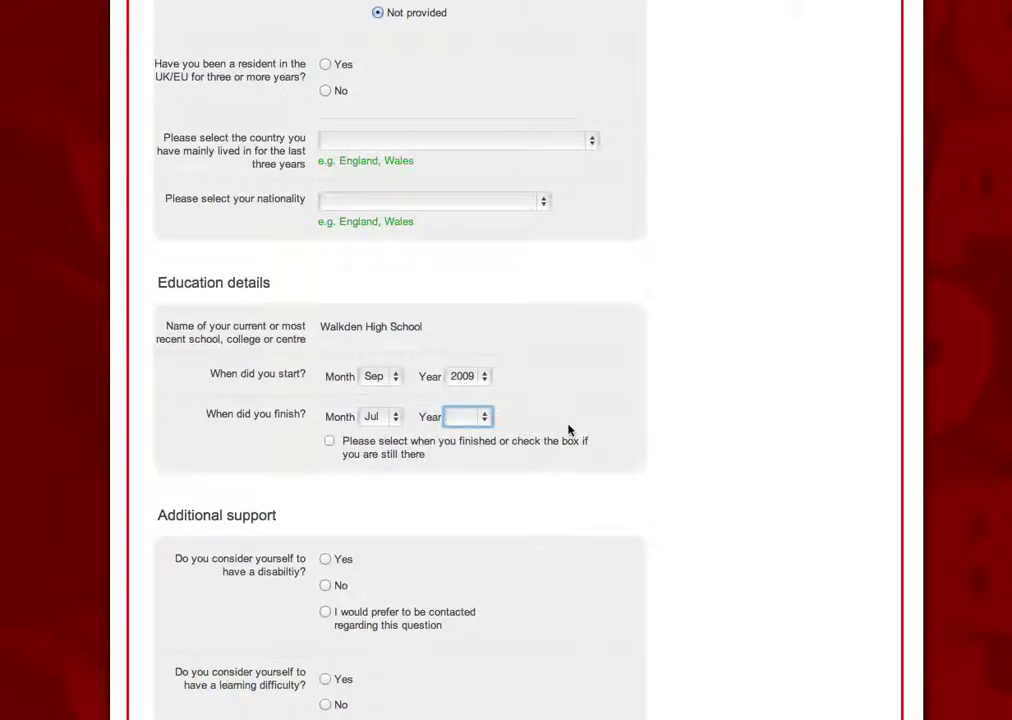
# Mark the student as still attending the school in place of a finish date
pyautogui.scroll(-1, 568, 430)
pyautogui.scroll(-2, 558, 474)
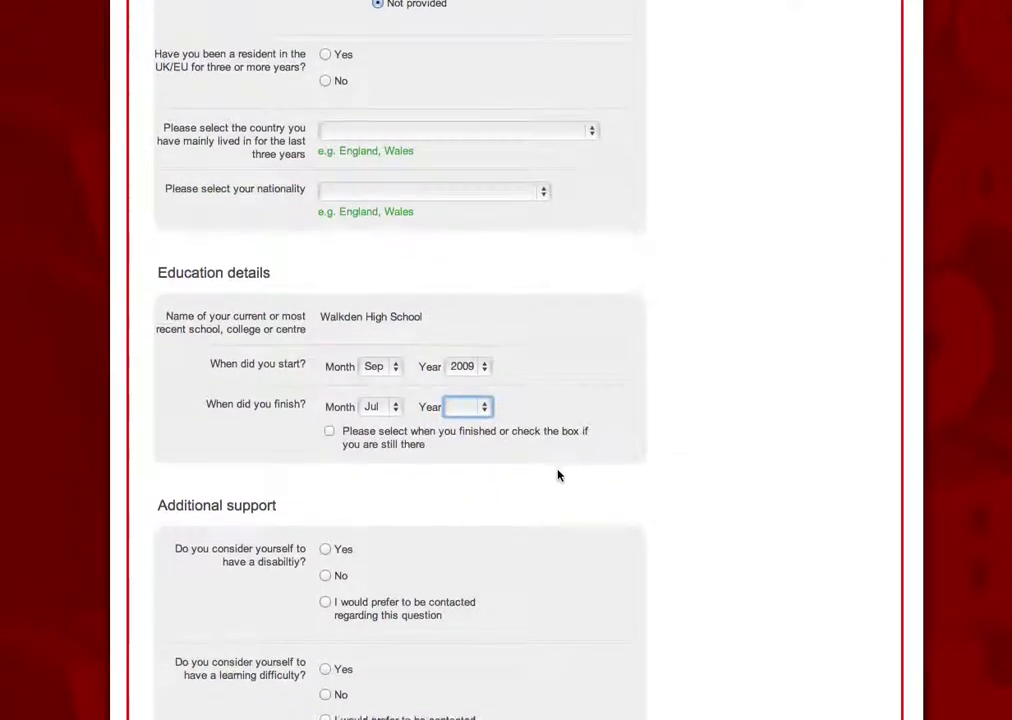
pyautogui.click(311, 404)
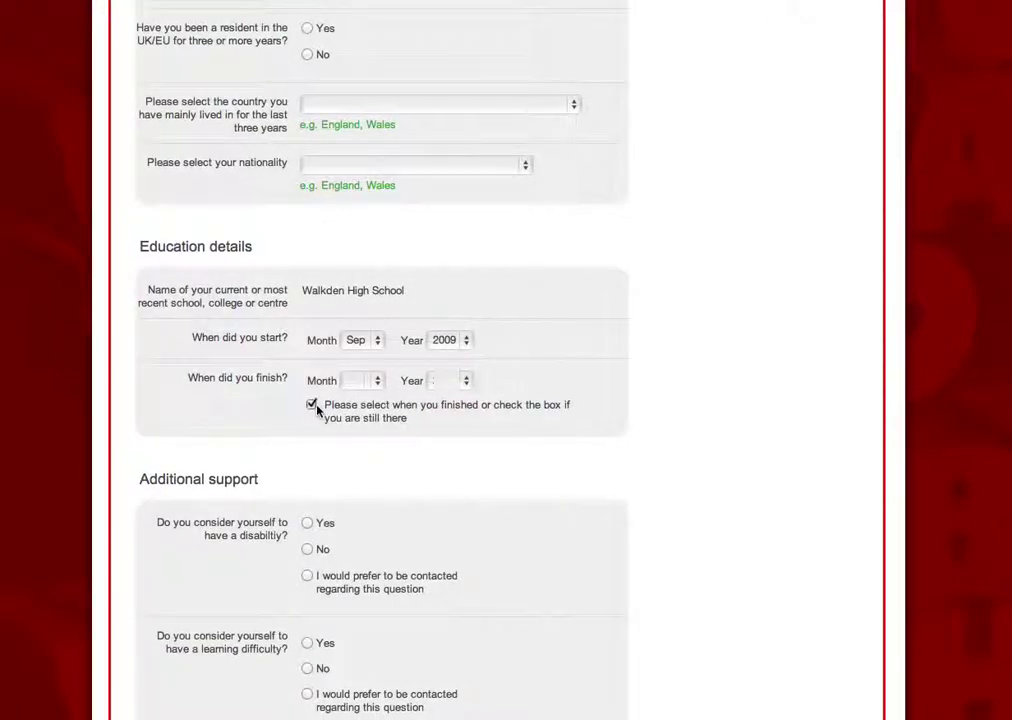
# Try to submit the personal information as complete, leaving the additional support questions unanswered
pyautogui.scroll(-3, 517, 413)
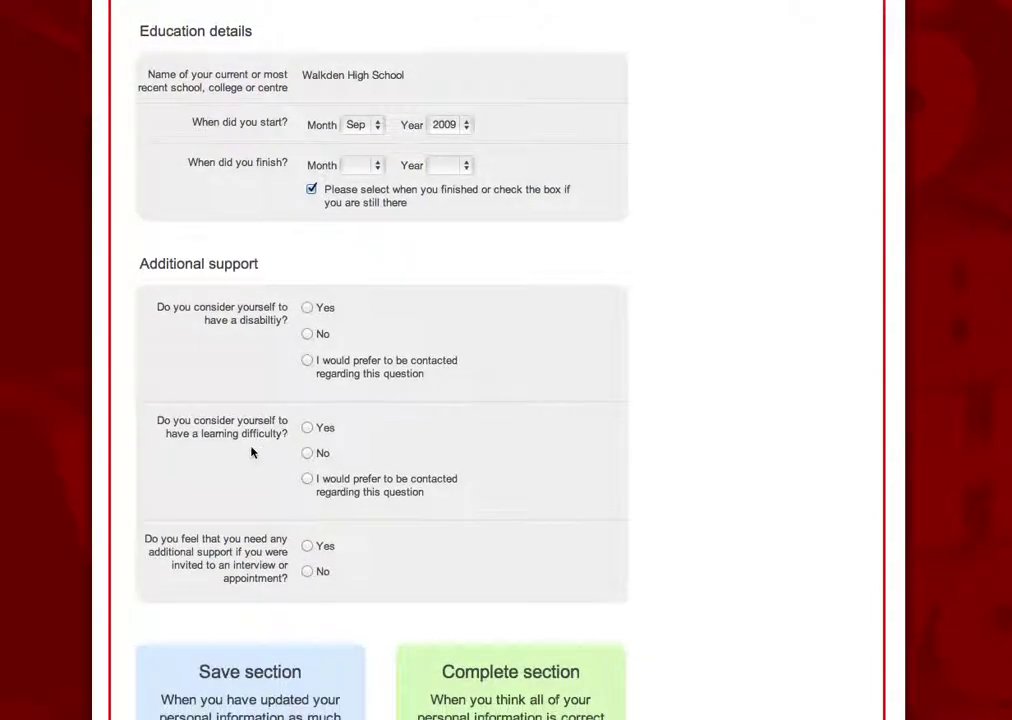
pyautogui.scroll(-3, 517, 490)
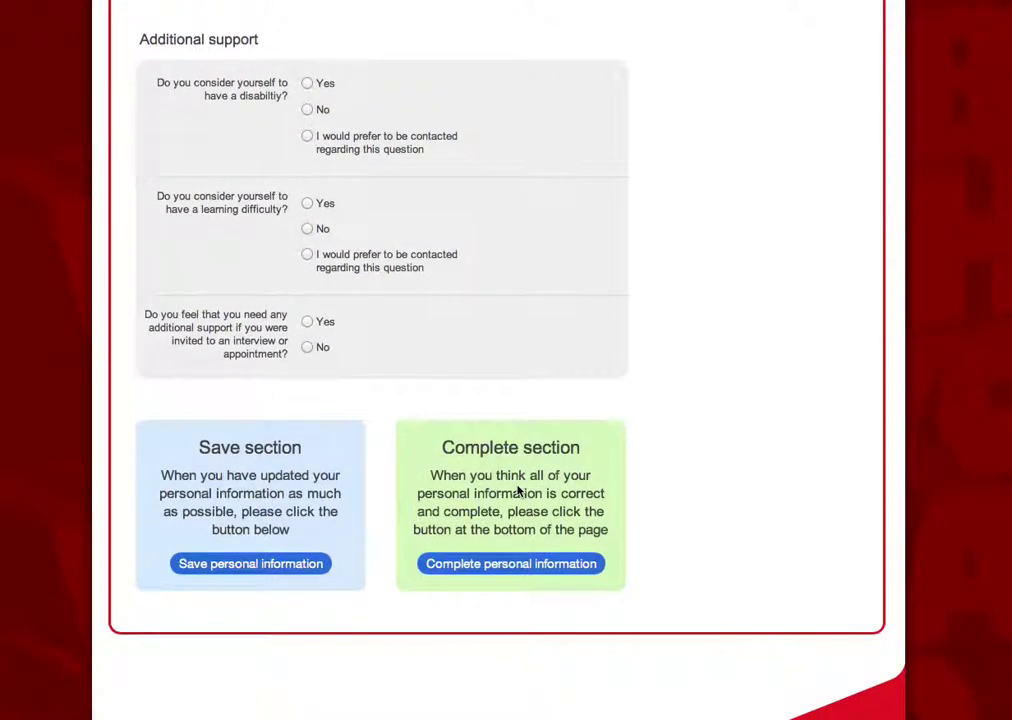
pyautogui.click(255, 567)
pyautogui.click(489, 565)
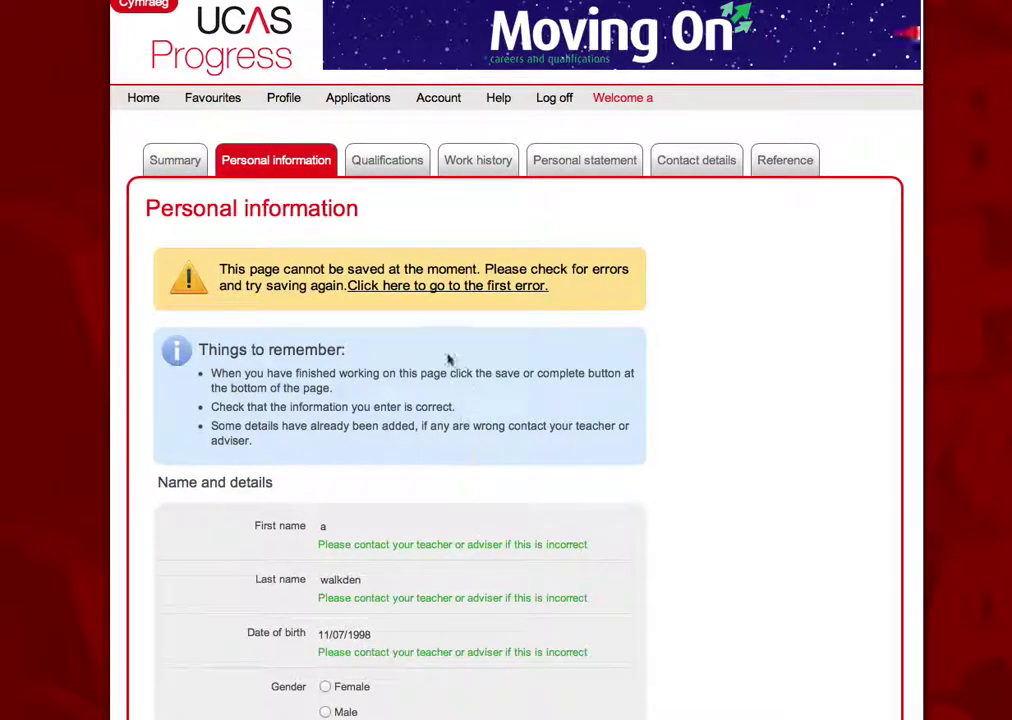
# Answer Yes to having been a resident in the UK/EU for three or more years
pyautogui.scroll(-3, 492, 432)
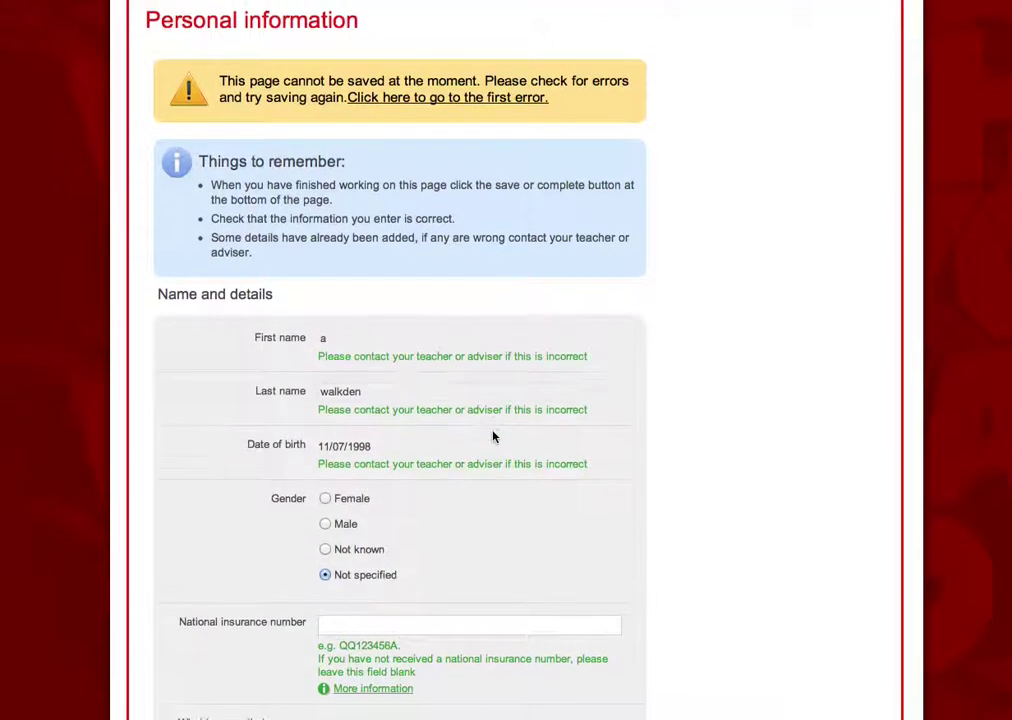
pyautogui.scroll(-3, 494, 438)
pyautogui.scroll(-3, 494, 438)
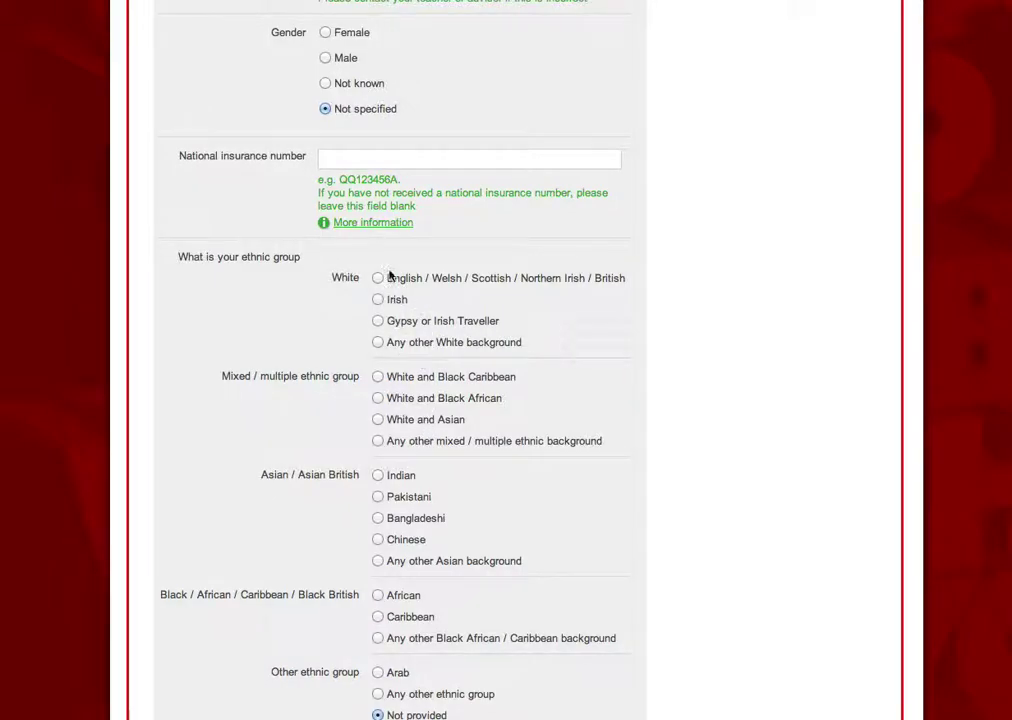
pyautogui.click(373, 147)
pyautogui.scroll(-9, 390, 180)
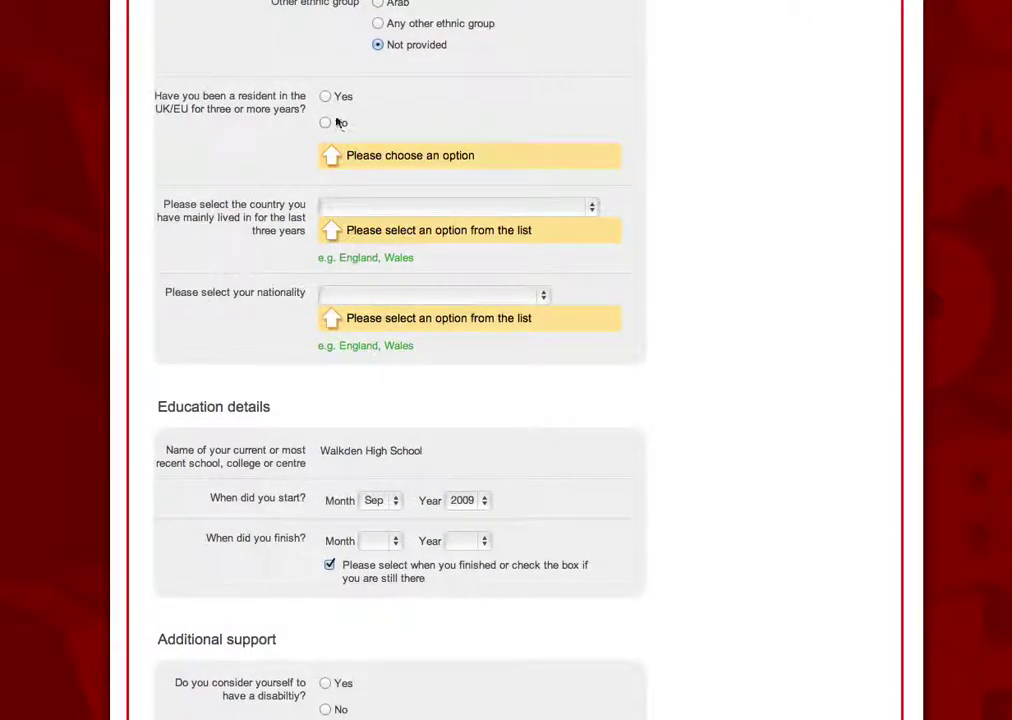
pyautogui.click(326, 97)
# Set the country mainly lived in for the last three years to Slovenia
pyautogui.click(349, 207)
pyautogui.scroll(-15, 349, 208)
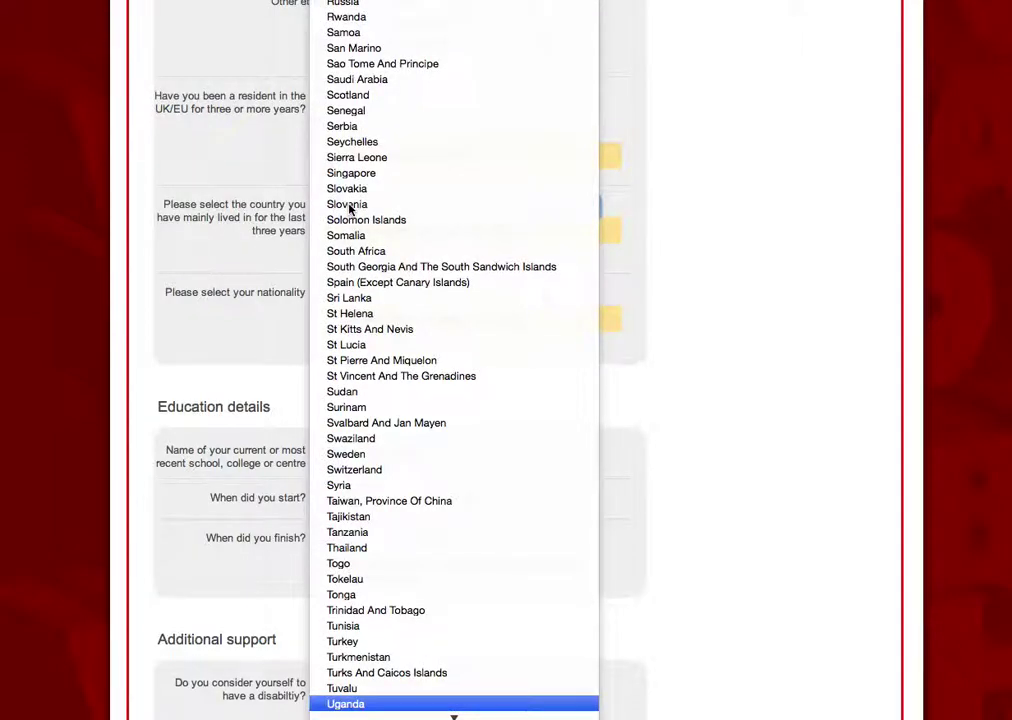
pyautogui.click(349, 208)
# Reopen the choice of country mainly lived in and look through the countries beginning with U
pyautogui.click(497, 210)
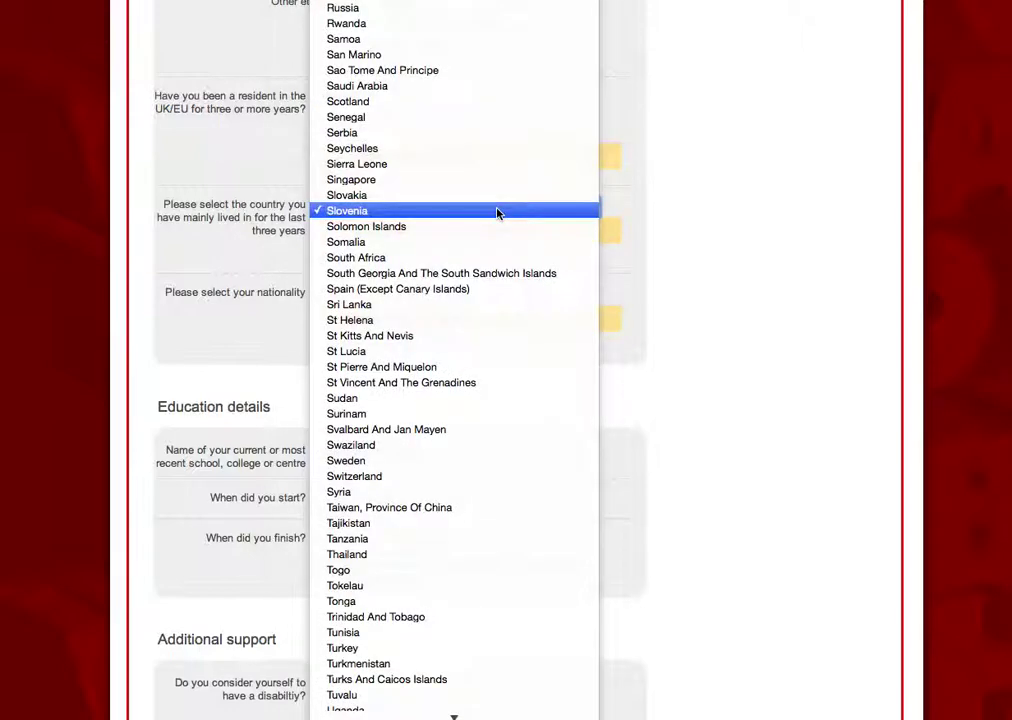
pyautogui.write('uz')
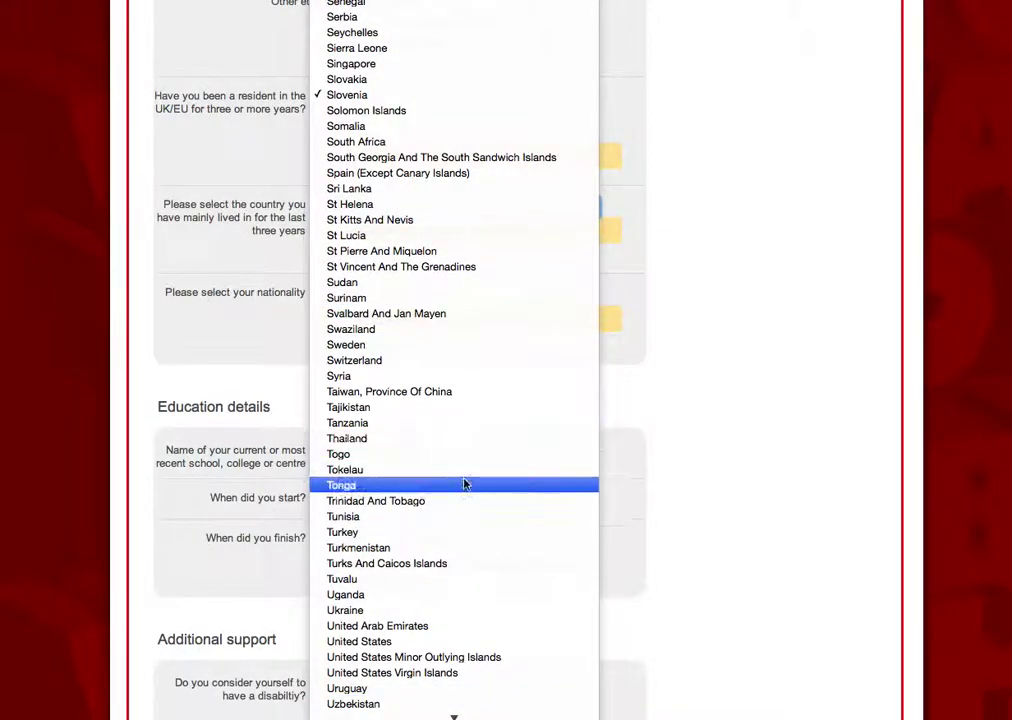
pyautogui.scroll(-3, 465, 483)
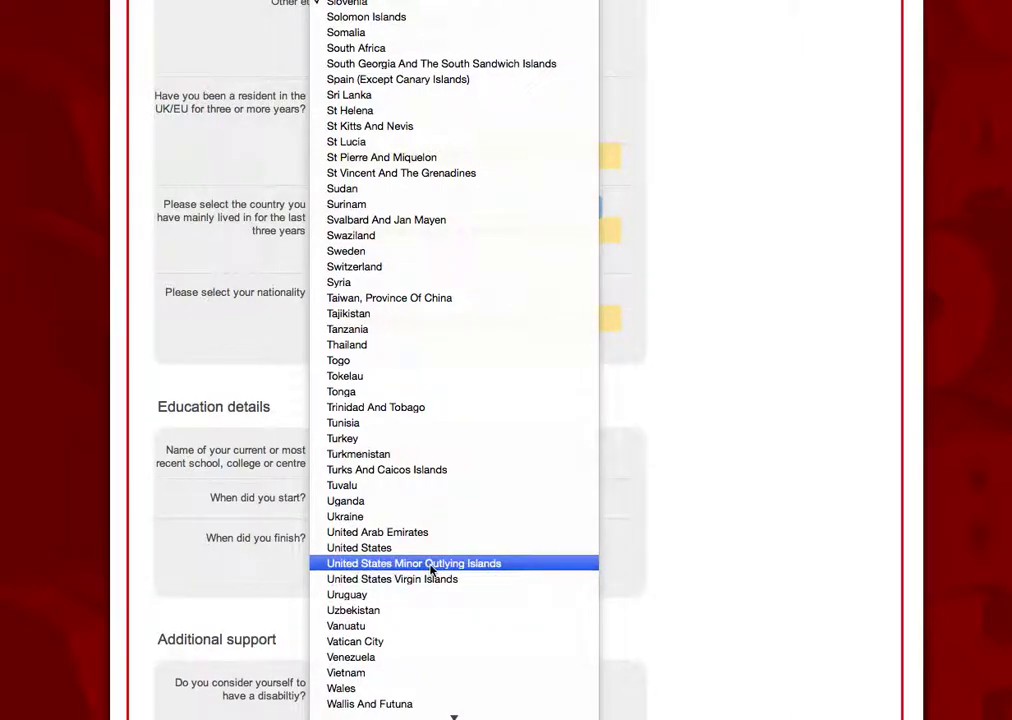
# Look through the countries beginning with G and then those at the start of the alphabet
pyautogui.scroll(20, 432, 569)
pyautogui.scroll(-5, 432, 570)
pyautogui.scroll(5, 432, 570)
pyautogui.press('g')
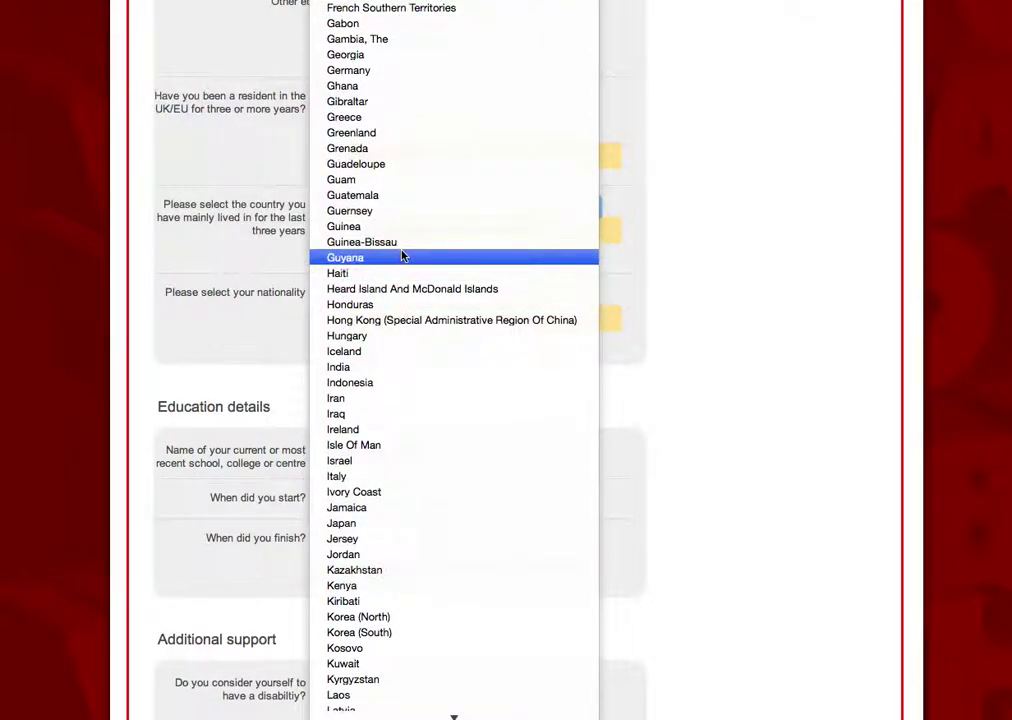
pyautogui.scroll(4, 402, 257)
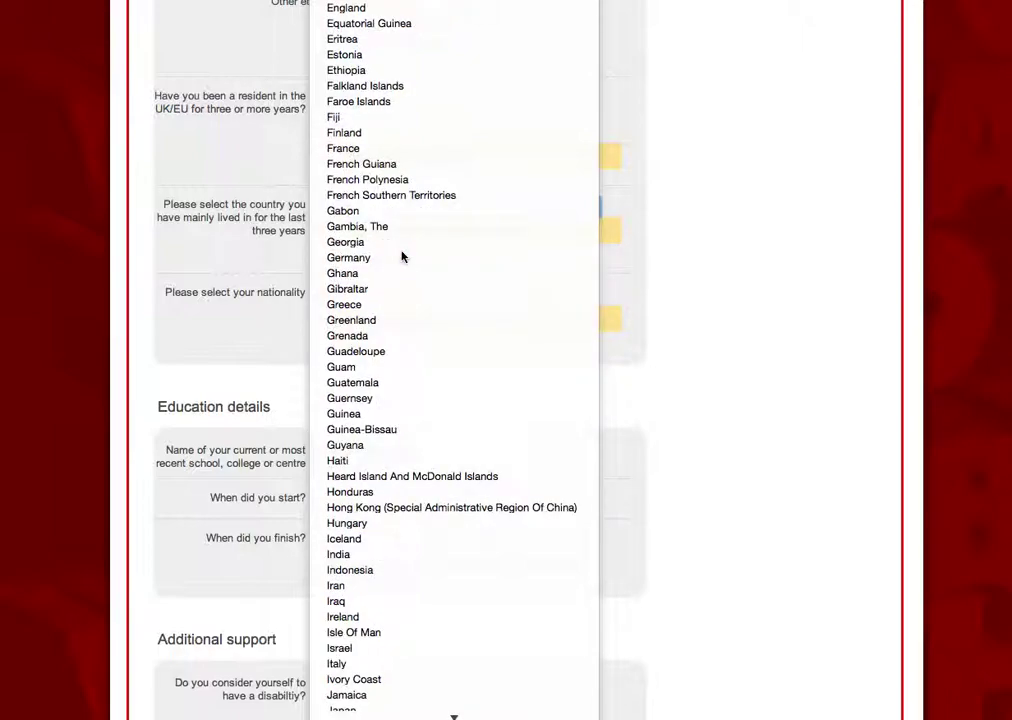
pyautogui.scroll(1, 402, 257)
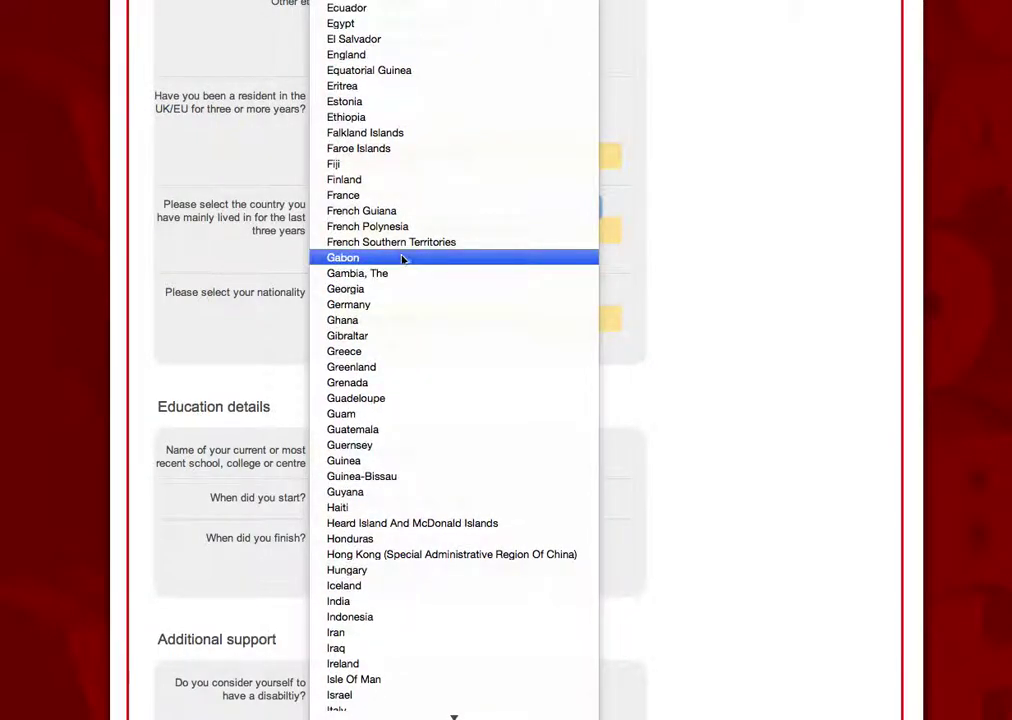
pyautogui.scroll(-6, 395, 451)
pyautogui.scroll(4, 397, 452)
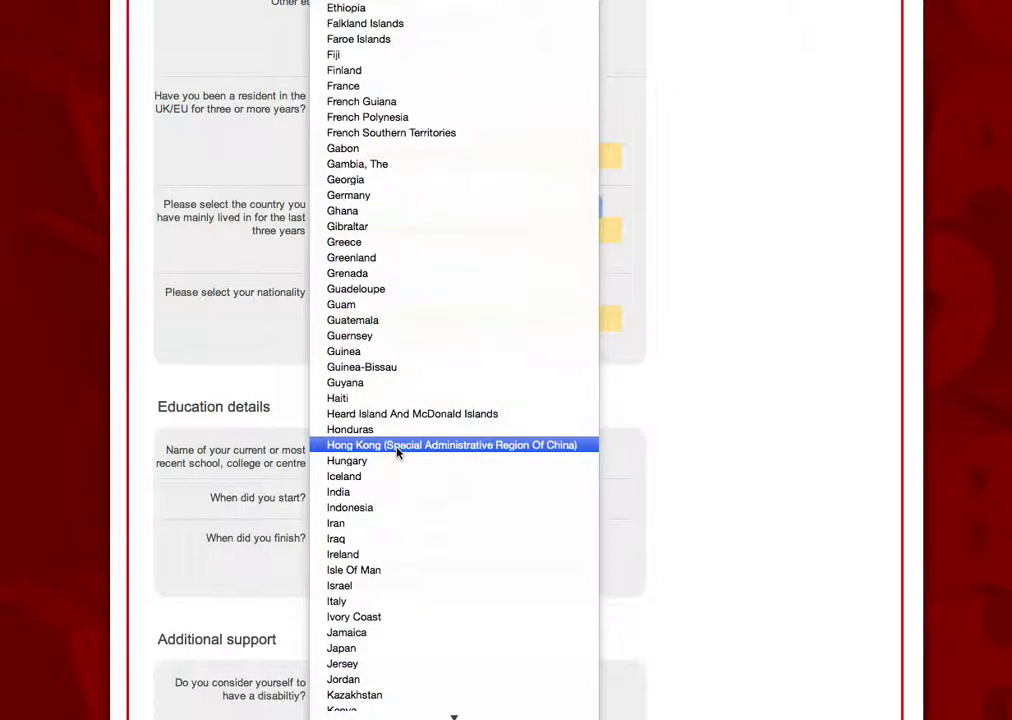
pyautogui.scroll(2, 397, 452)
pyautogui.scroll(20, 397, 452)
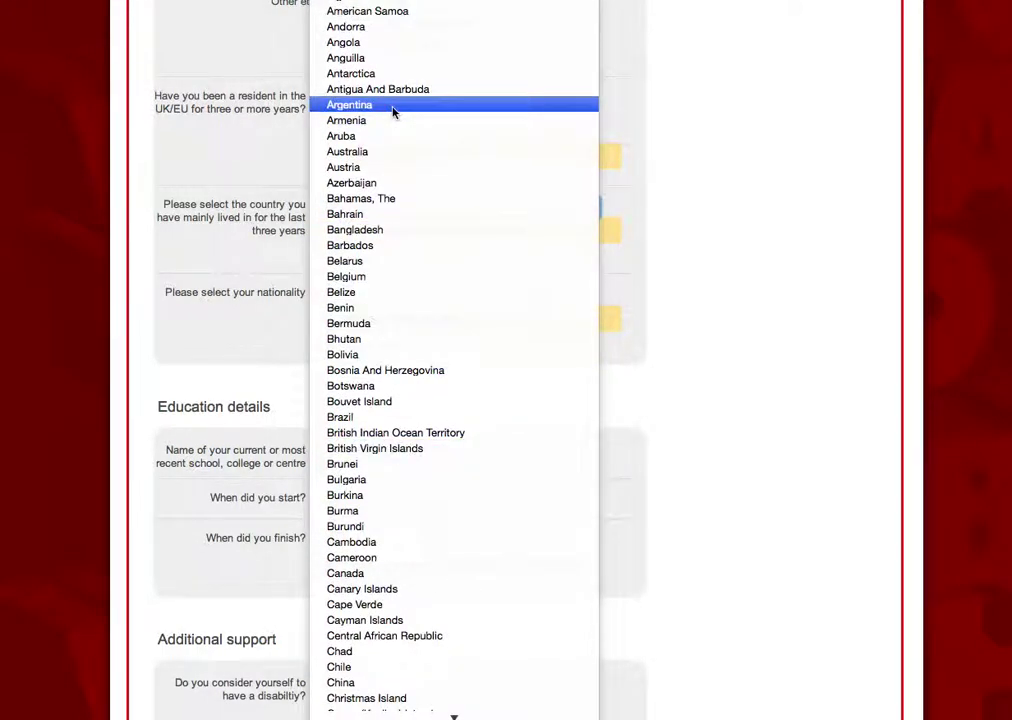
# Look through the countries from M to Z in the choice of country mainly lived in, leaving the choice unchanged
pyautogui.press('u')
pyautogui.press('Down')
pyautogui.press('Down')
pyautogui.press('Down')
pyautogui.press('Down')
pyautogui.press('Down')
pyautogui.press('Down')
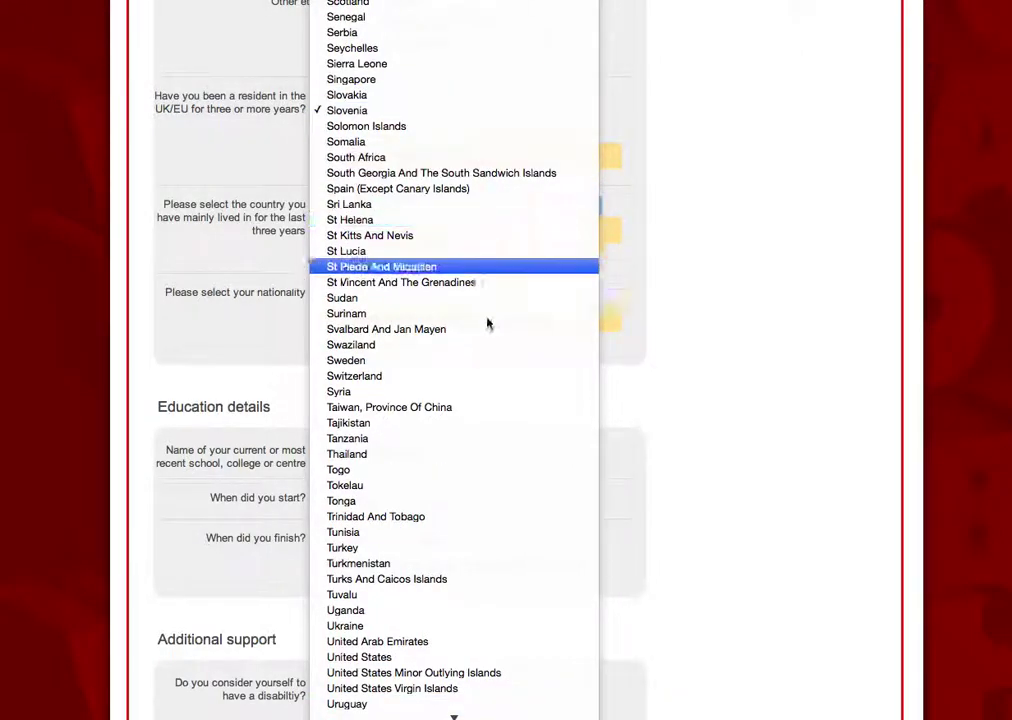
pyautogui.scroll(-5, 484, 372)
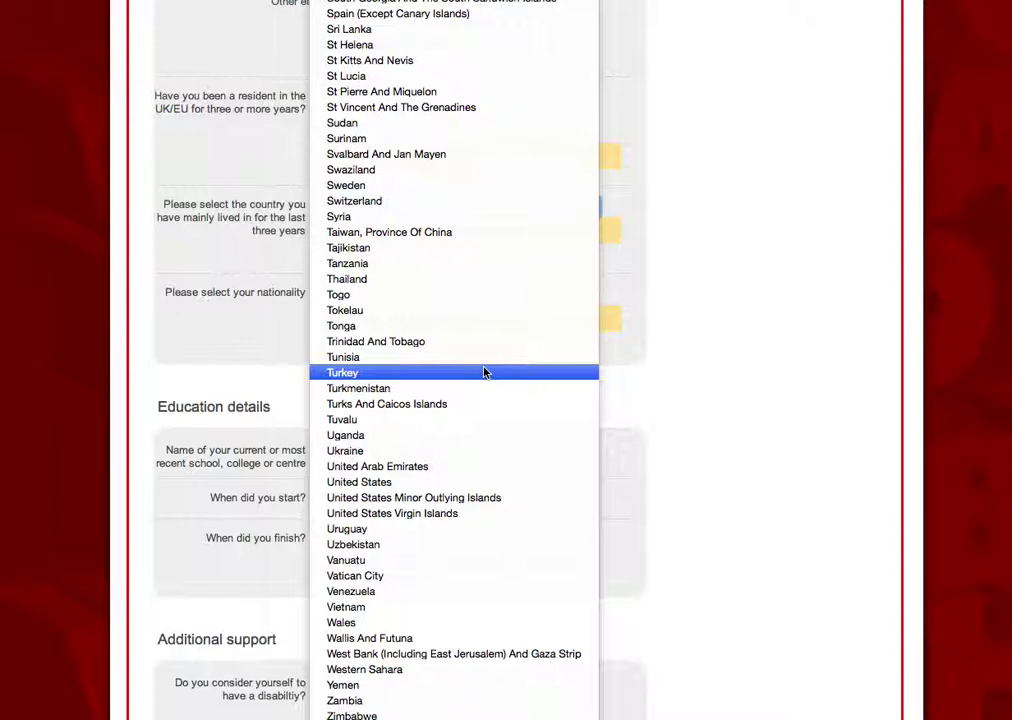
pyautogui.scroll(15, 484, 372)
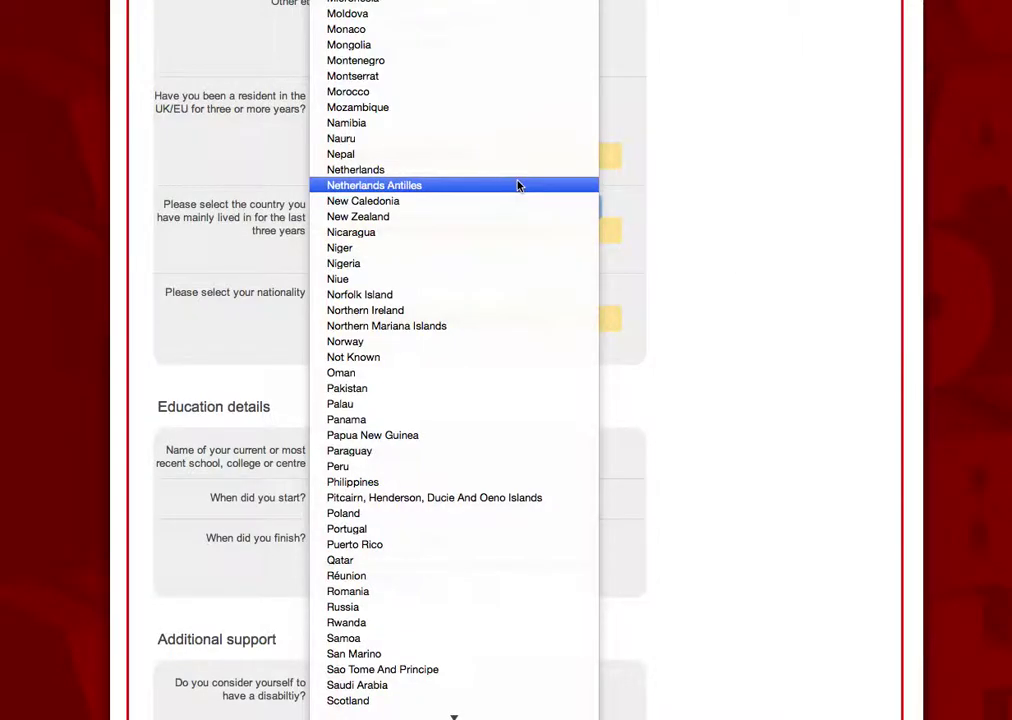
pyautogui.scroll(20, 517, 185)
pyautogui.scroll(-3, 517, 185)
pyautogui.click(756, 224)
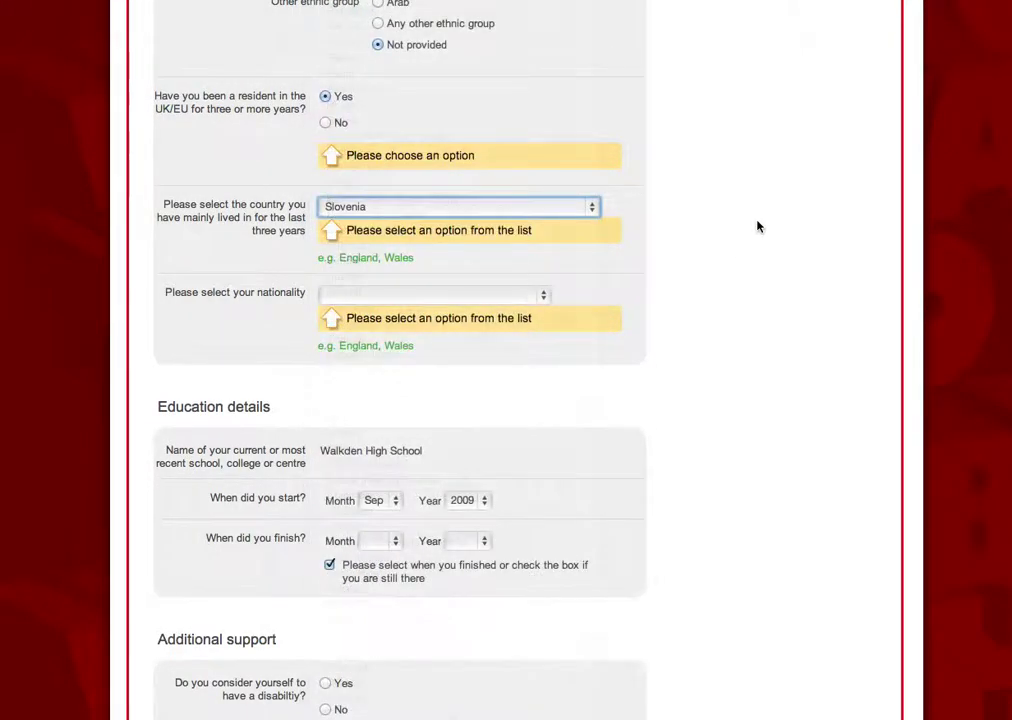
# Set the country mainly lived in for the last three years to England
pyautogui.click(375, 214)
pyautogui.scroll(20, 375, 217)
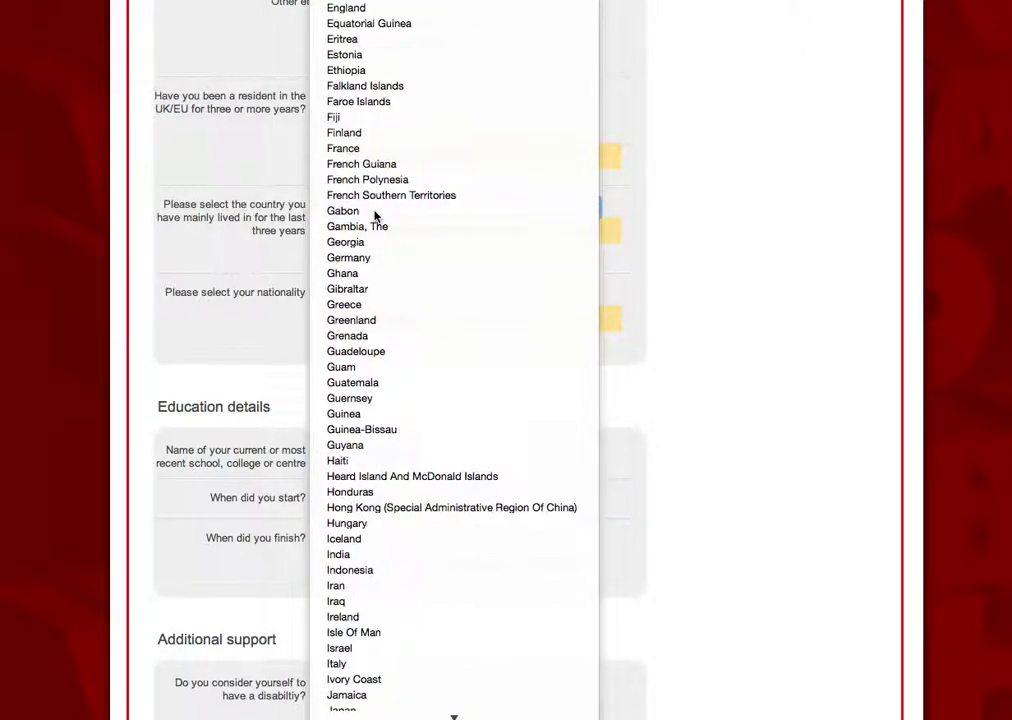
pyautogui.write('en')
pyautogui.click(350, 9)
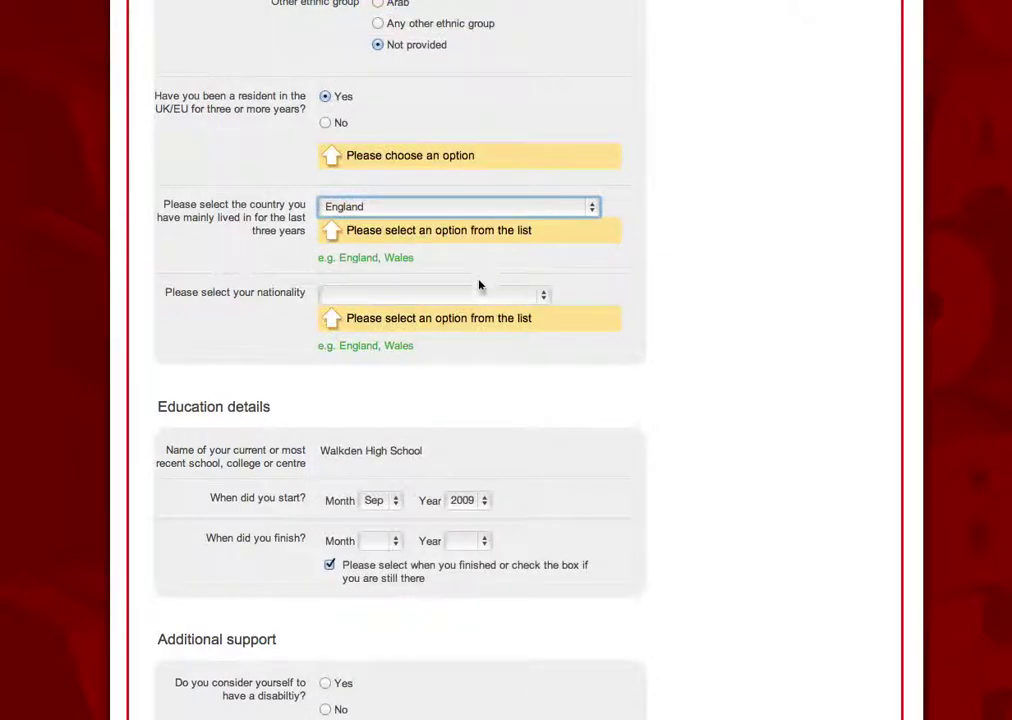
# Set the nationality to UK national and submit the personal information section as complete
pyautogui.click(425, 296)
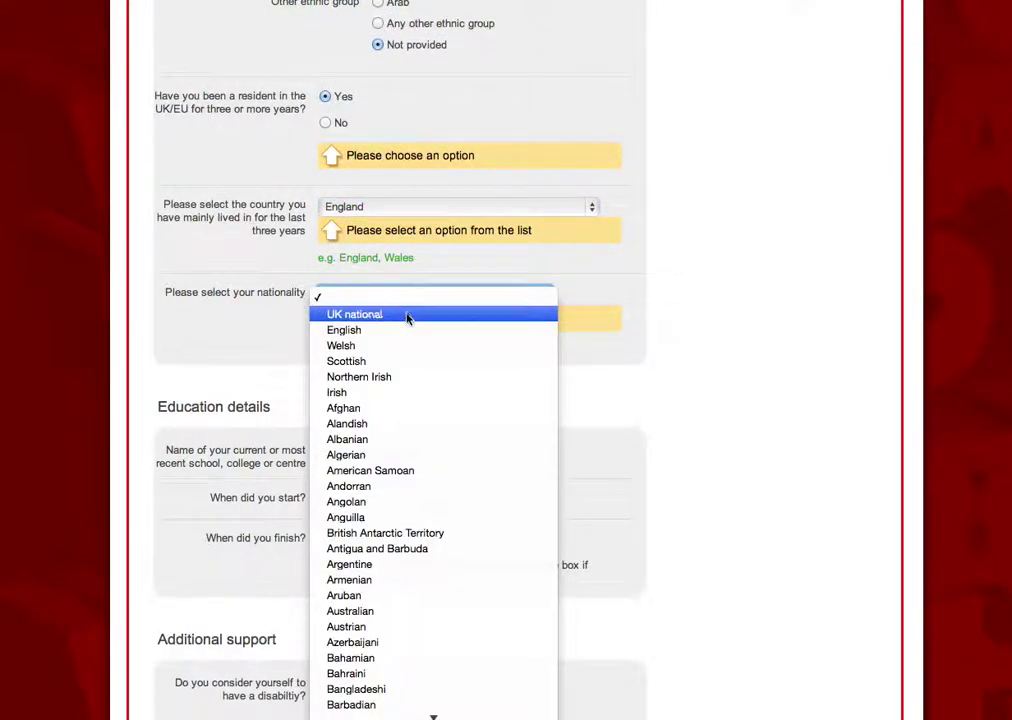
pyautogui.click(407, 315)
pyautogui.scroll(-7, 551, 373)
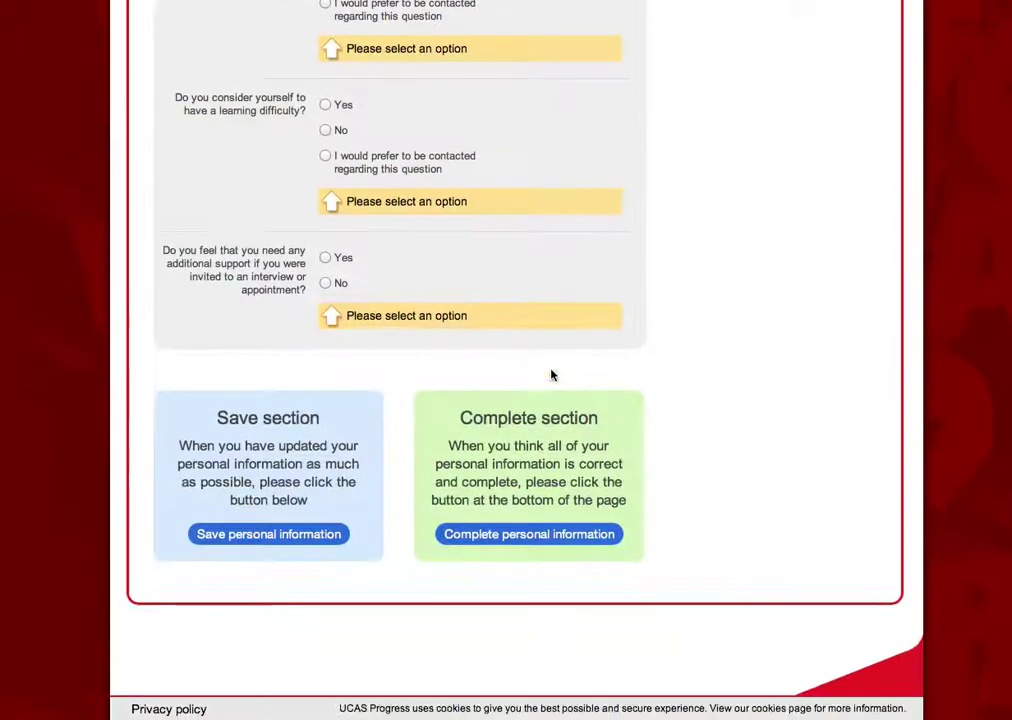
pyautogui.click(537, 536)
# Answer Yes to having a learning difficulty, select Multiple learning difficulties, and answer Yes to needing additional support for an interview or appointment
pyautogui.scroll(-5, 541, 540)
pyautogui.scroll(-15, 541, 540)
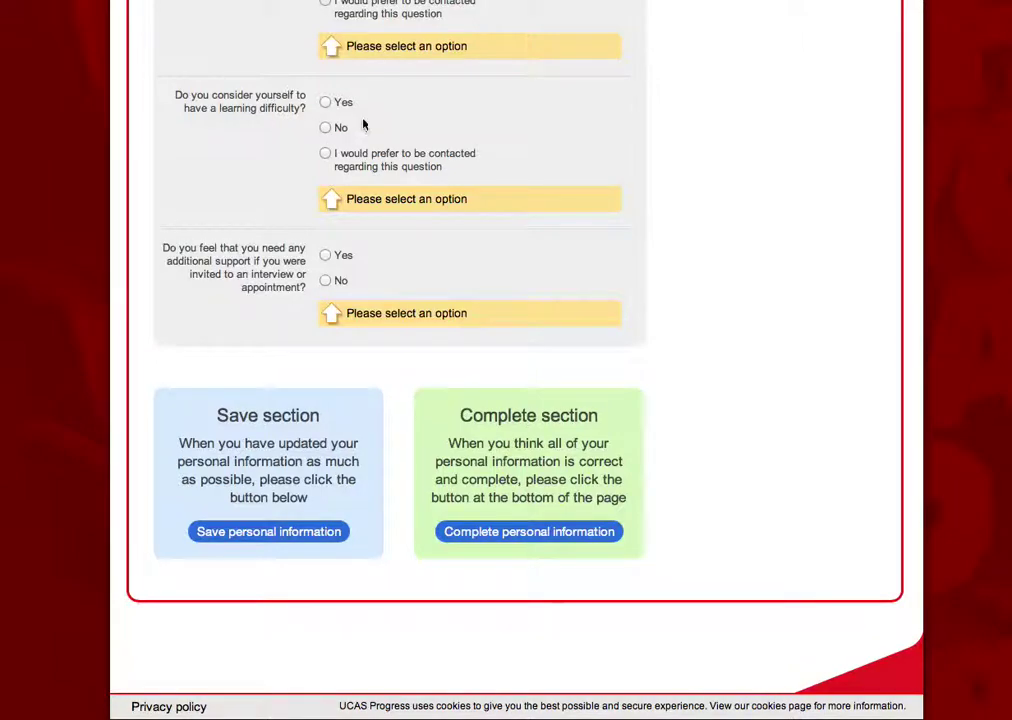
pyautogui.click(324, 102)
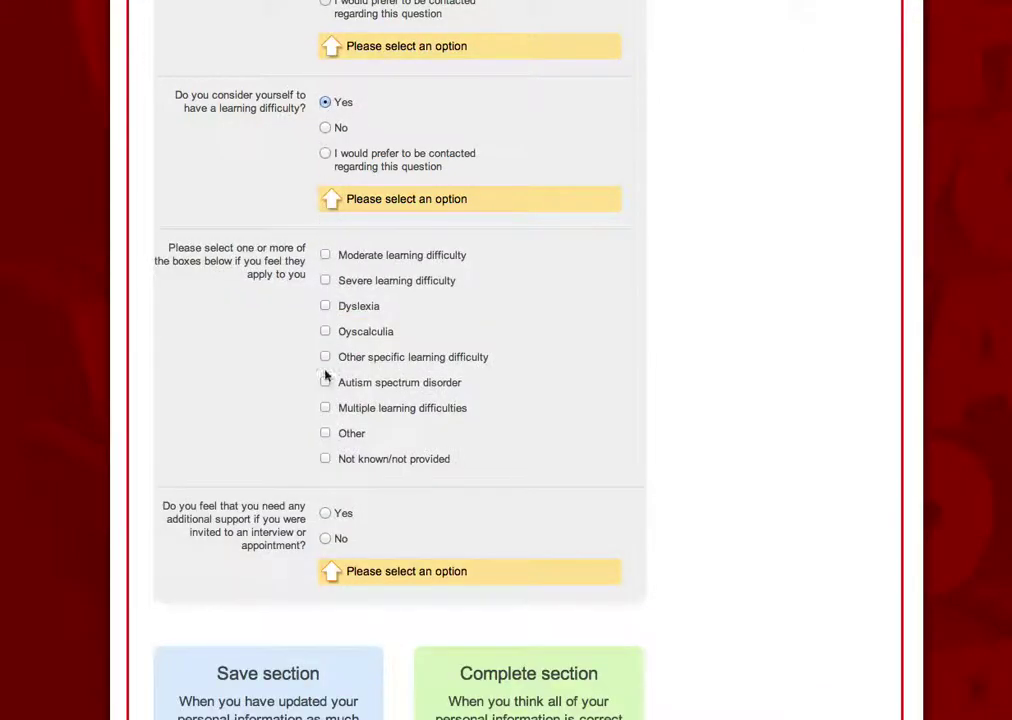
pyautogui.click(326, 408)
pyautogui.scroll(-5, 493, 700)
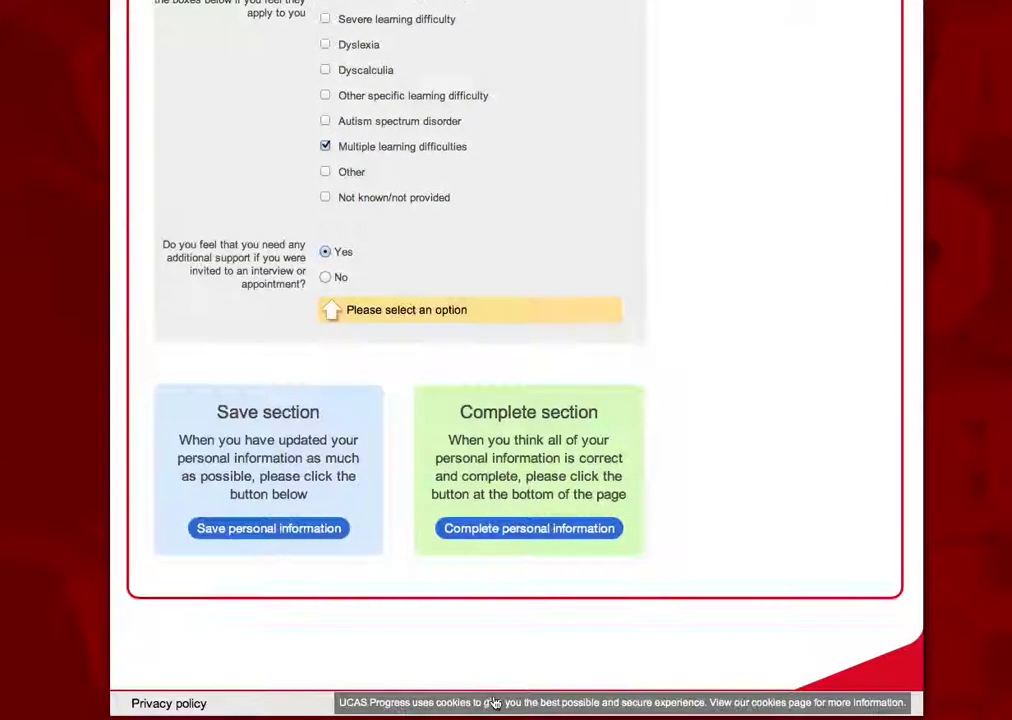
# Try to submit the personal information section as complete, and try to save it instead
pyautogui.click(501, 540)
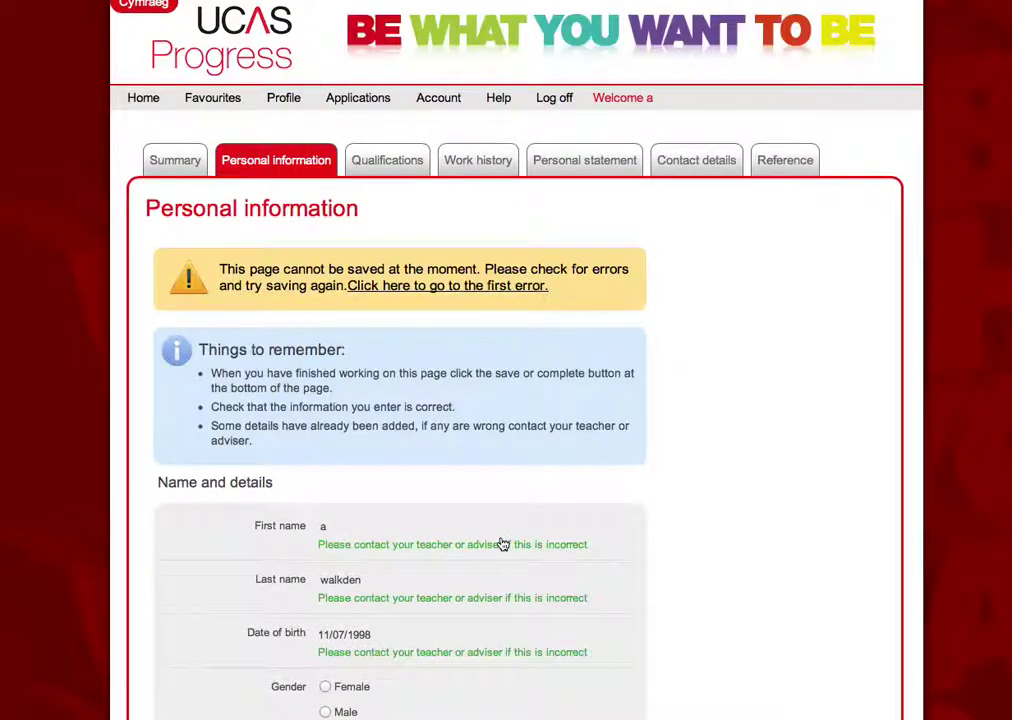
pyautogui.scroll(-2, 502, 543)
pyautogui.scroll(-15, 501, 540)
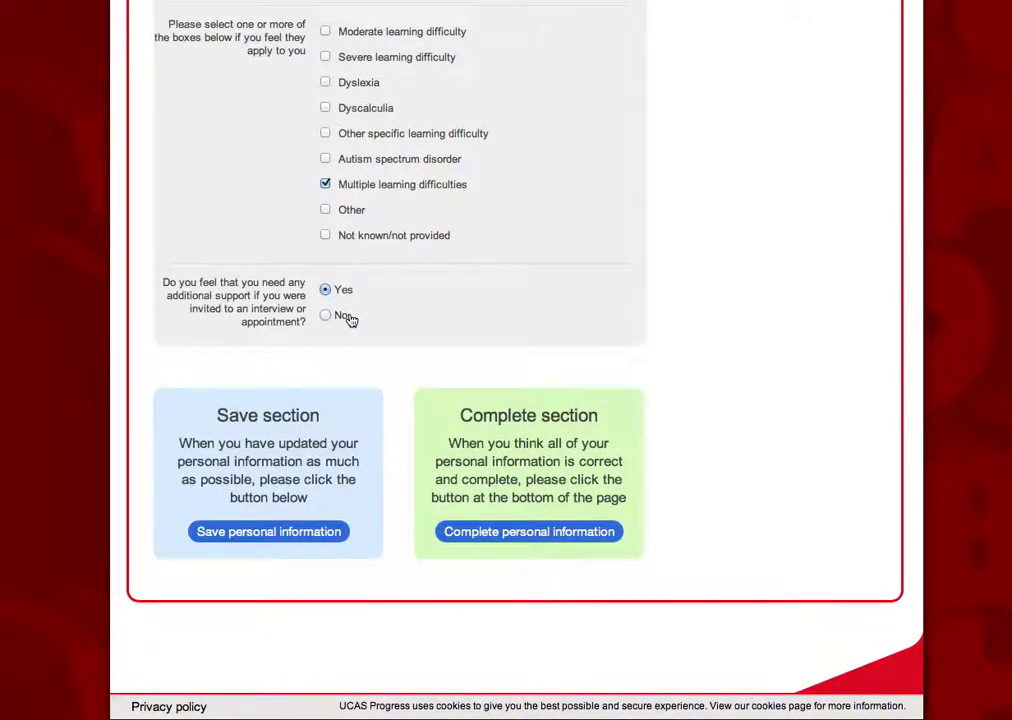
pyautogui.click(276, 537)
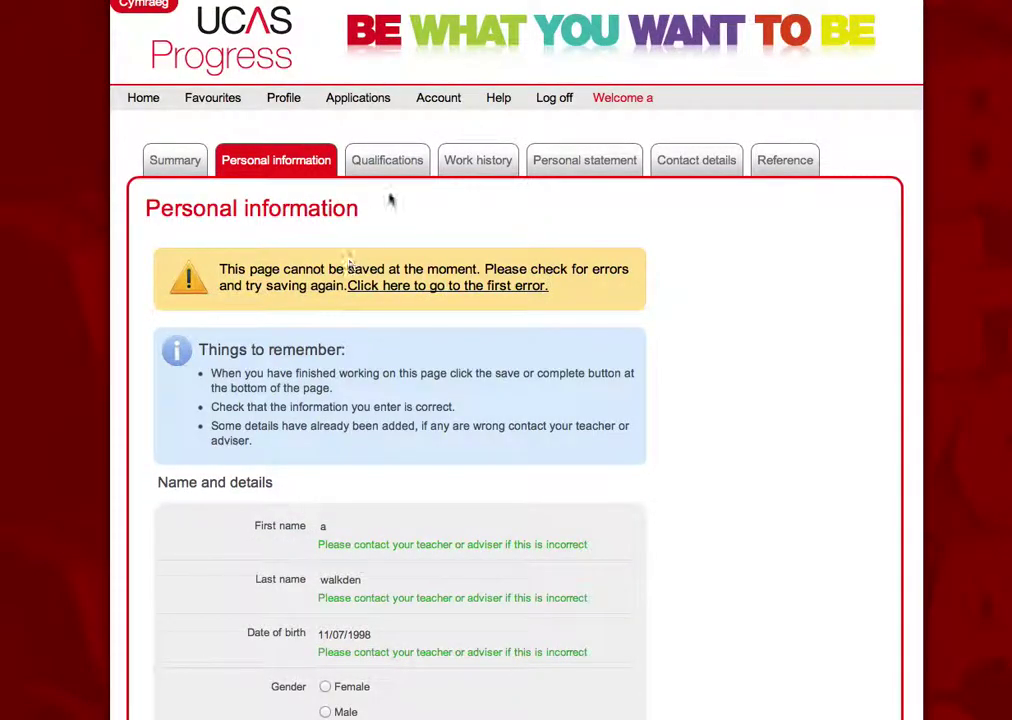
# Go to the profile's Qualifications section and start adding a qualification of type GCSE
pyautogui.click(406, 158)
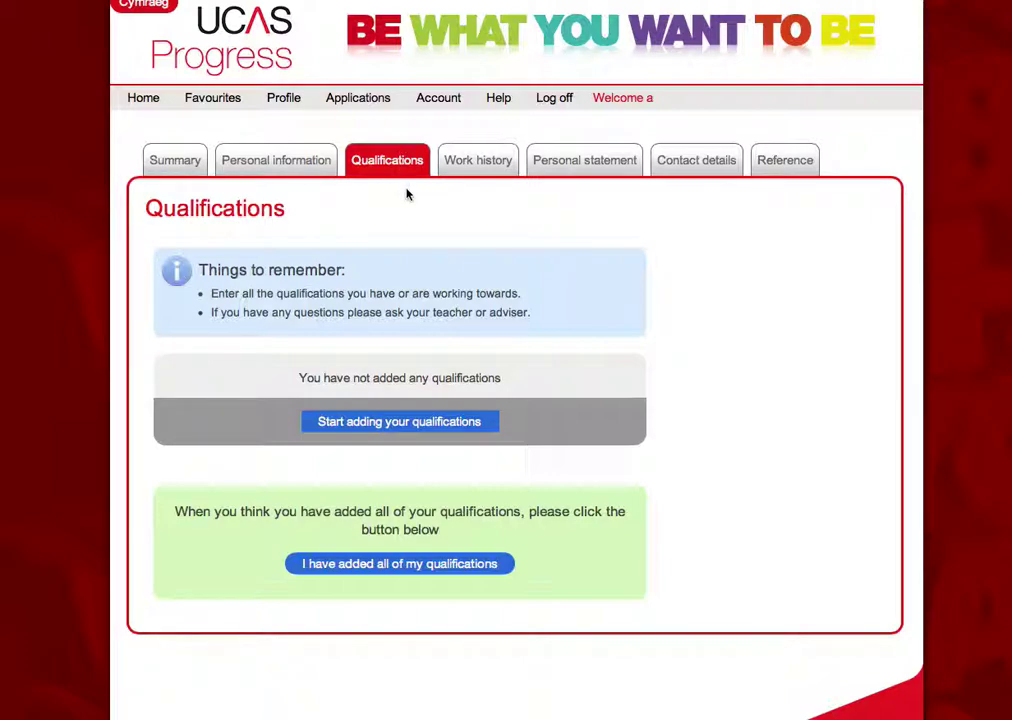
pyautogui.click(401, 421)
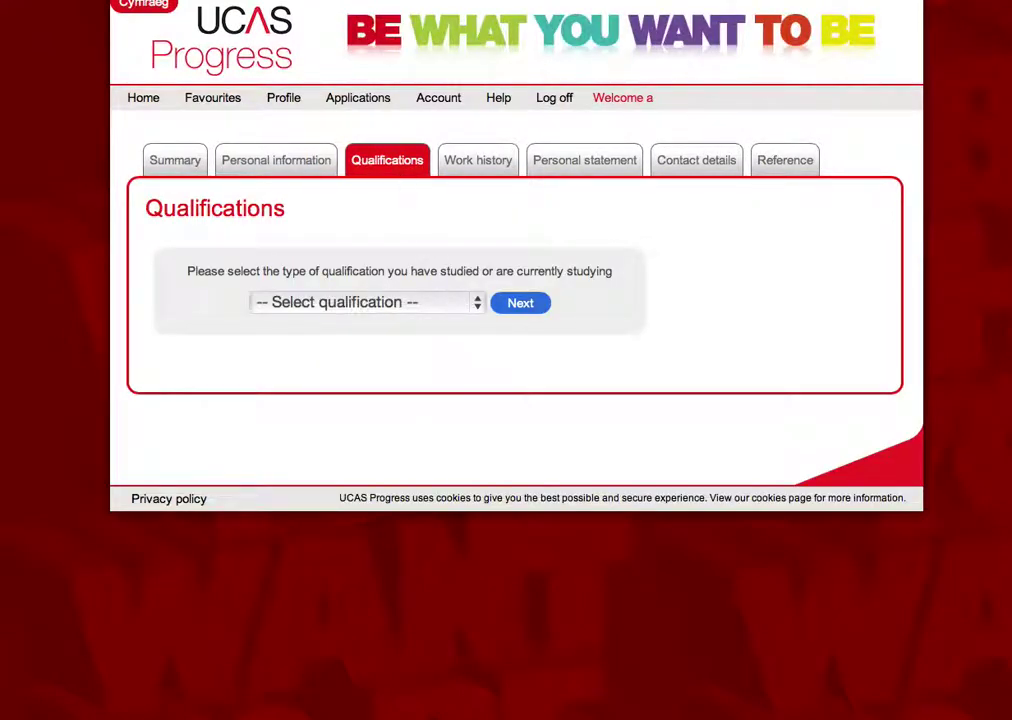
pyautogui.click(466, 306)
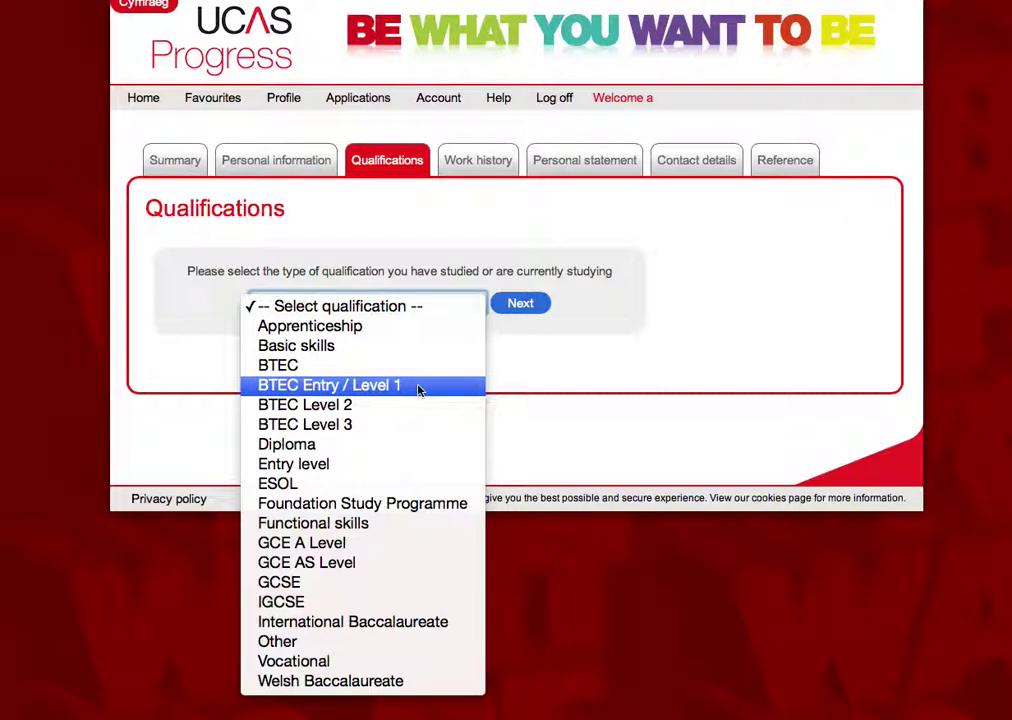
pyautogui.click(368, 582)
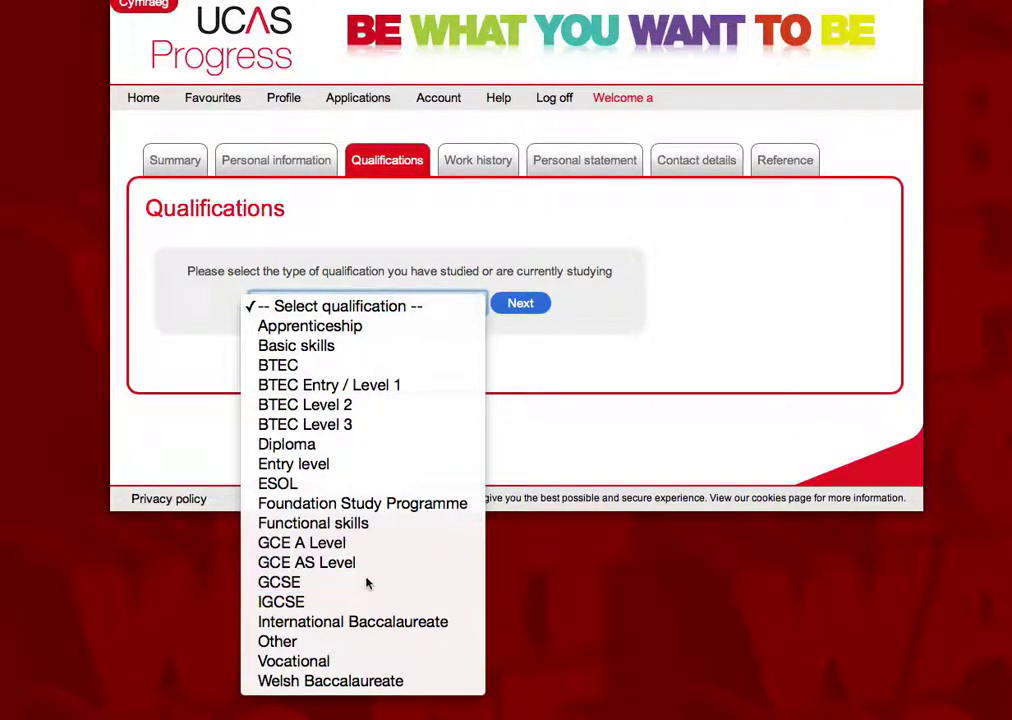
pyautogui.click(522, 302)
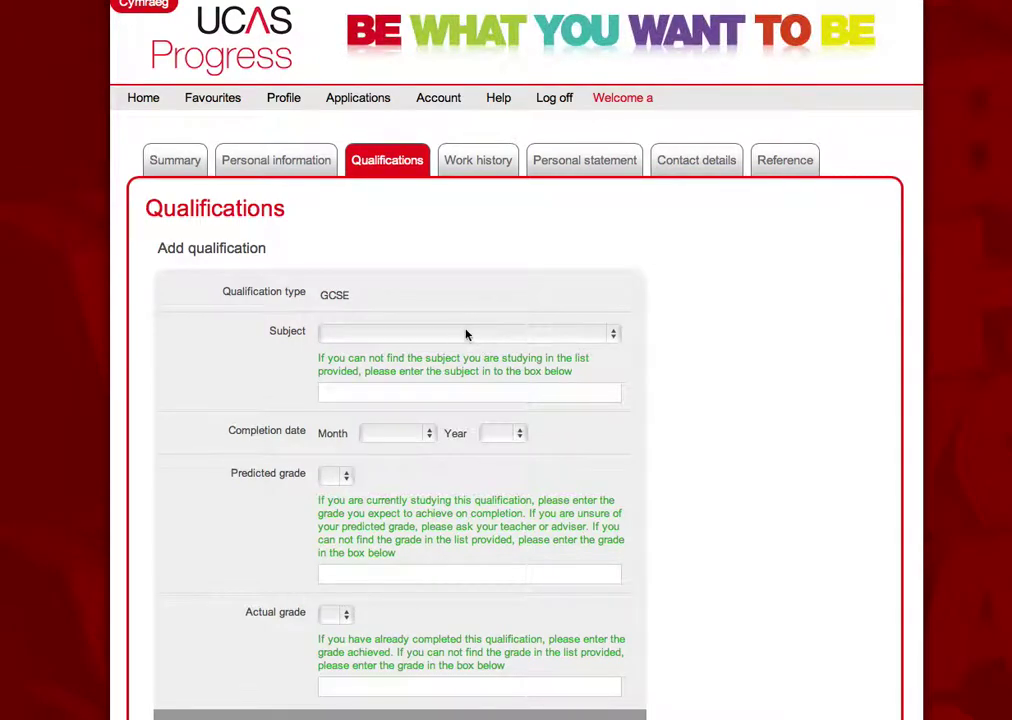
# Set the GCSE qualification's subject to English Language
pyautogui.click(466, 334)
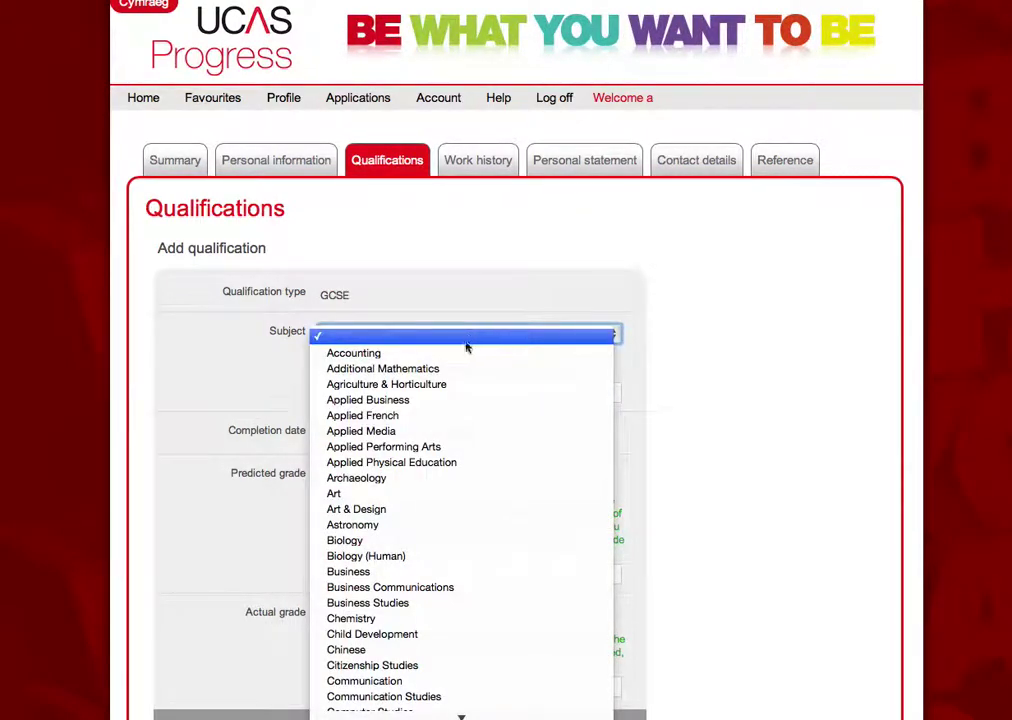
pyautogui.scroll(-5, 454, 440)
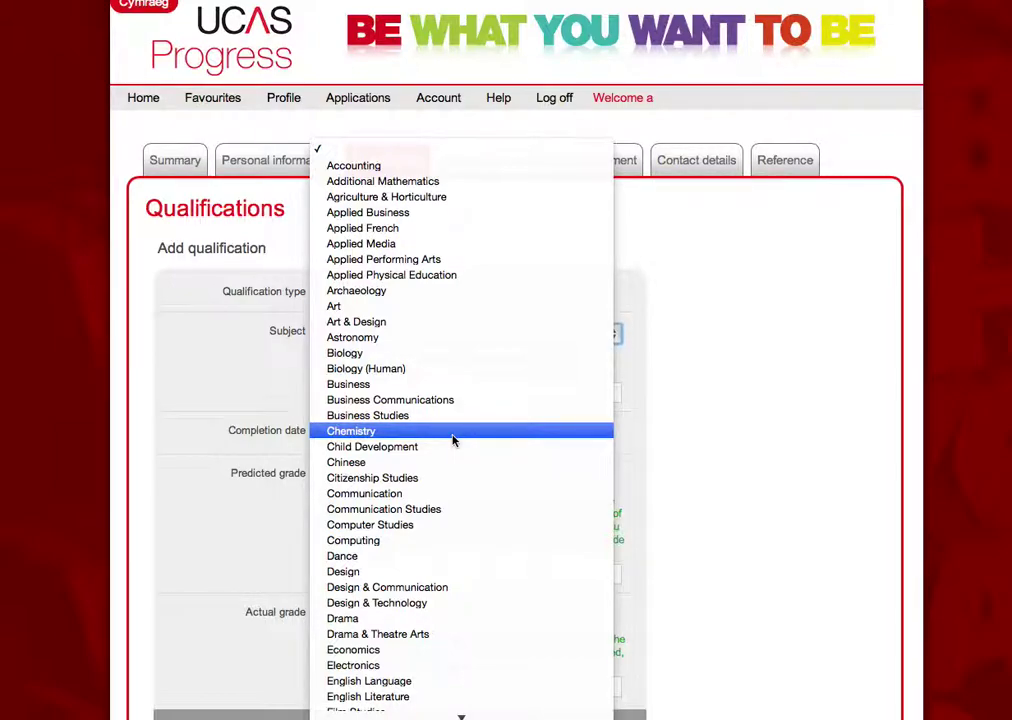
pyautogui.scroll(-7, 452, 440)
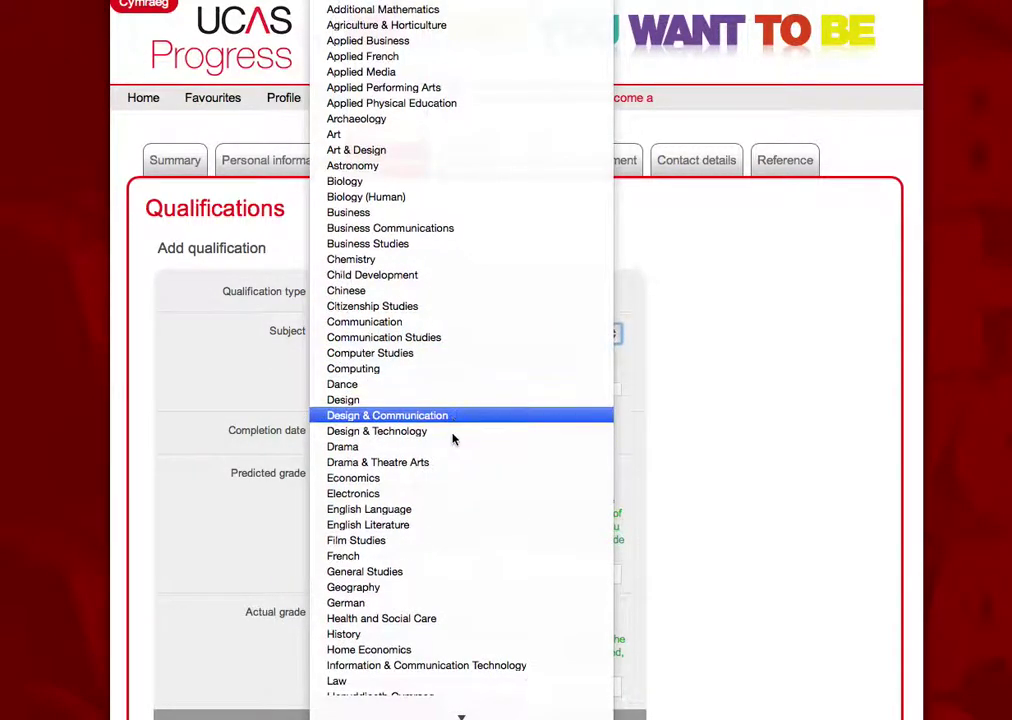
pyautogui.click(430, 437)
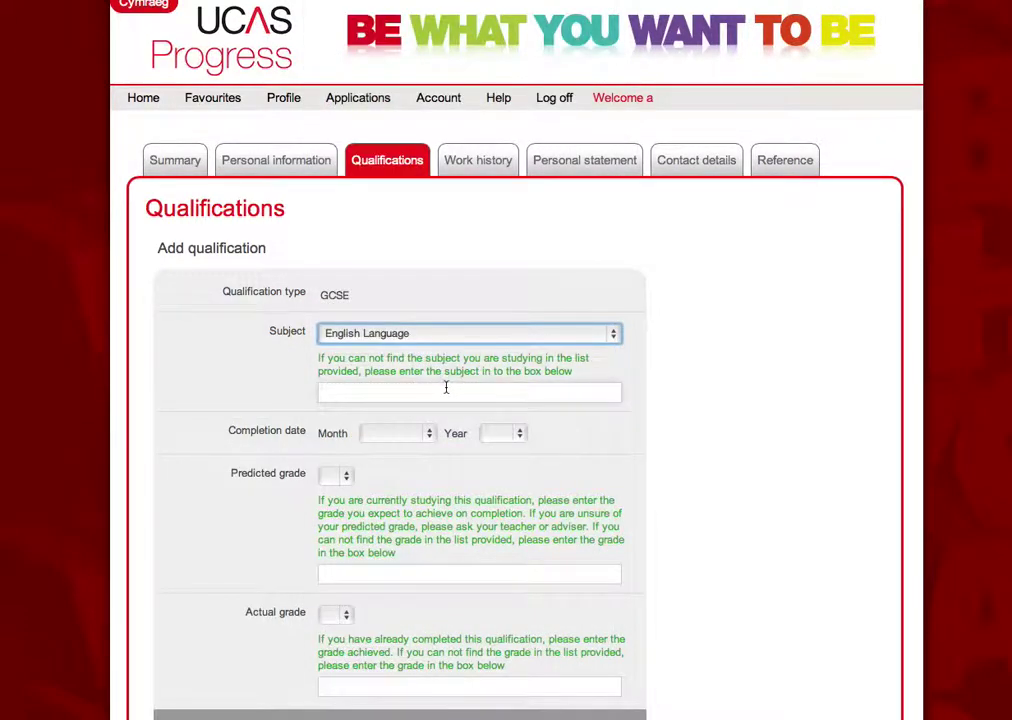
# Set the GCSE's completion date to July 2014 and its predicted grade to C
pyautogui.click(398, 433)
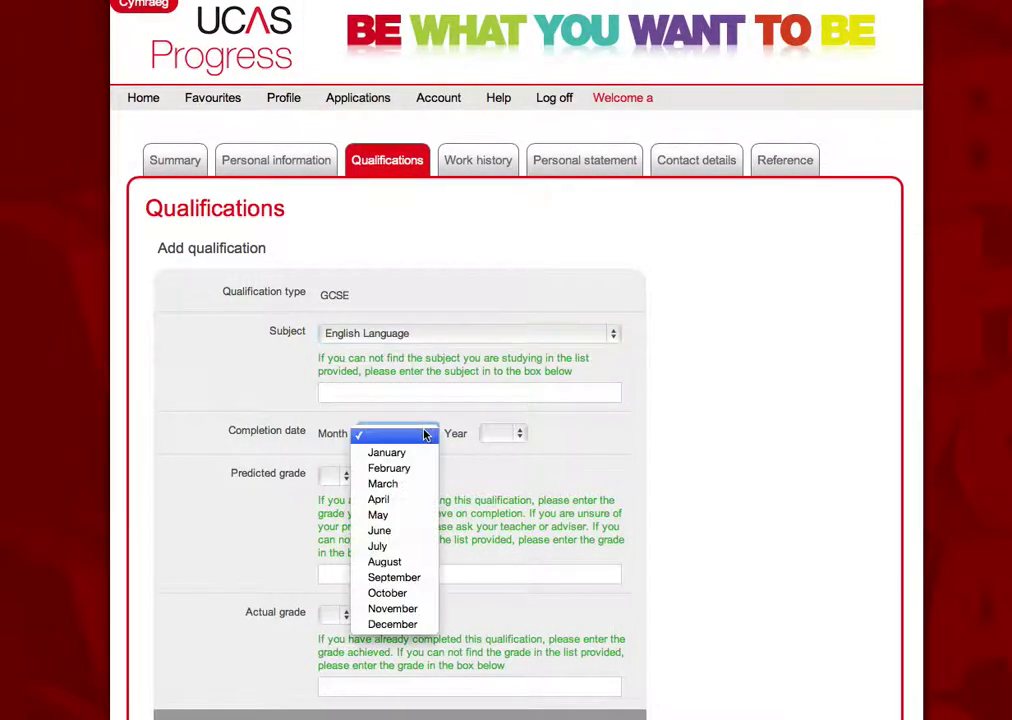
pyautogui.click(398, 546)
pyautogui.click(501, 433)
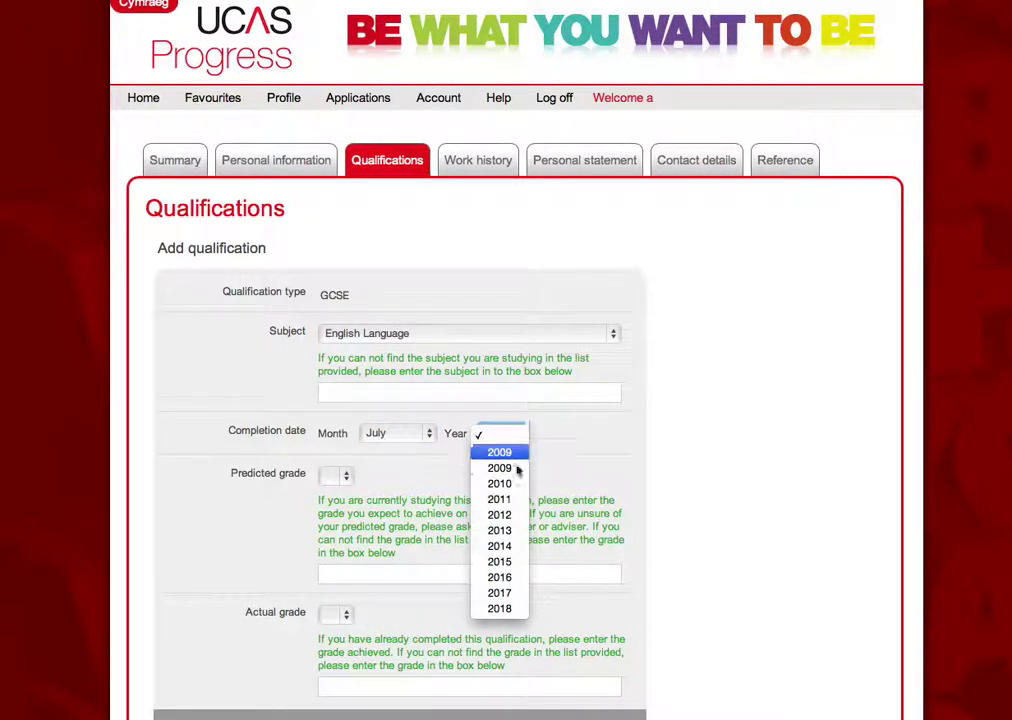
pyautogui.click(512, 548)
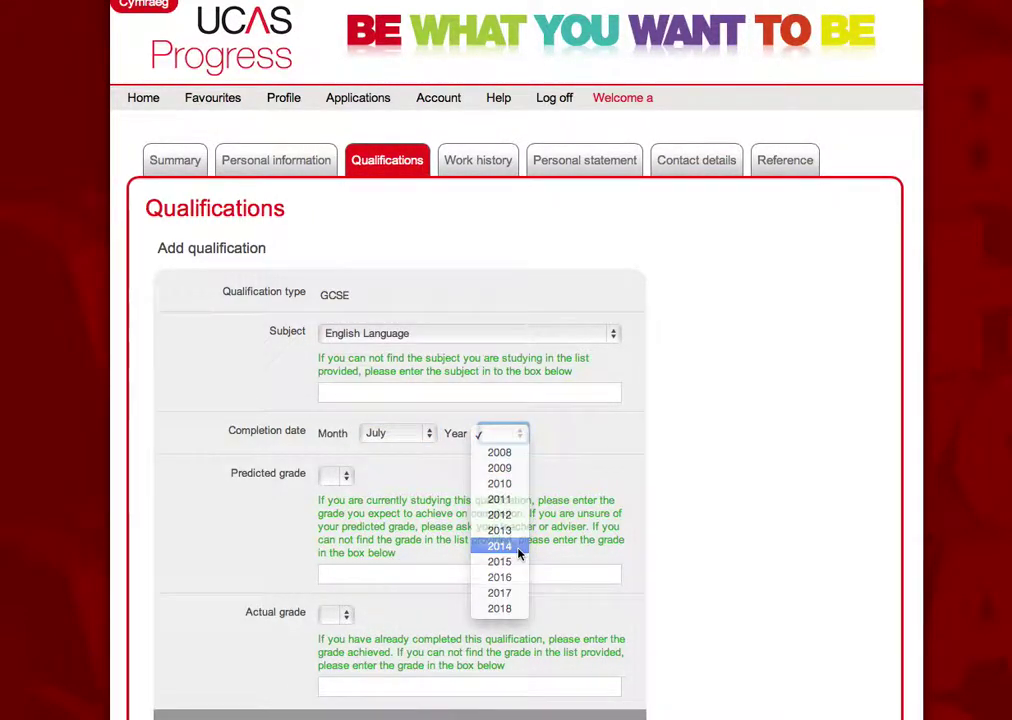
pyautogui.click(340, 476)
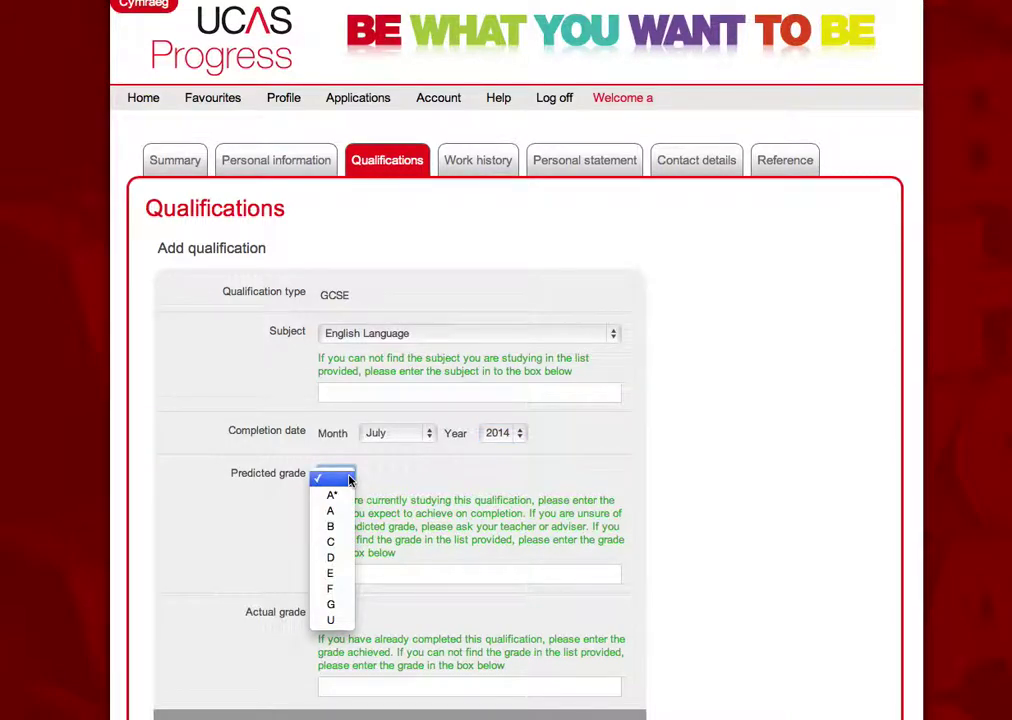
pyautogui.click(336, 543)
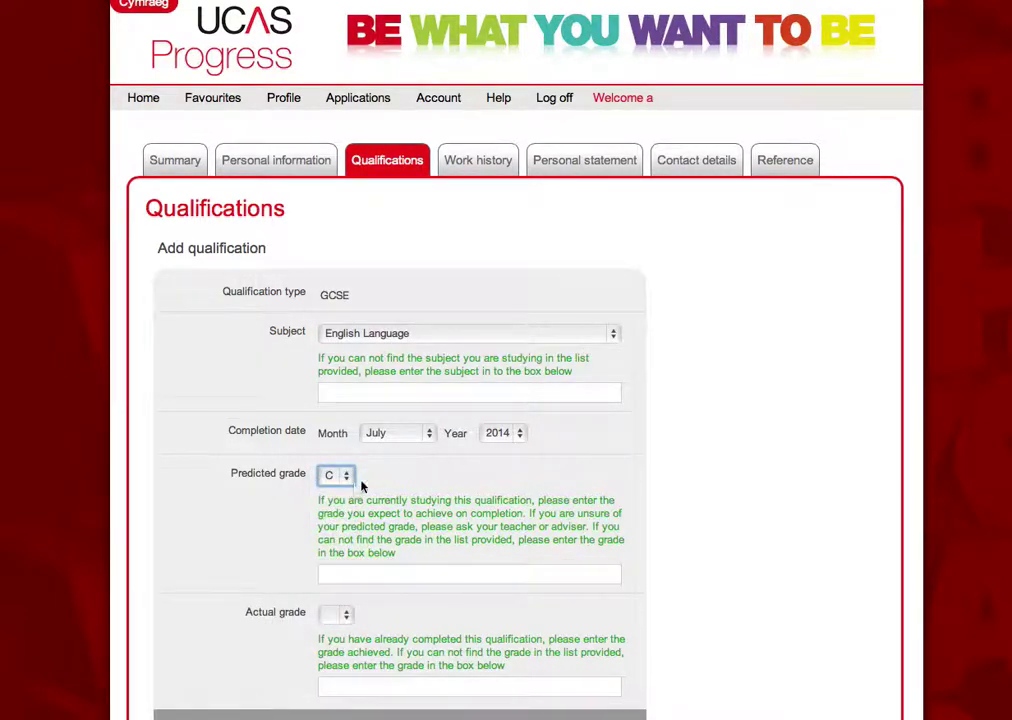
# Save the English Language GCSE and continue to adding another qualification
pyautogui.scroll(-3, 391, 569)
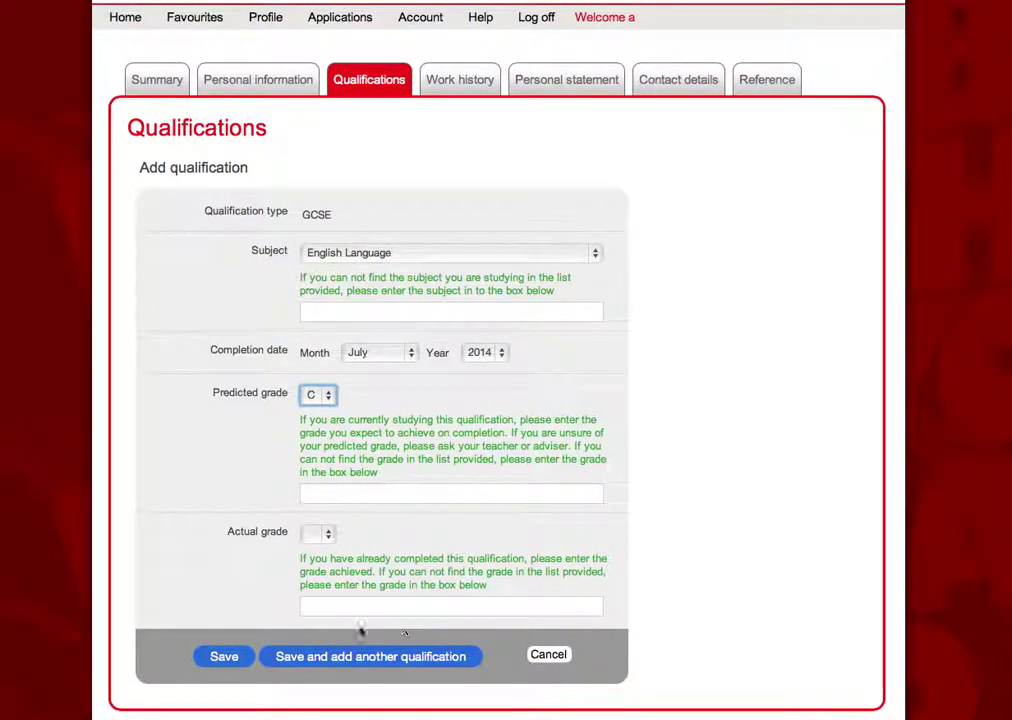
pyautogui.click(226, 662)
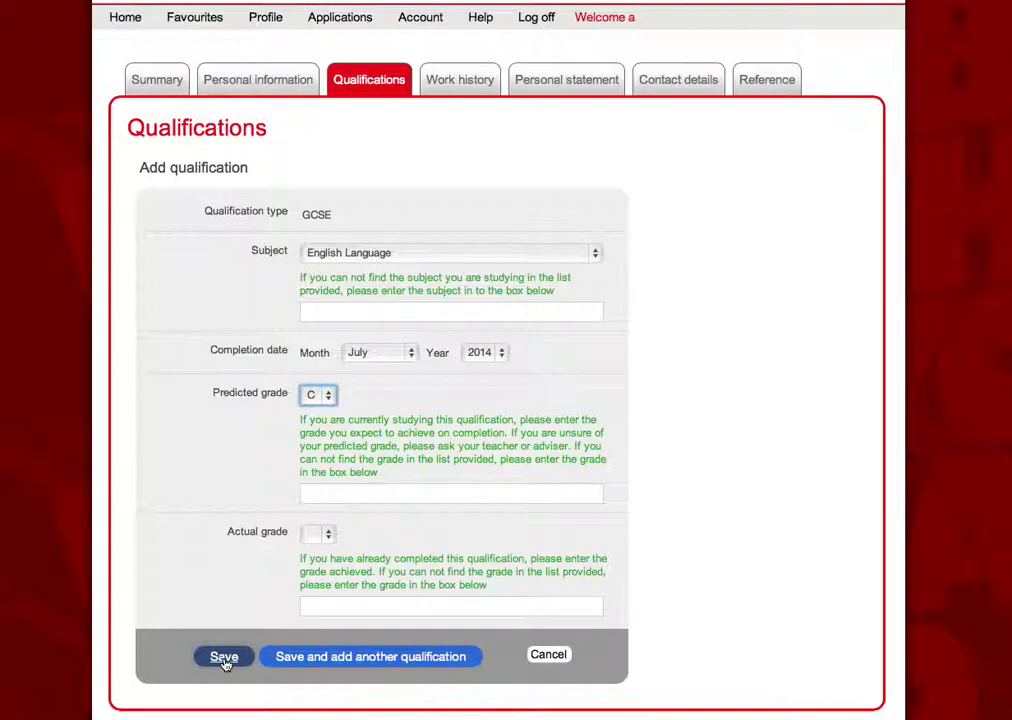
pyautogui.click(351, 658)
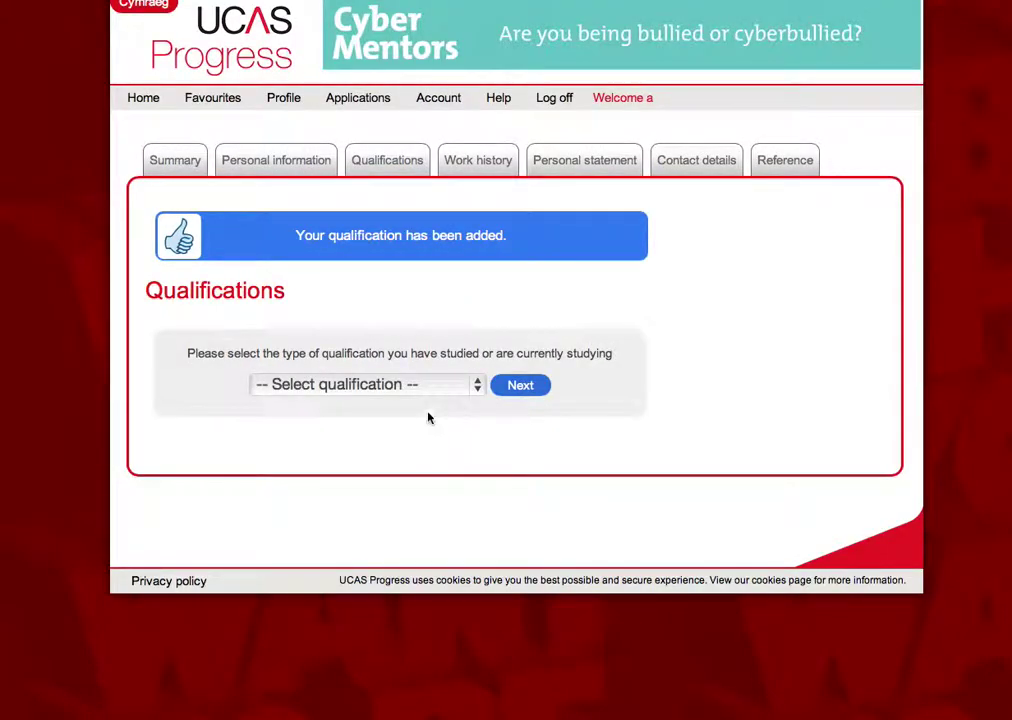
# Start adding a second qualification of type BTEC
pyautogui.click(445, 388)
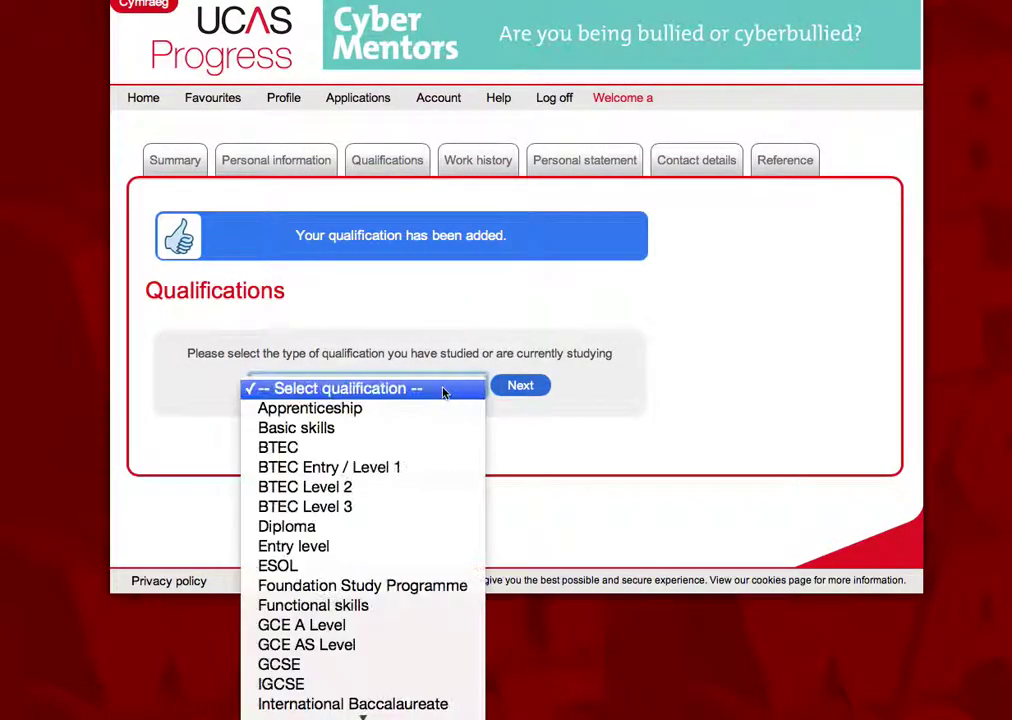
pyautogui.click(412, 449)
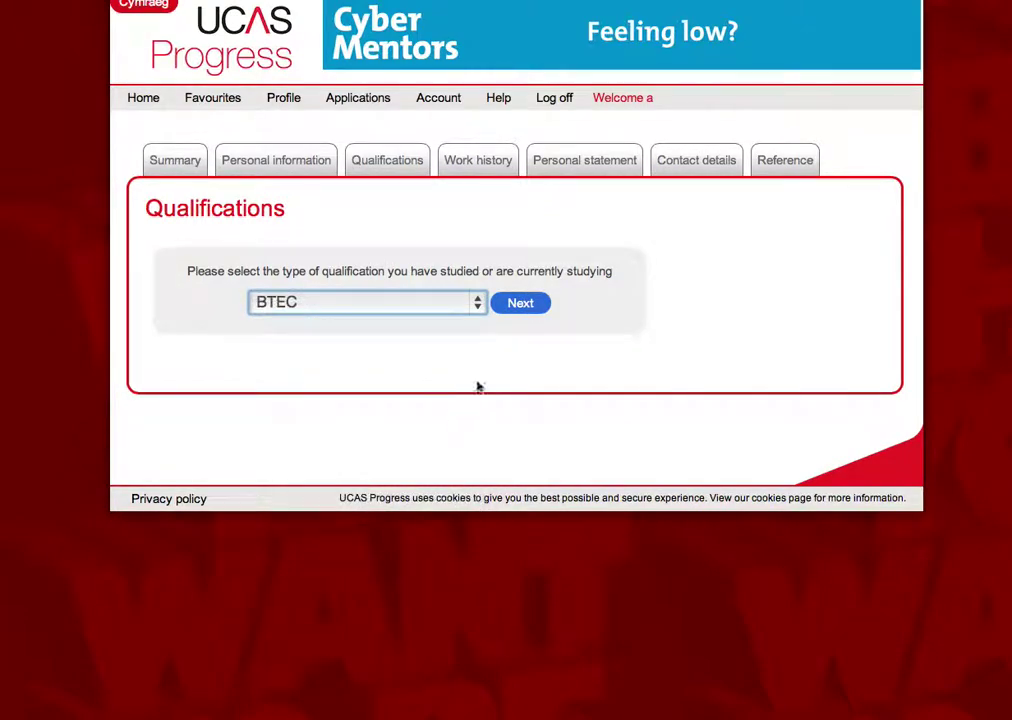
pyautogui.click(525, 308)
# Set the BTEC qualification's subject to Science
pyautogui.click(510, 338)
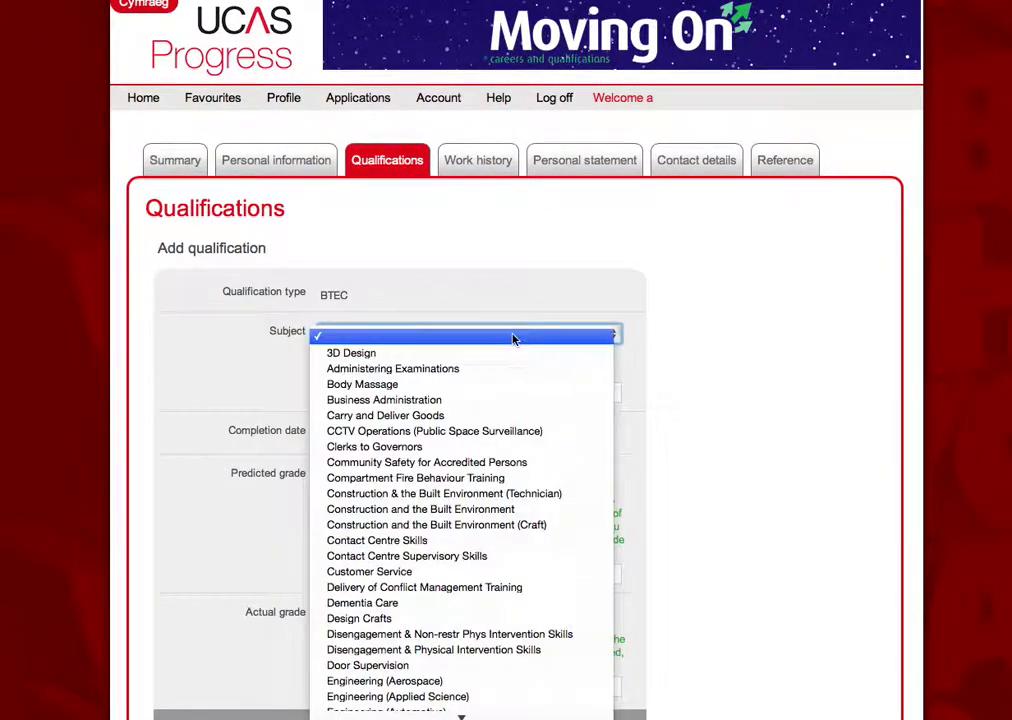
pyautogui.scroll(-5, 512, 339)
pyautogui.scroll(-5, 505, 362)
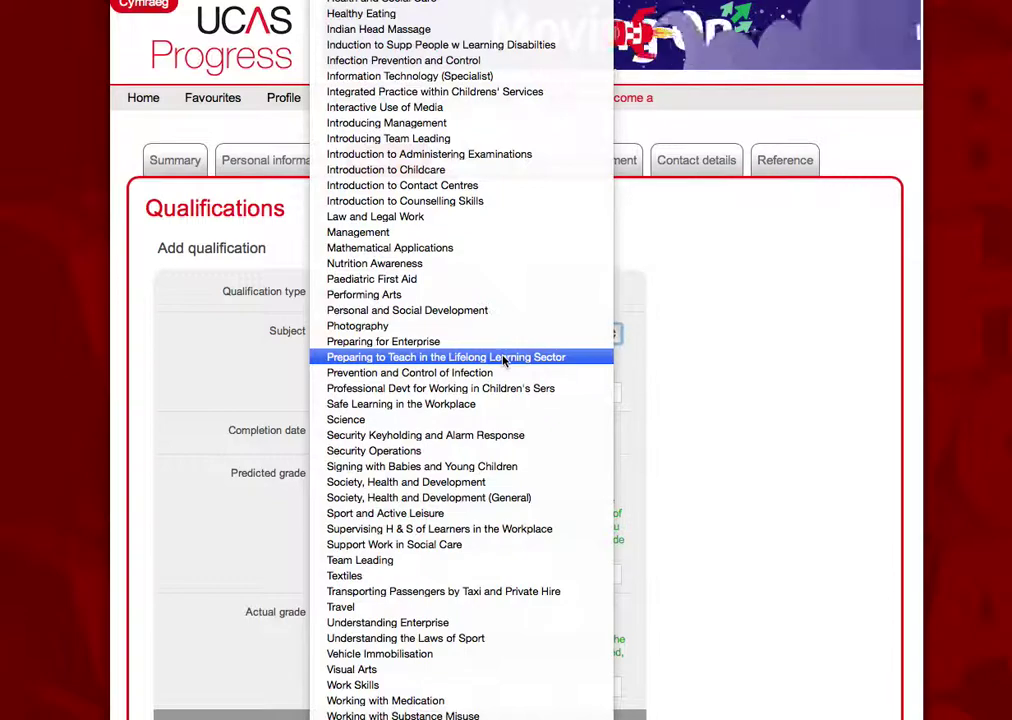
pyautogui.click(470, 424)
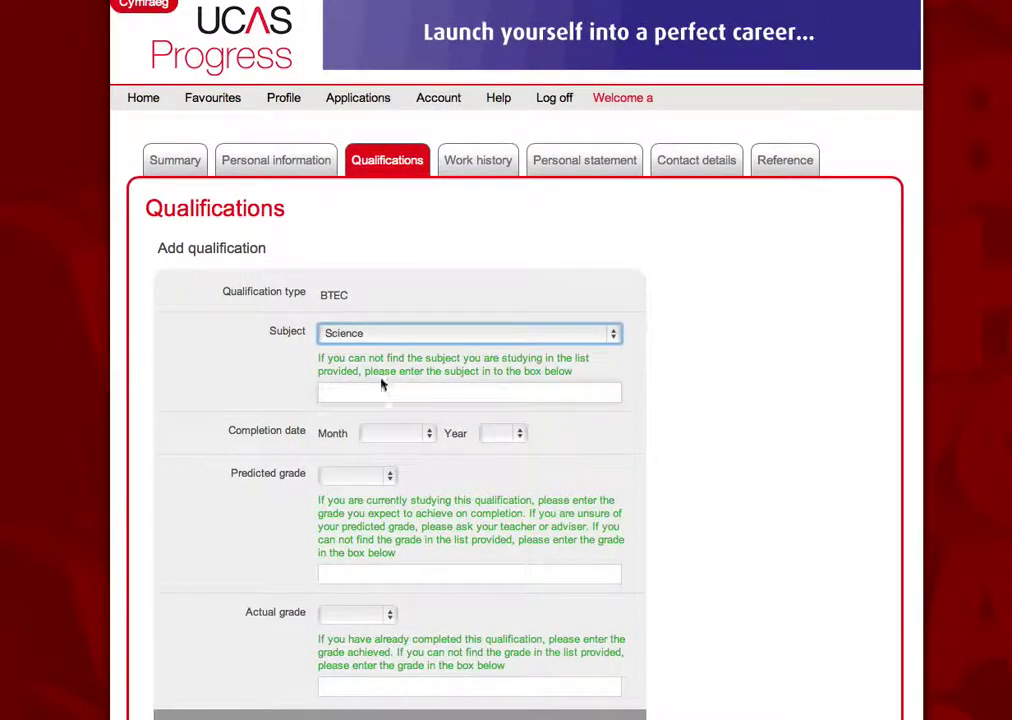
# Set the BTEC qualification's completion date to July 2014
pyautogui.click(425, 434)
pyautogui.click(413, 547)
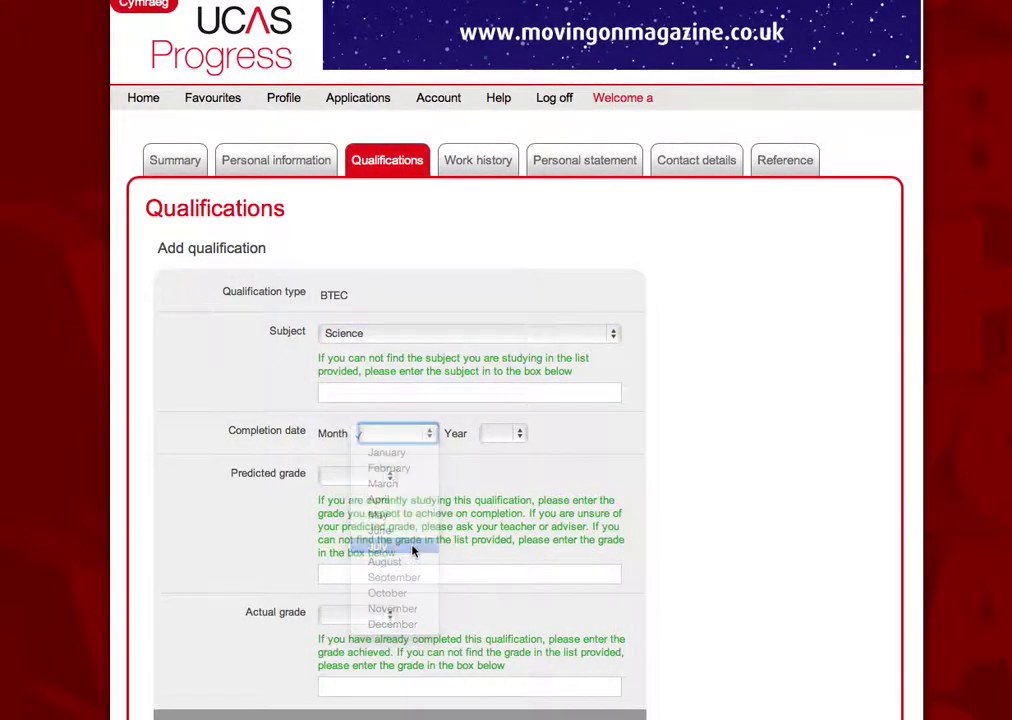
pyautogui.click(505, 434)
pyautogui.click(500, 546)
# Set the BTEC's predicted grade to Distinction* and save it, continuing to add another qualification
pyautogui.click(383, 477)
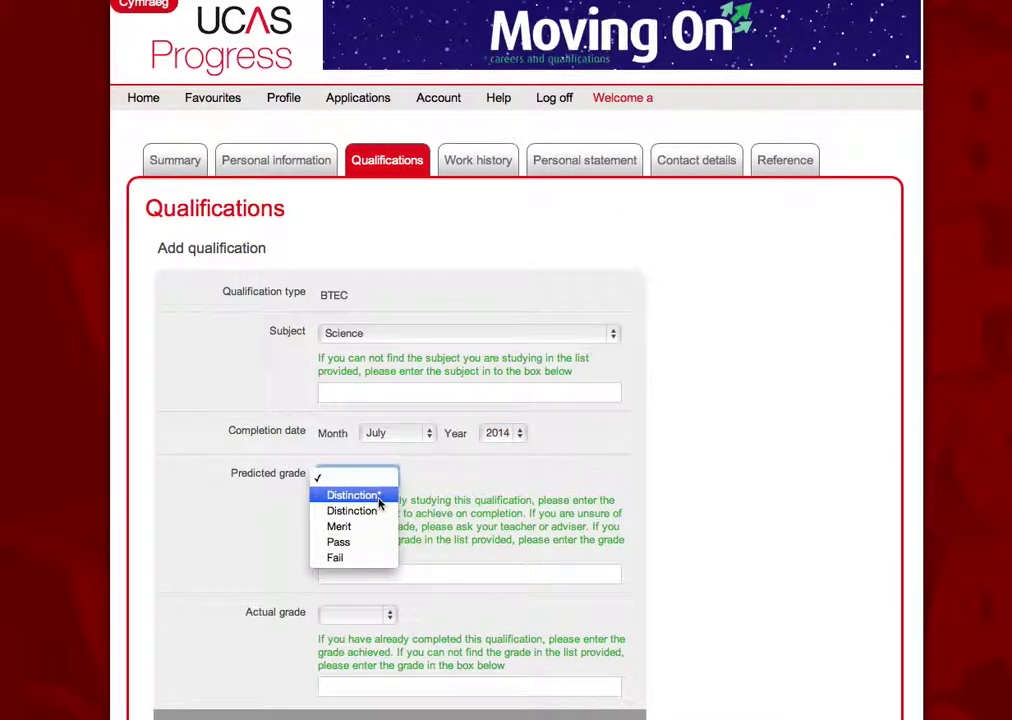
pyautogui.click(378, 502)
pyautogui.scroll(-3, 572, 520)
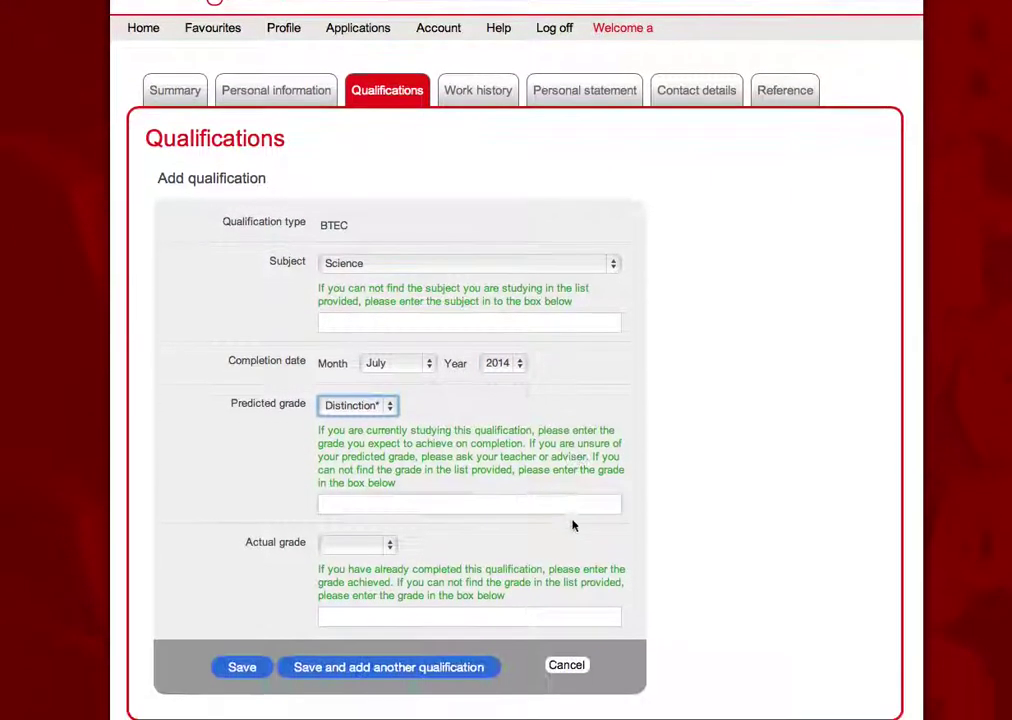
pyautogui.click(455, 578)
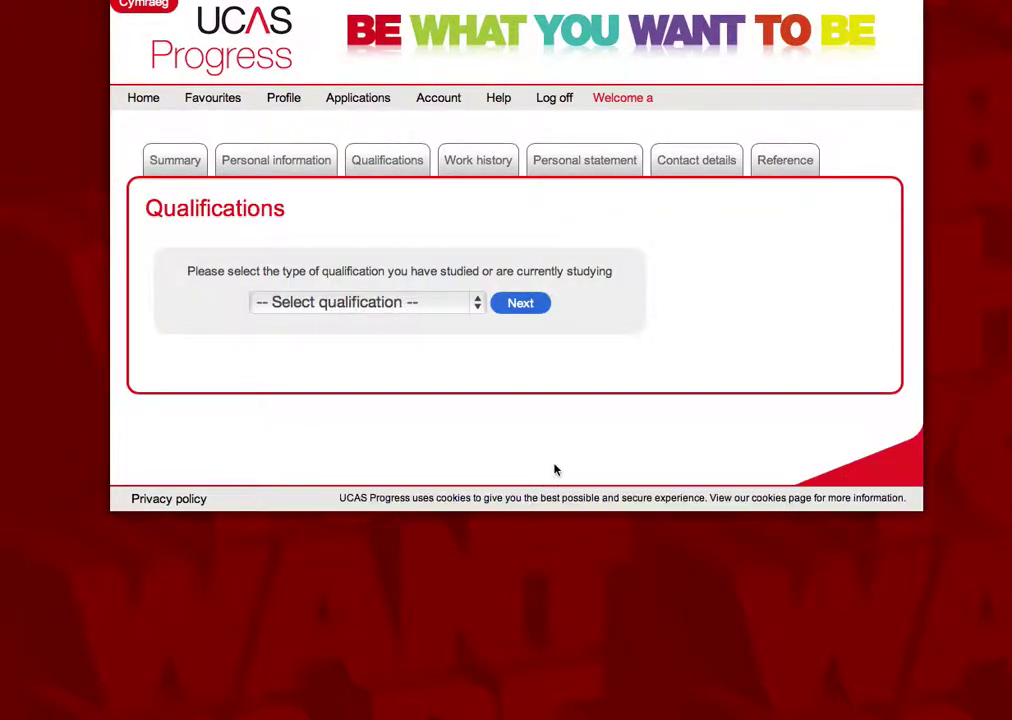
# Start a work history entry with employer Leigh Cats & Dogs Home and job title Animal Support Worker
pyautogui.click(488, 172)
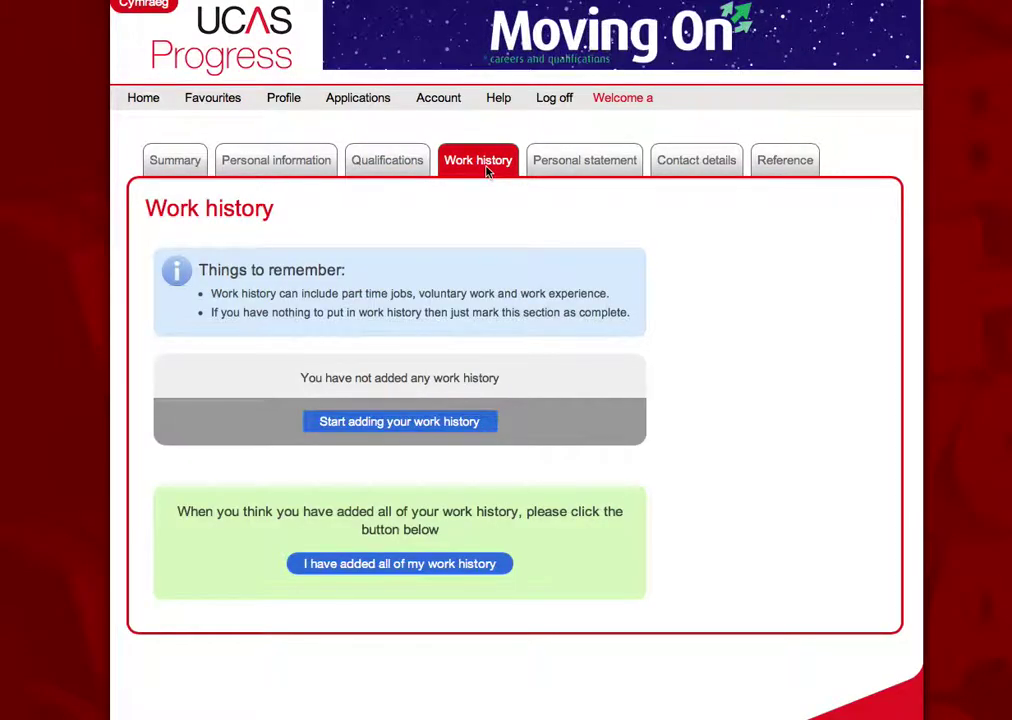
pyautogui.click(424, 421)
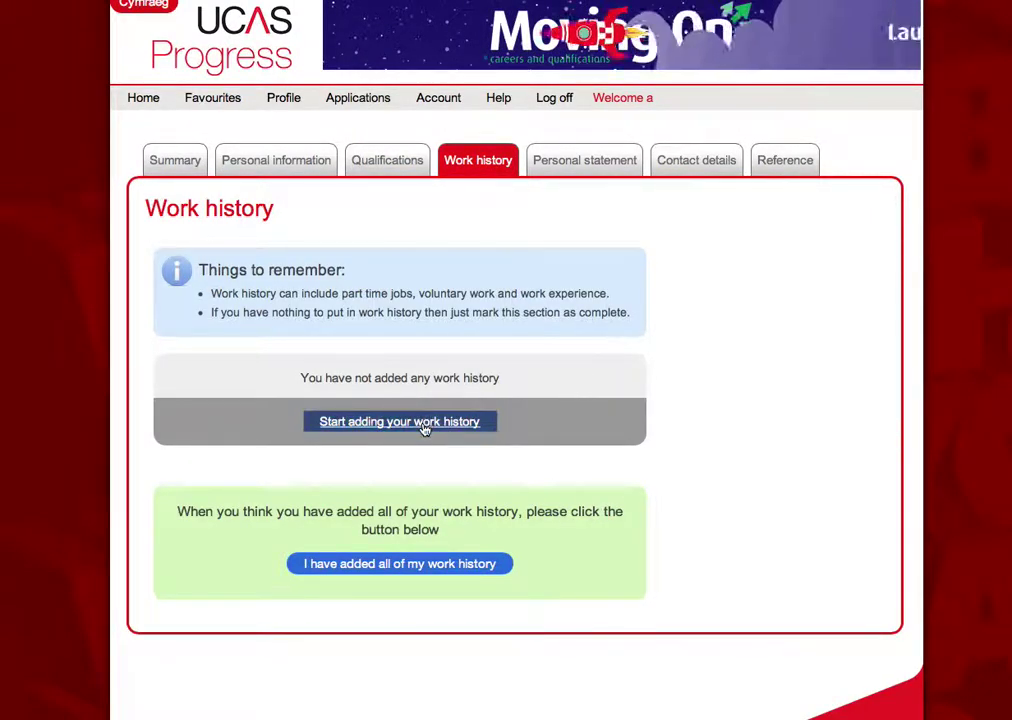
pyautogui.click(384, 410)
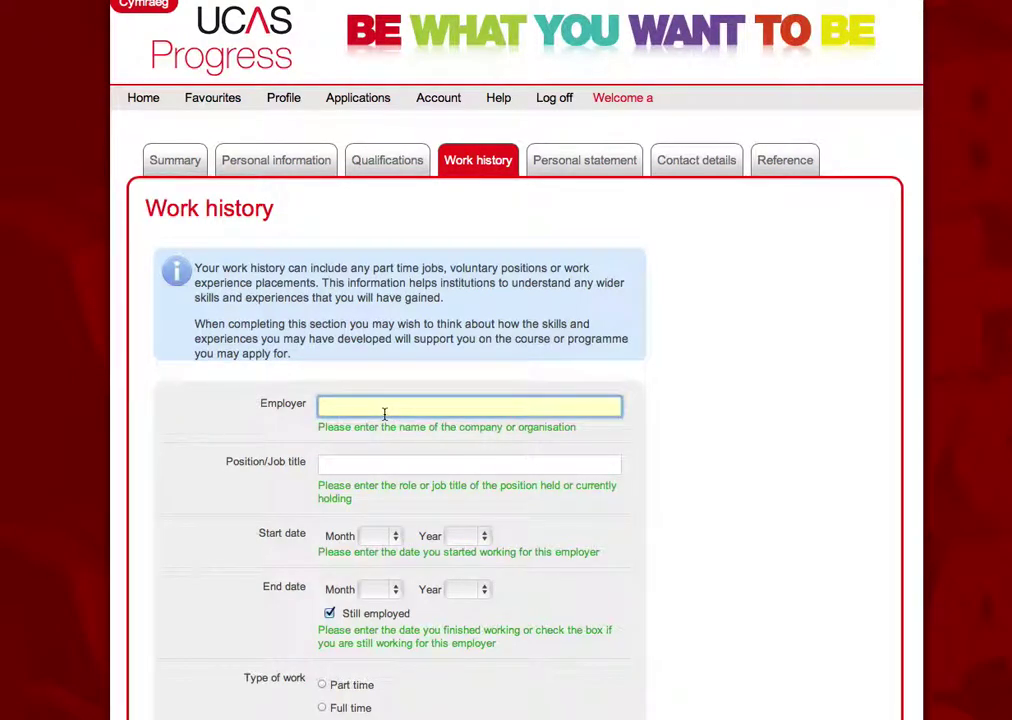
pyautogui.write('Leigh Cats & Dogs Home')
pyautogui.click(440, 466)
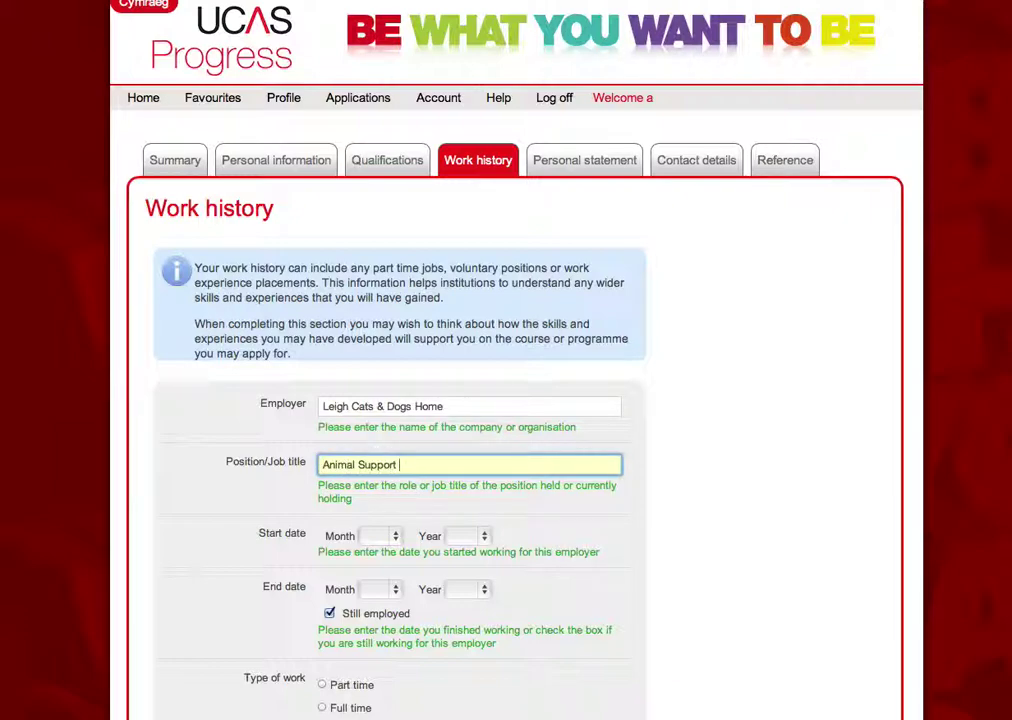
pyautogui.press('BackSpace')
pyautogui.write('orker')
# Set both the start date and the end date of the Animal Support Worker position to Feb 2013
pyautogui.click(390, 537)
pyautogui.click(381, 572)
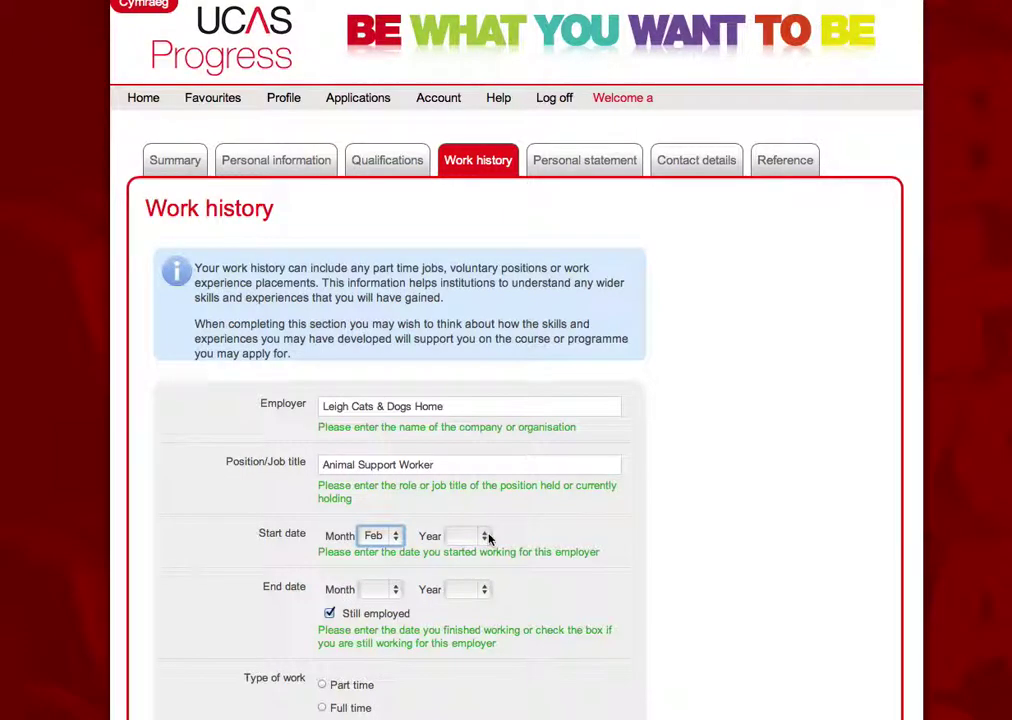
pyautogui.click(481, 537)
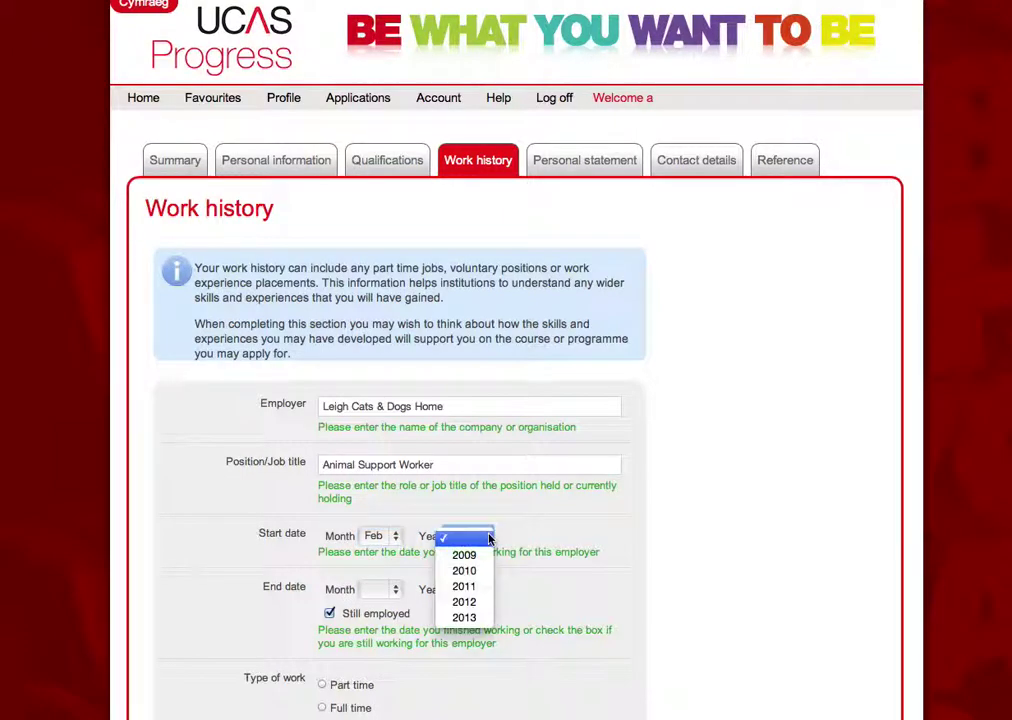
pyautogui.click(476, 619)
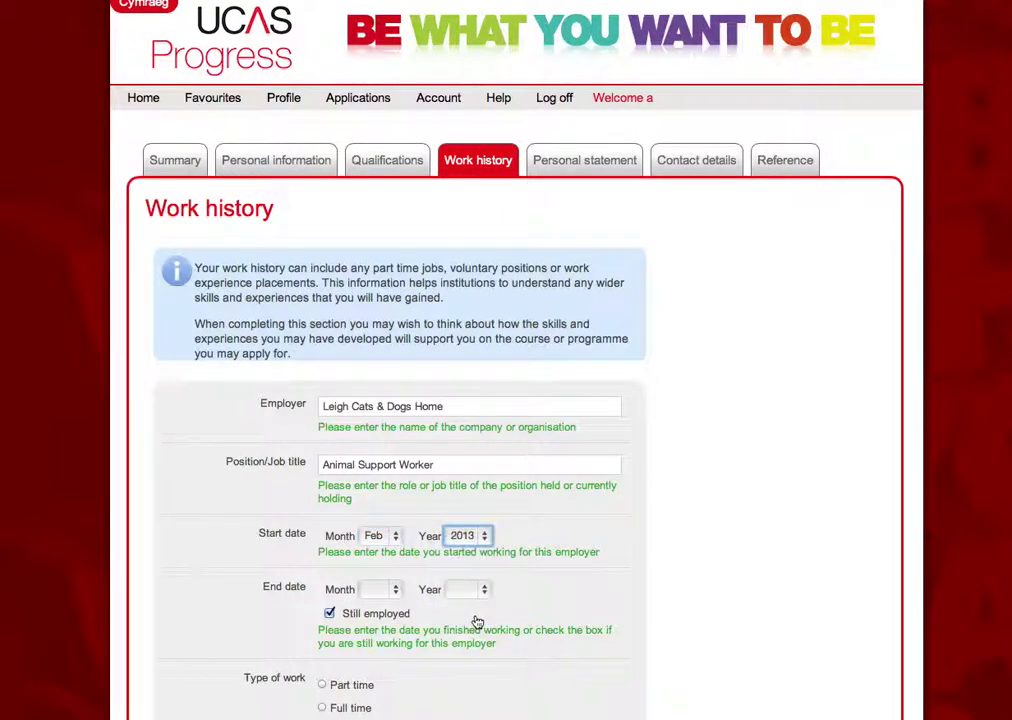
pyautogui.click(388, 593)
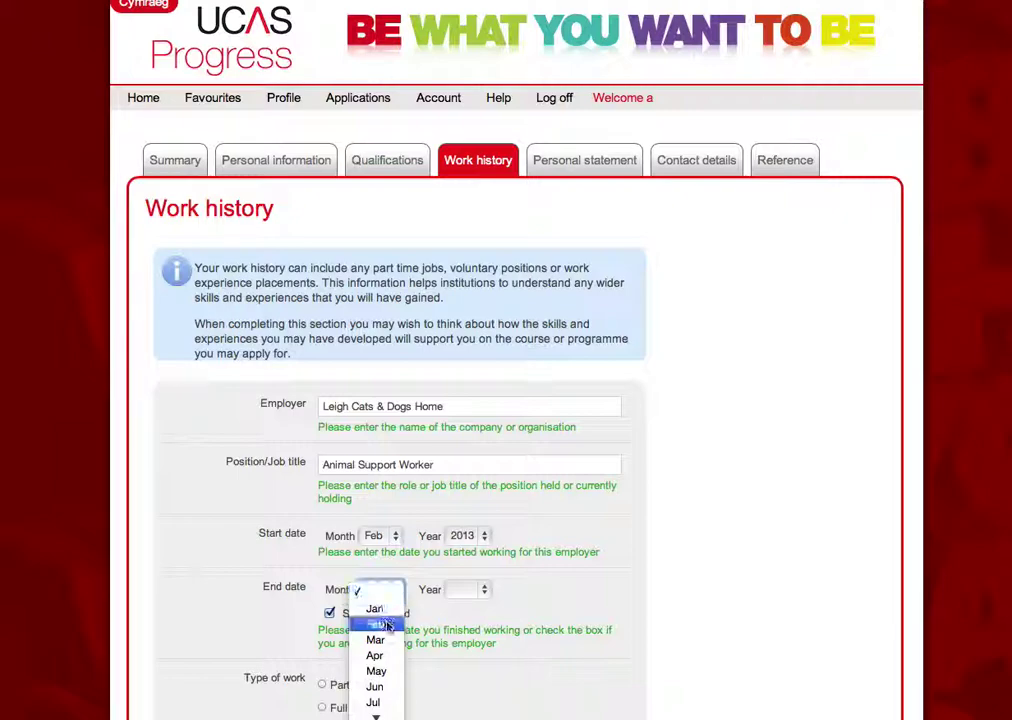
pyautogui.click(375, 624)
pyautogui.click(485, 592)
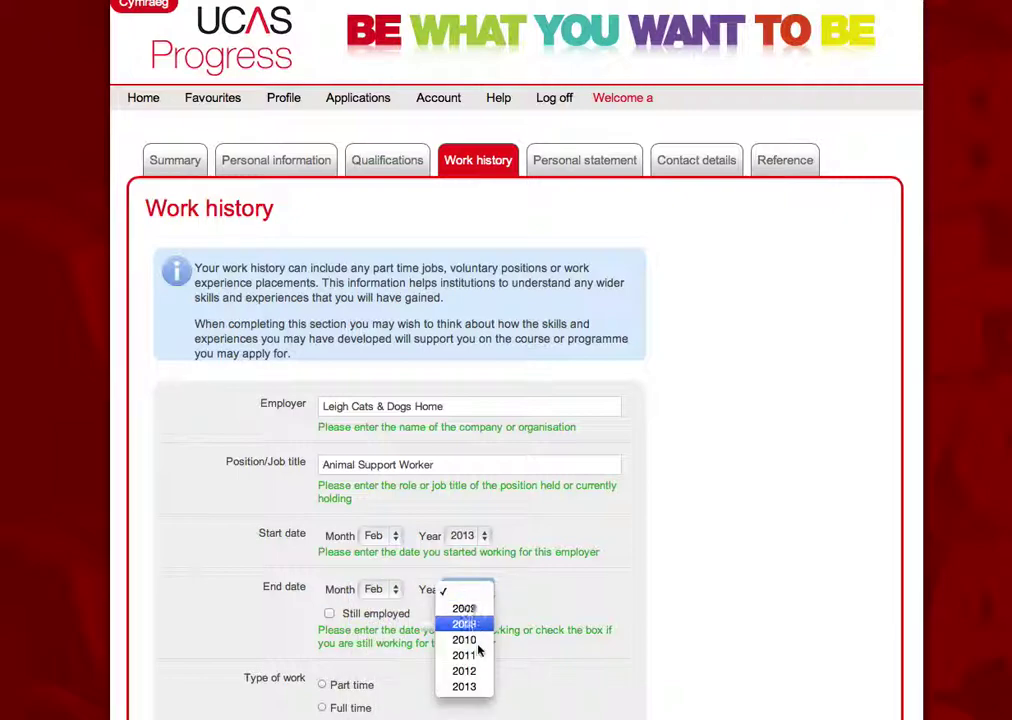
pyautogui.click(464, 686)
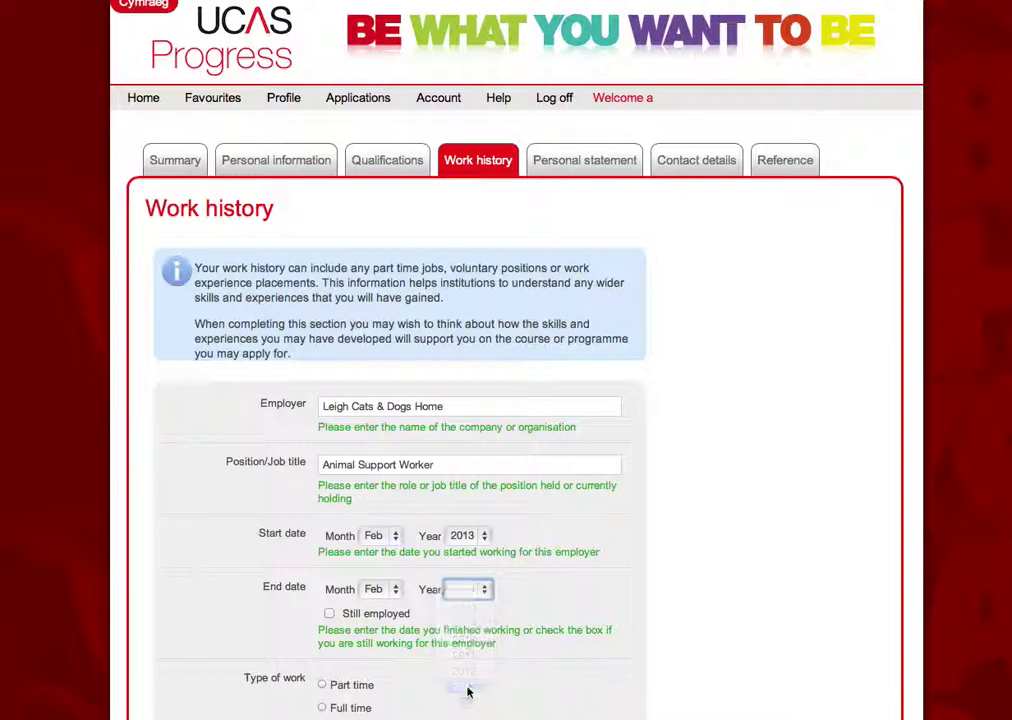
# Set the type of work to Work experience and try to save the work history entry with the main duties left blank
pyautogui.scroll(-5, 466, 688)
pyautogui.click(330, 535)
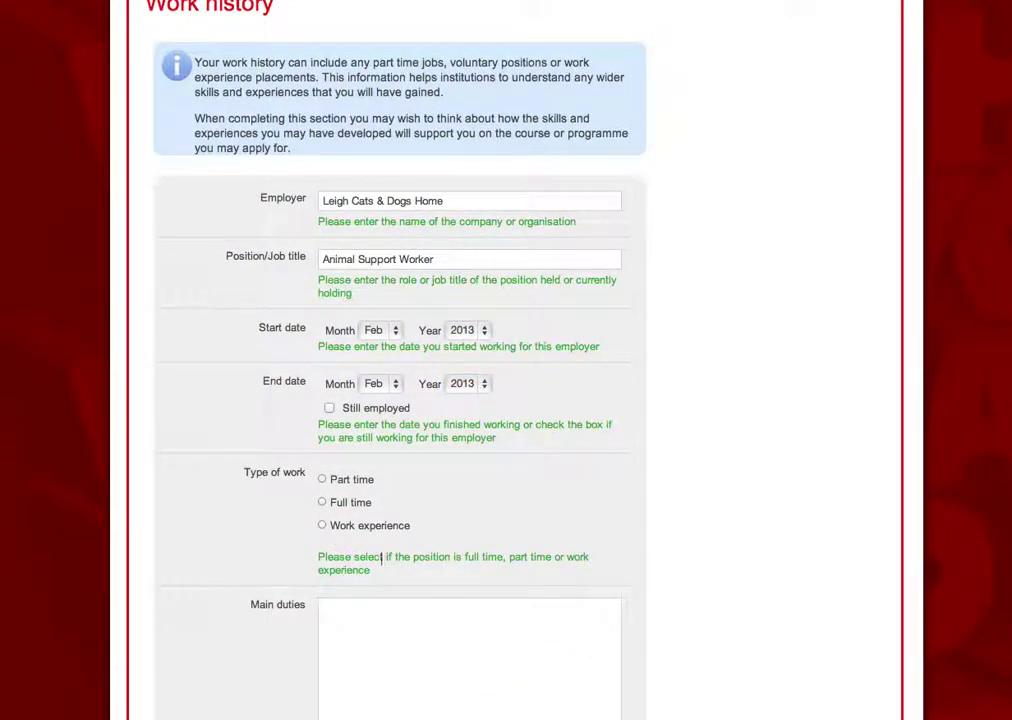
pyautogui.click(367, 602)
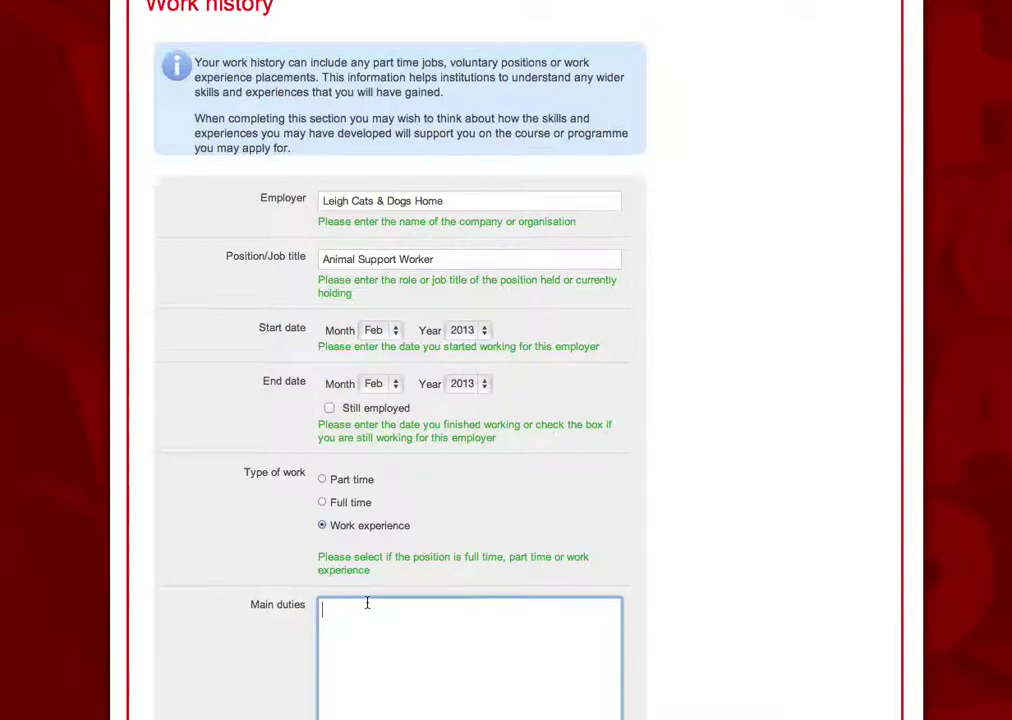
pyautogui.scroll(-3, 367, 602)
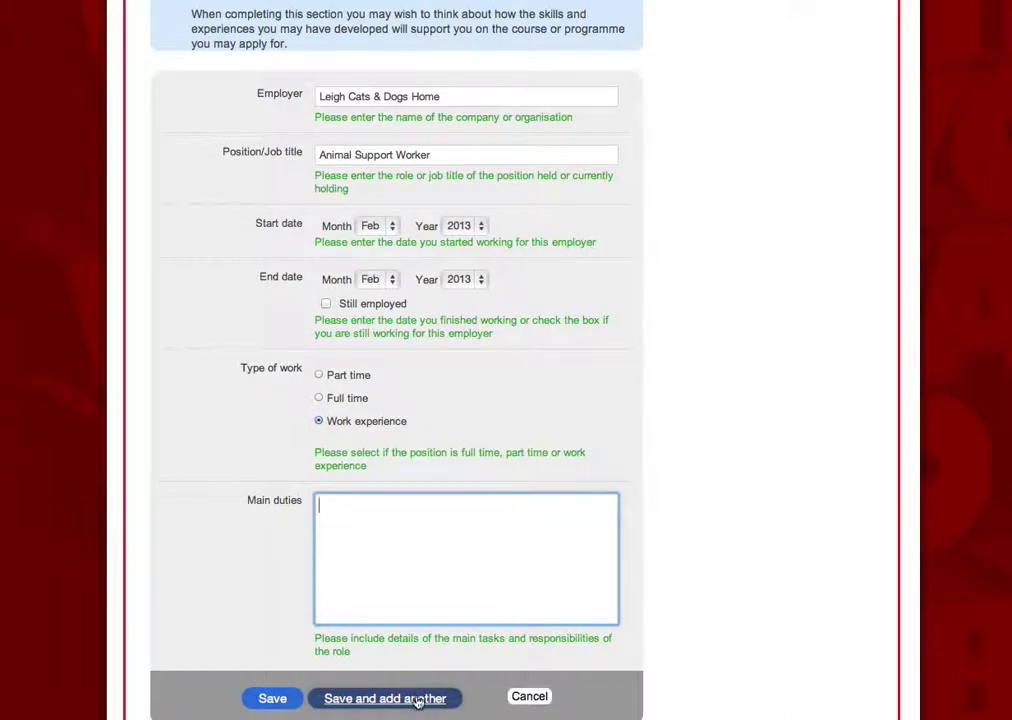
pyautogui.click(275, 700)
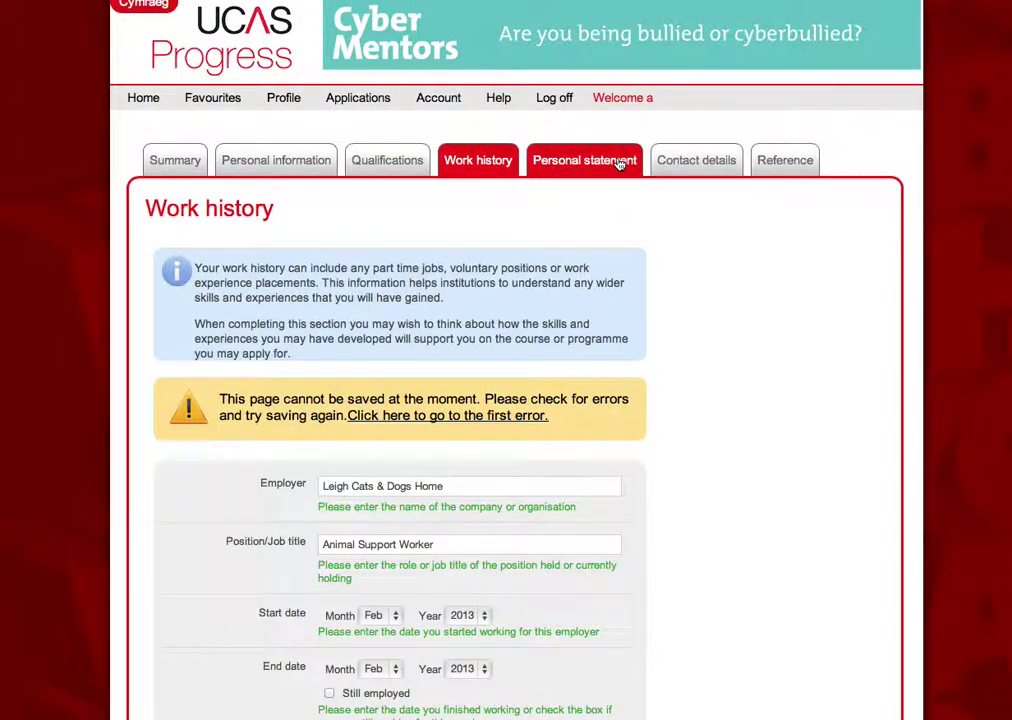
# Go to the Personal statement section of the profile and review its guidance and text area
pyautogui.click(592, 160)
pyautogui.scroll(-3, 336, 498)
pyautogui.click(323, 411)
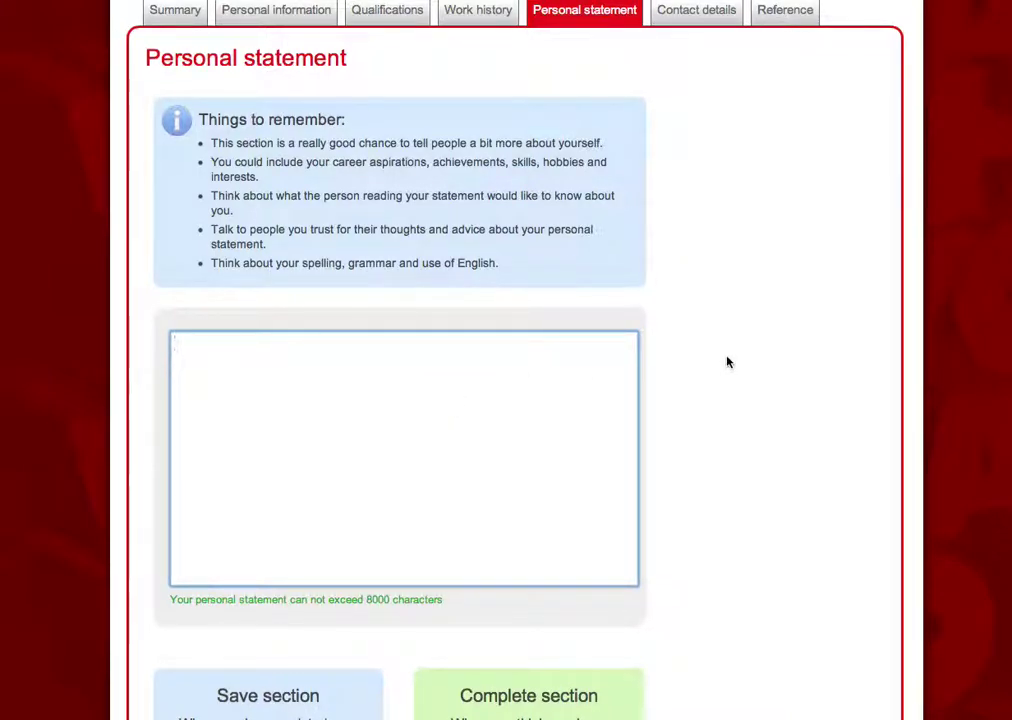
pyautogui.scroll(2, 728, 362)
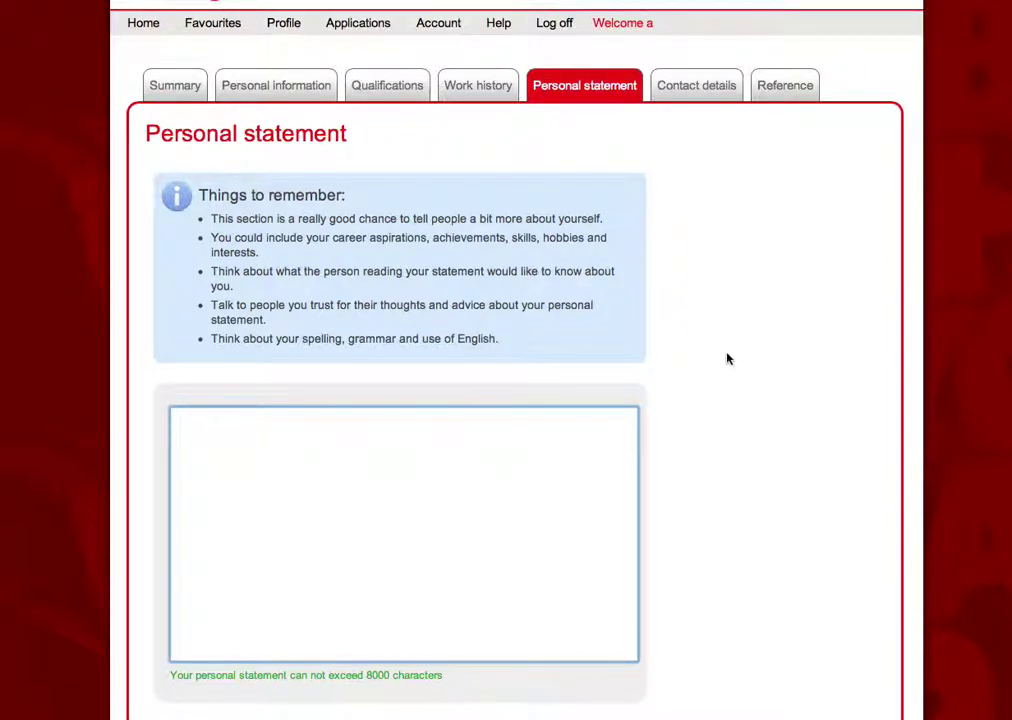
# Review the profile's Contact details and Reference sections, and view the Favourites page
pyautogui.click(717, 87)
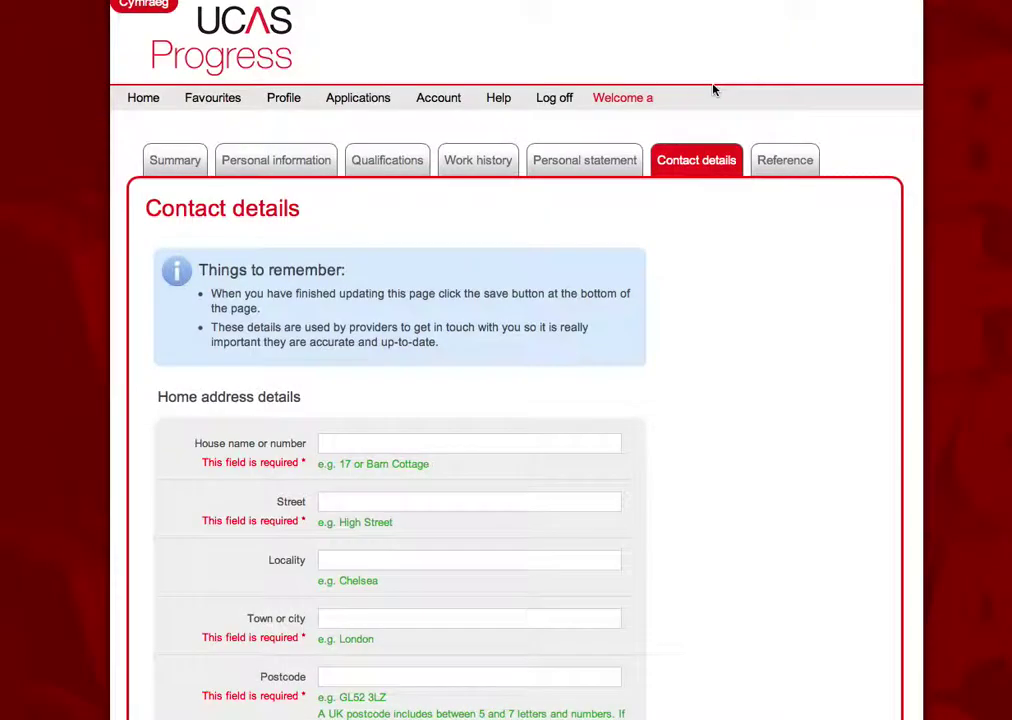
pyautogui.scroll(-5, 404, 450)
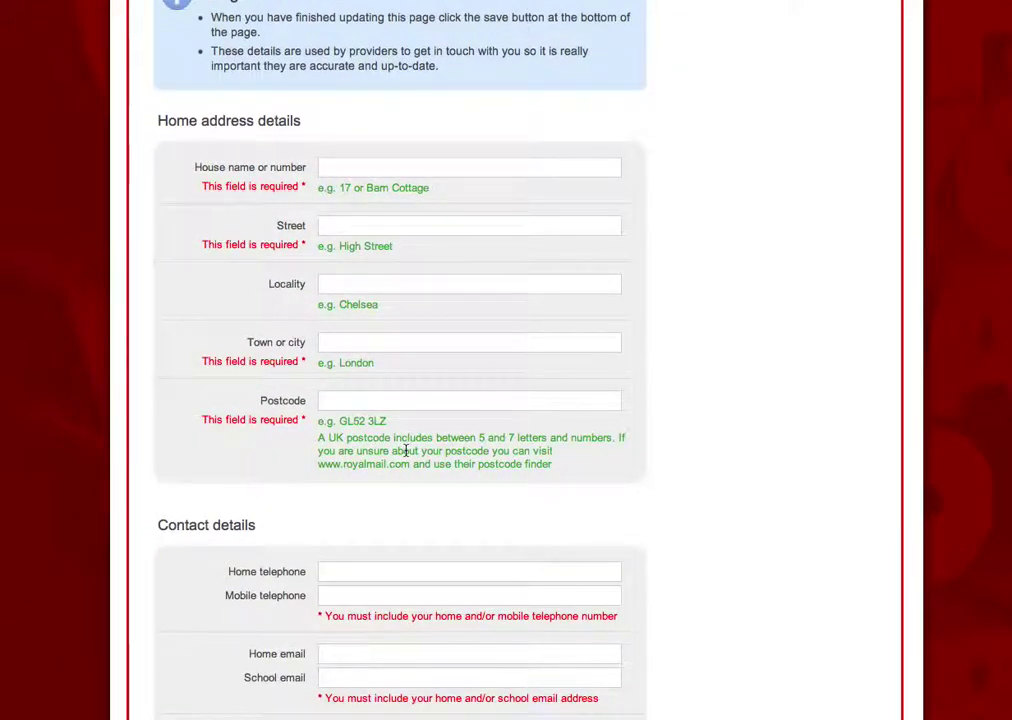
pyautogui.scroll(-10, 406, 452)
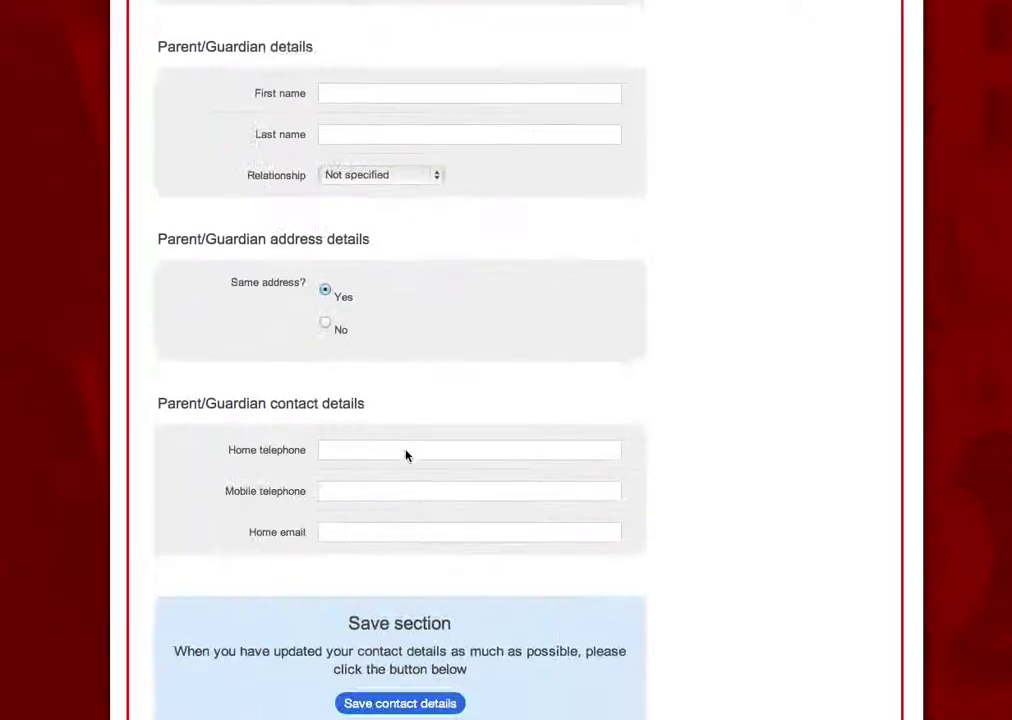
pyautogui.scroll(12, 410, 460)
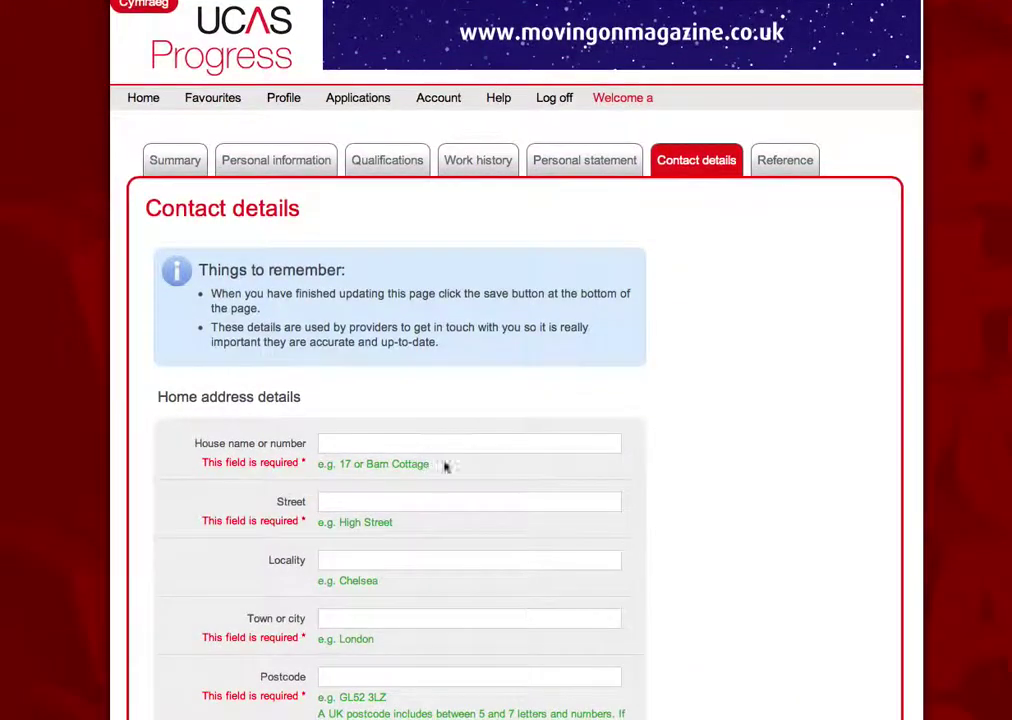
pyautogui.click(785, 160)
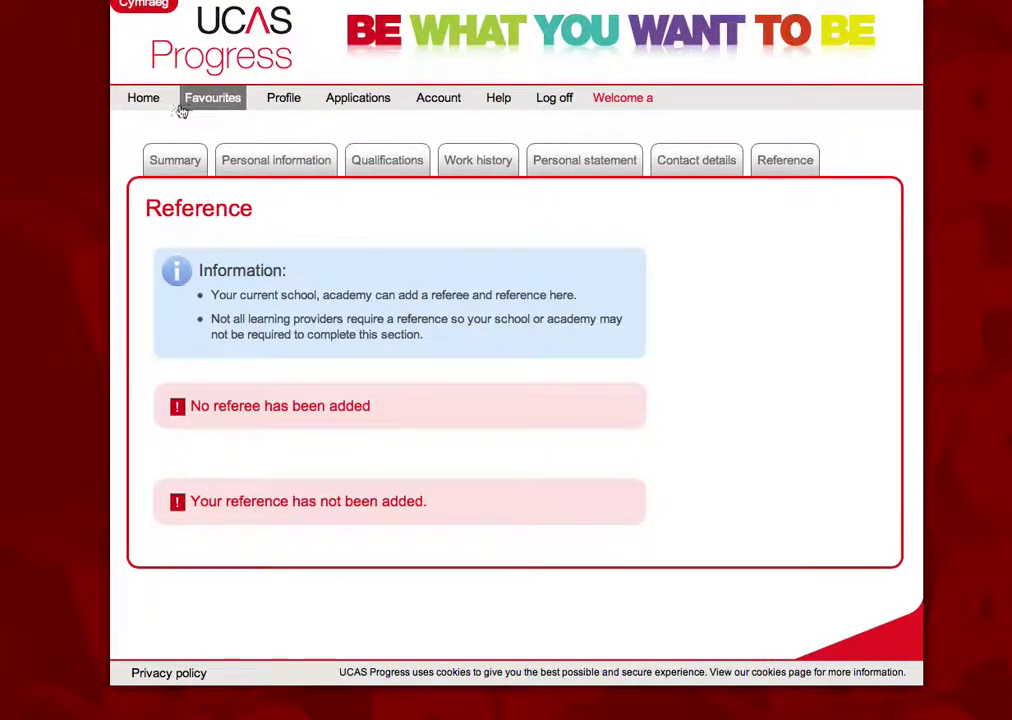
pyautogui.click(218, 101)
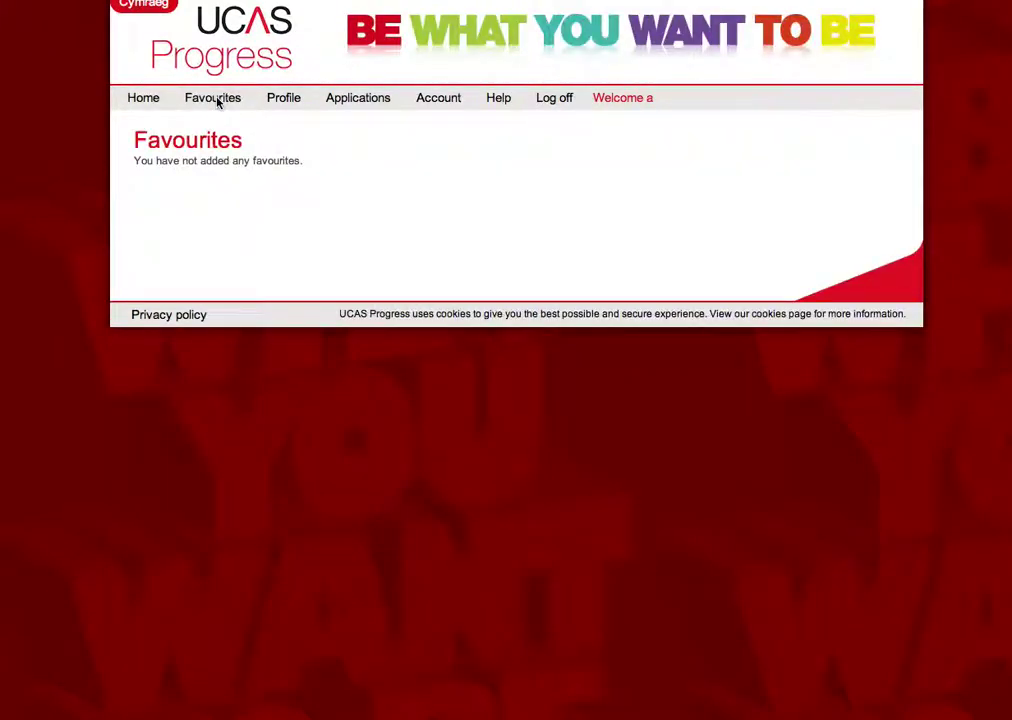
# Set the course search on the home page to Salford, UK within 5 miles
pyautogui.click(143, 99)
pyautogui.click(302, 210)
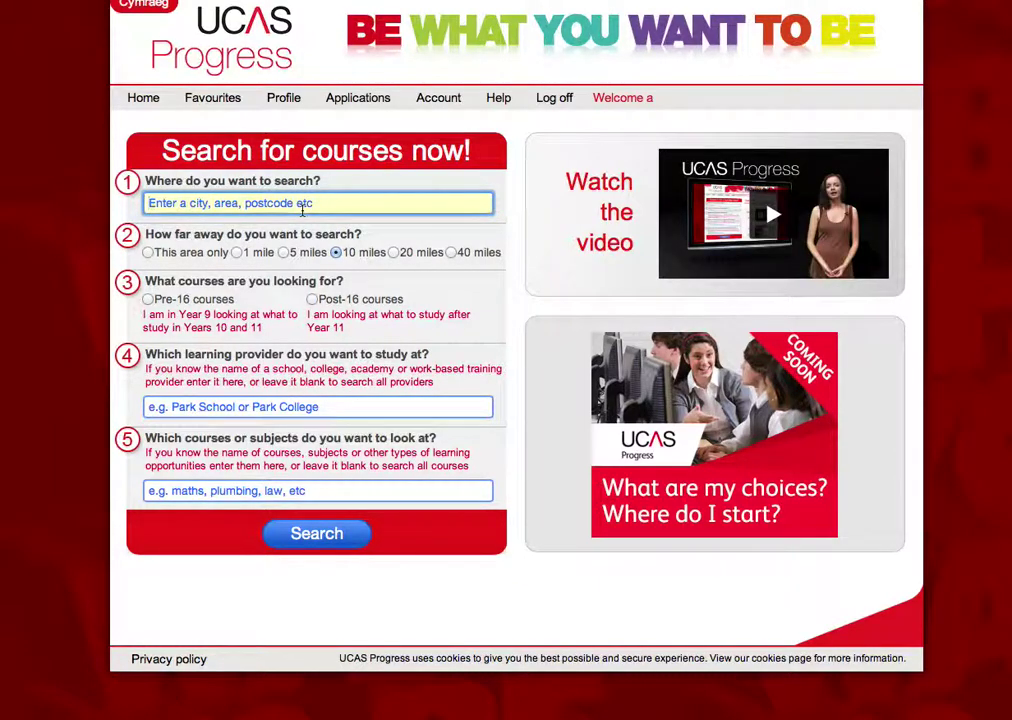
pyautogui.write('salford')
pyautogui.click(286, 254)
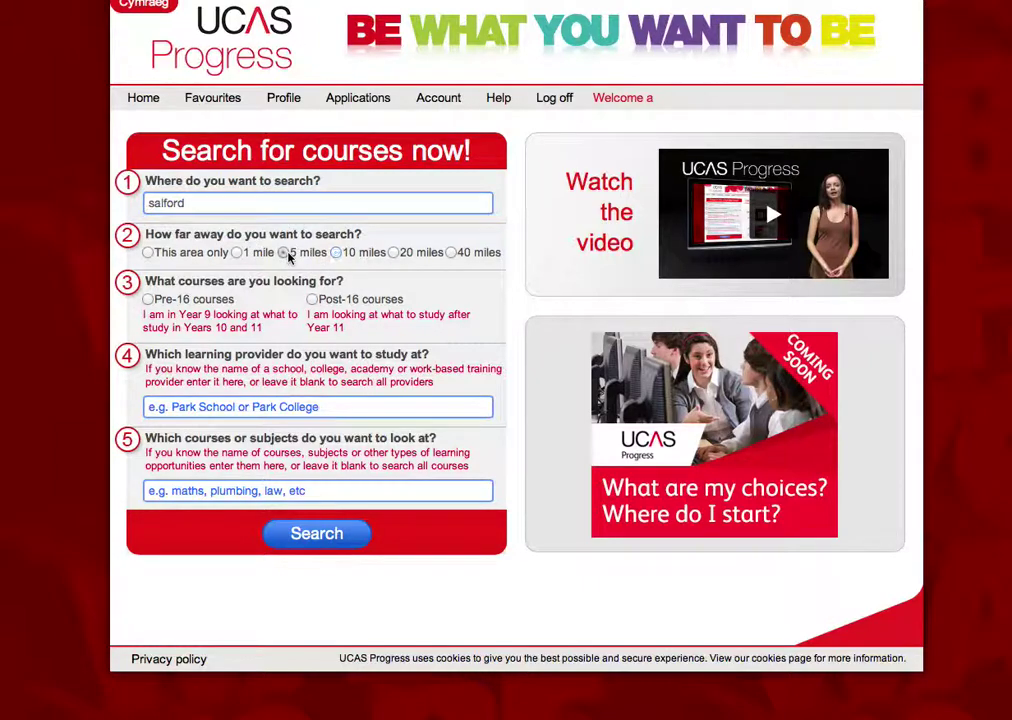
pyautogui.click(315, 533)
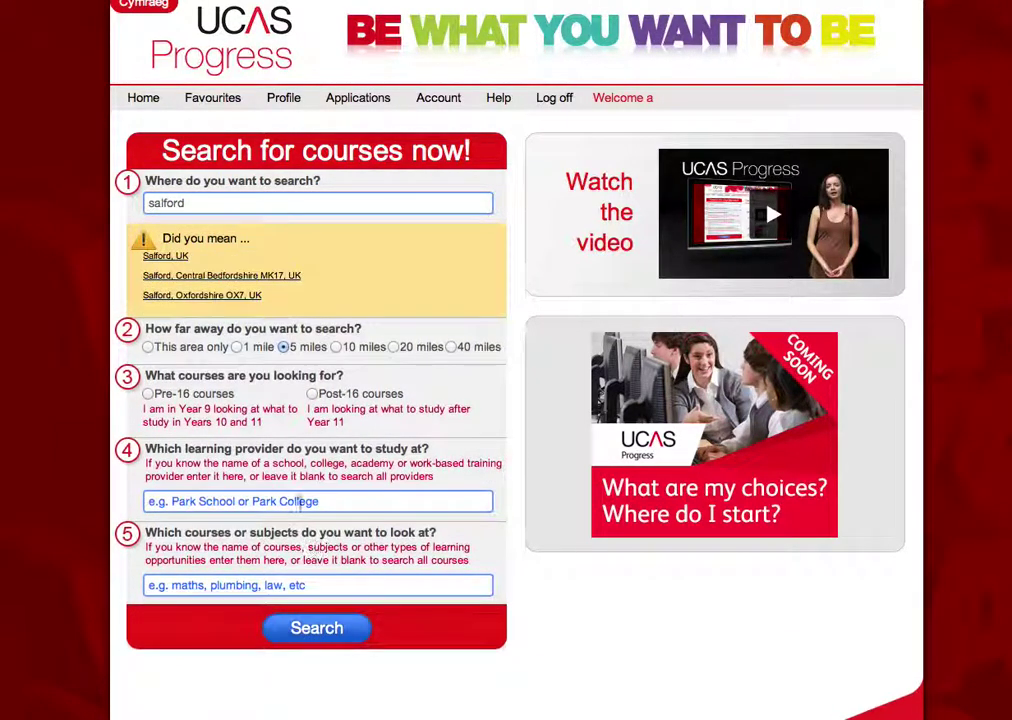
pyautogui.click(168, 256)
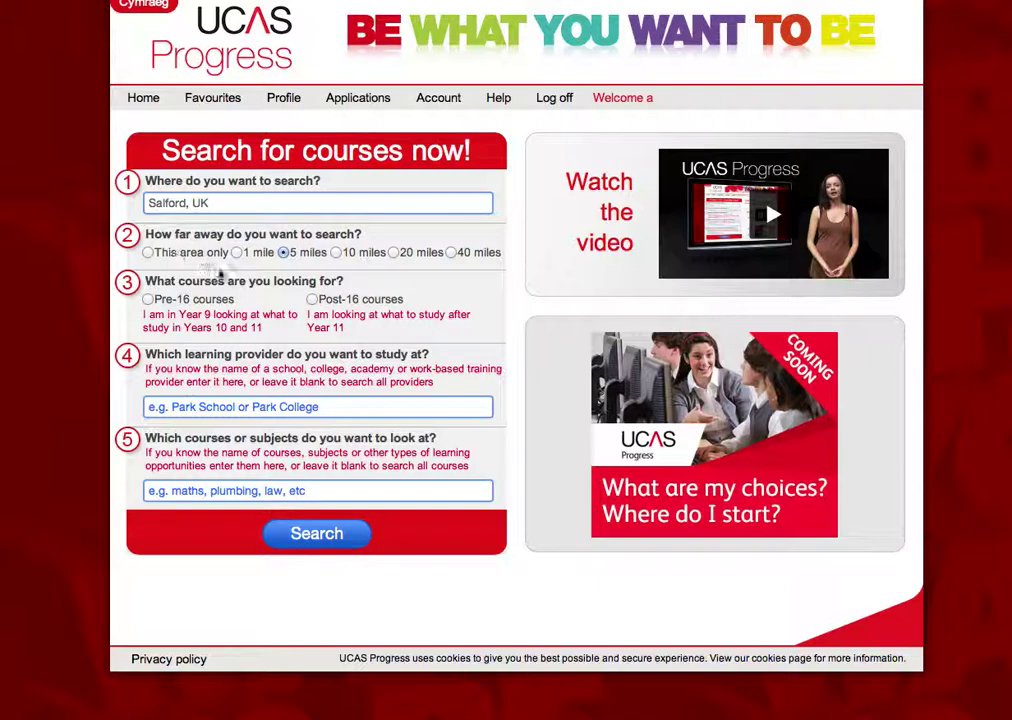
# Search for Post-16 courses in the subject "ict", leaving the learning provider blank
pyautogui.click(313, 300)
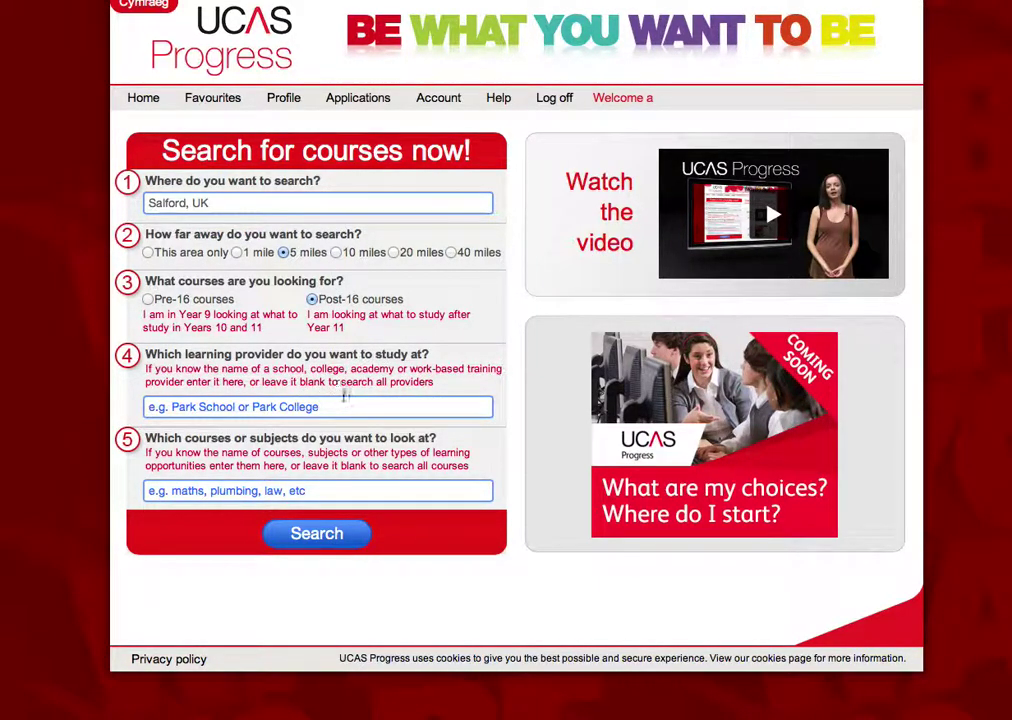
pyautogui.click(339, 409)
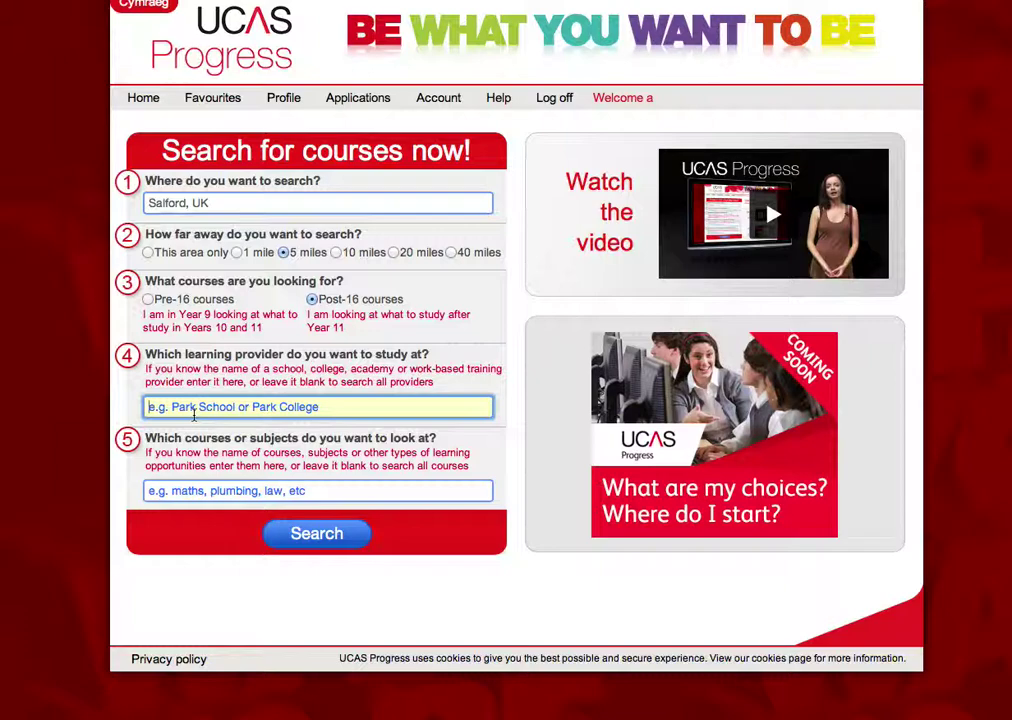
pyautogui.click(210, 496)
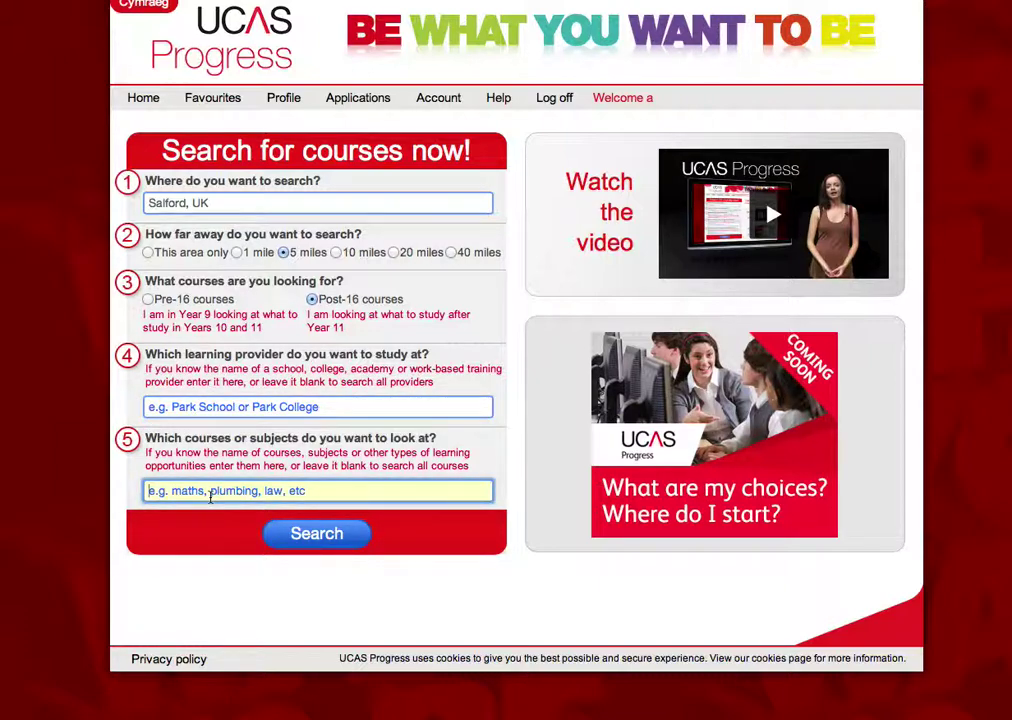
pyautogui.write('ict')
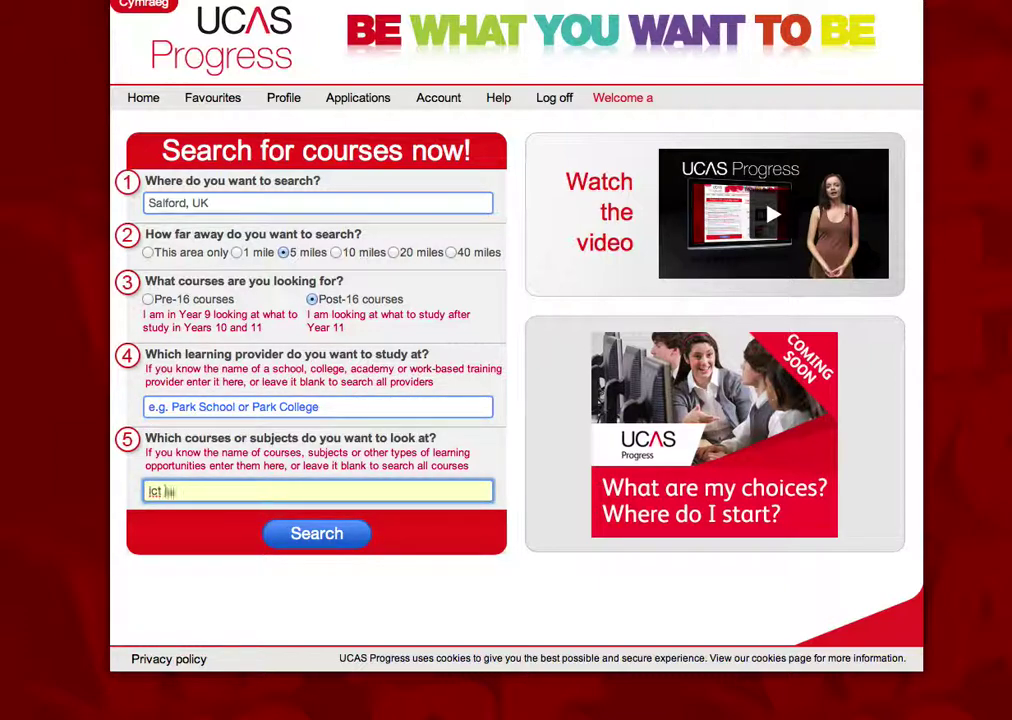
pyautogui.click(276, 412)
pyautogui.click(316, 533)
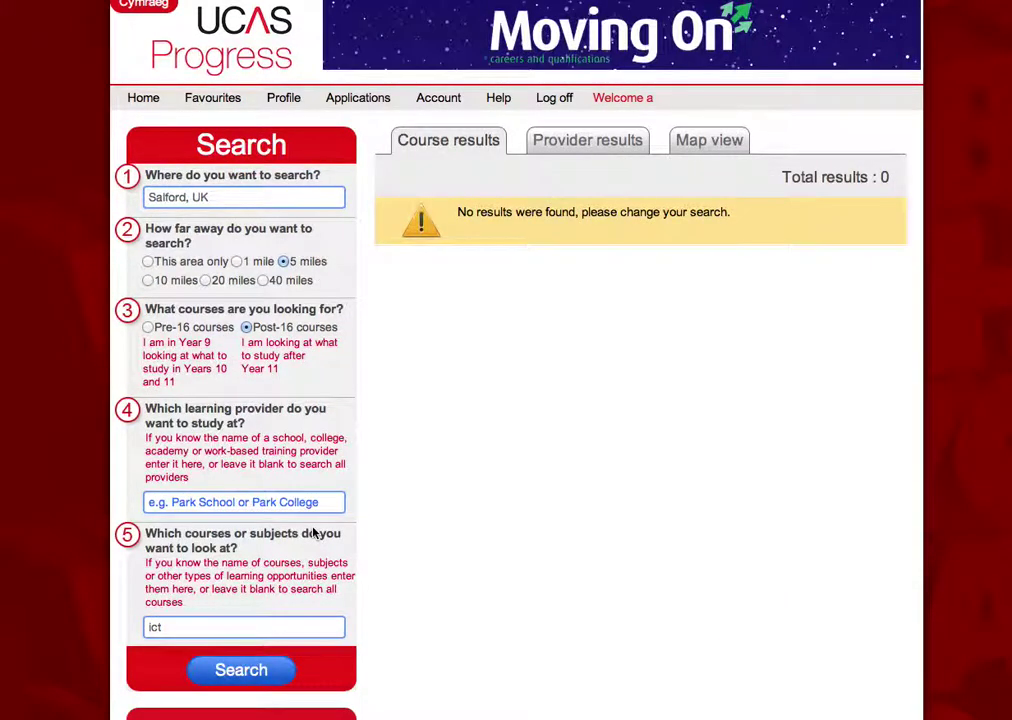
# Change the course subject to "hardware", choose Salford, UK from the suggested locations, and run the search again
pyautogui.moveTo(170, 628); pyautogui.dragTo(45, 626)
pyautogui.write('hardware')
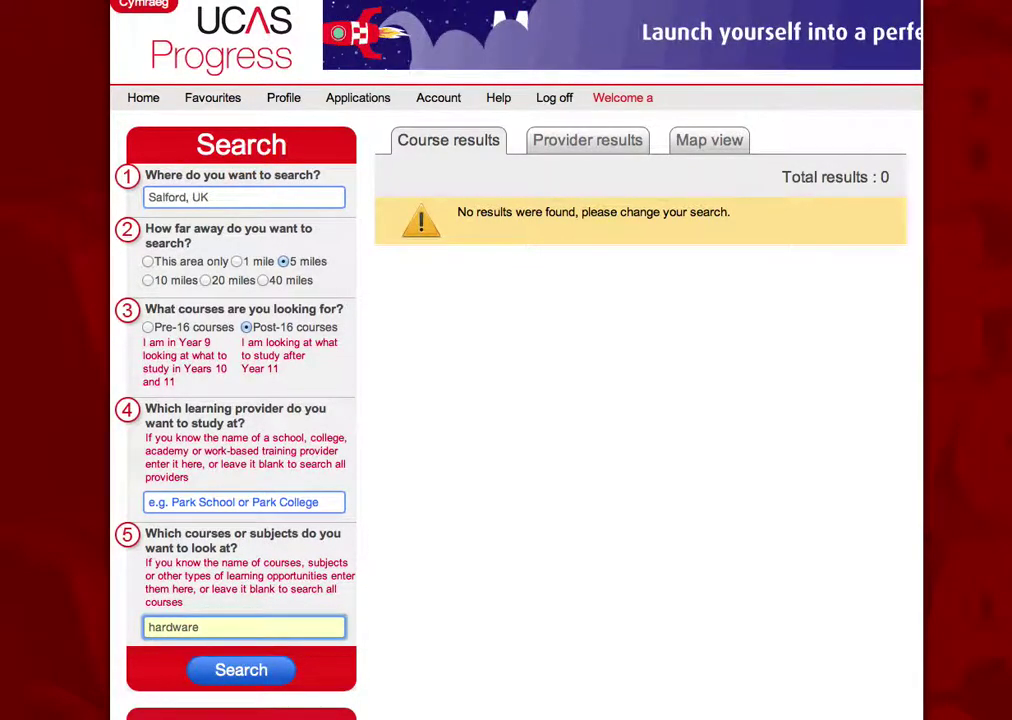
pyautogui.press('Return')
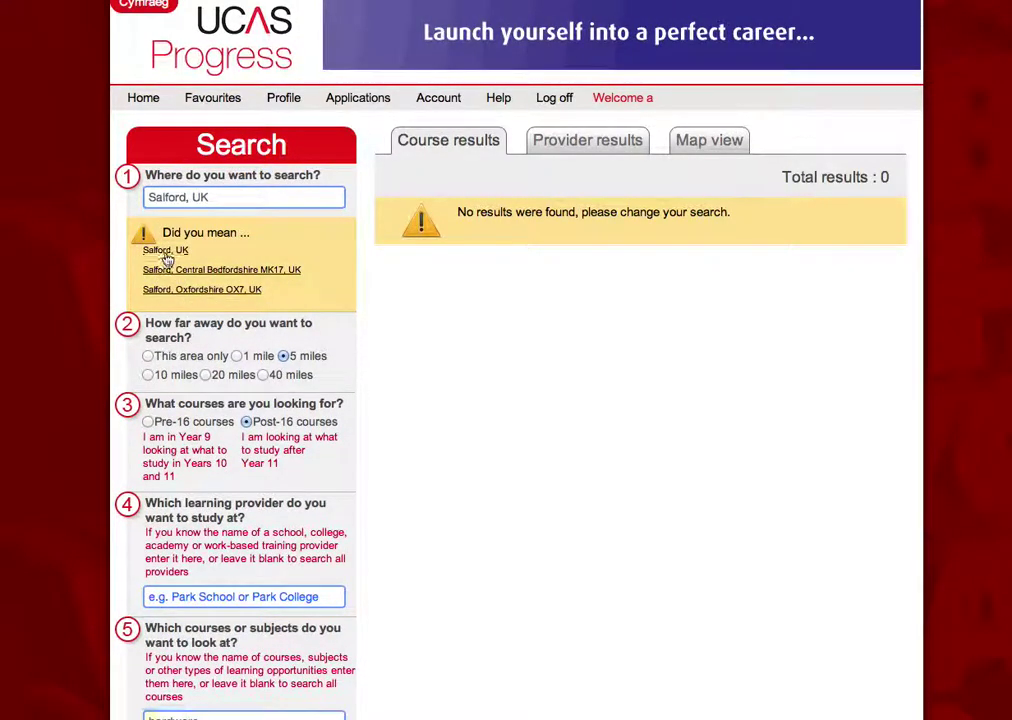
pyautogui.click(166, 251)
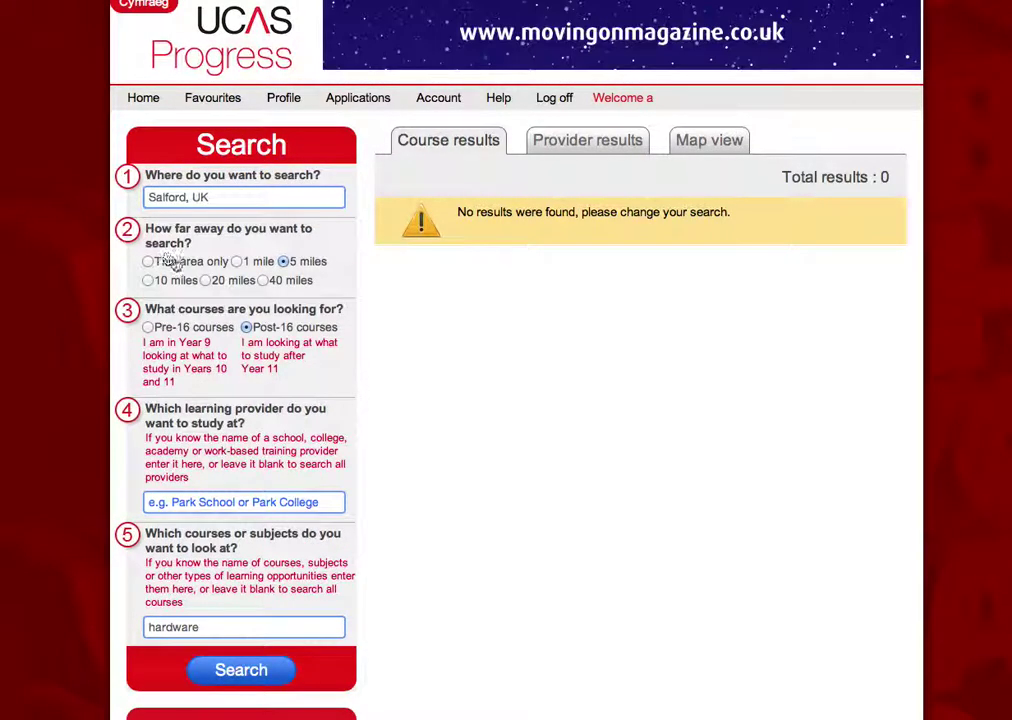
pyautogui.click(241, 678)
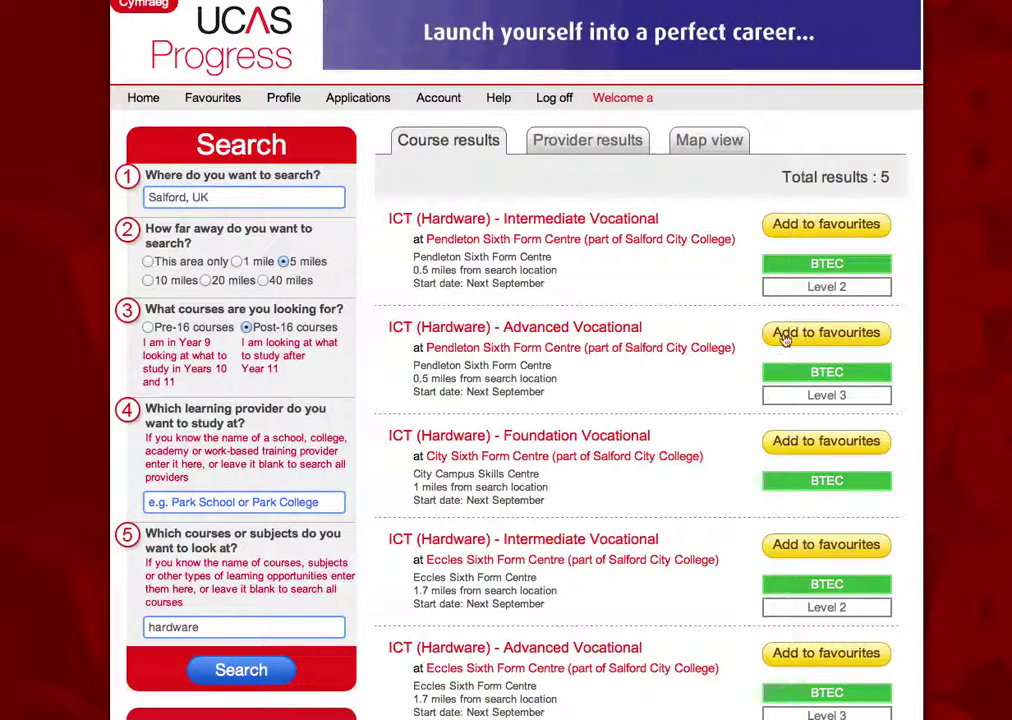
# Add the ICT (Hardware) - Advanced Vocational courses at Pendleton Sixth Form Centre and Eccles Sixth Form Centre to the favourites
pyautogui.click(865, 341)
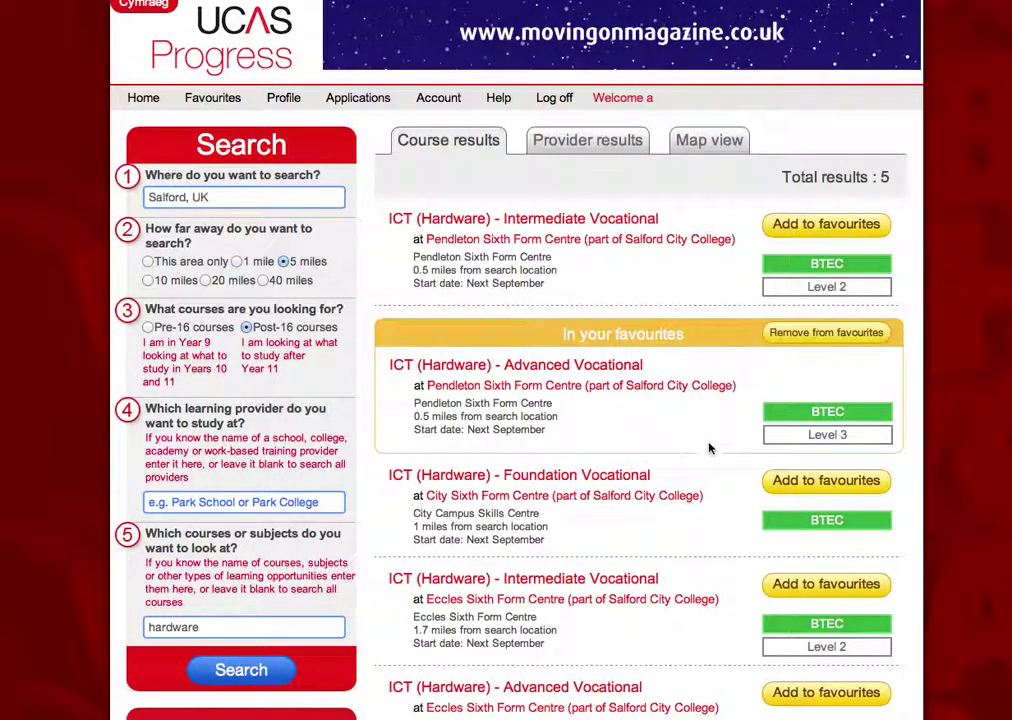
pyautogui.scroll(-1, 643, 511)
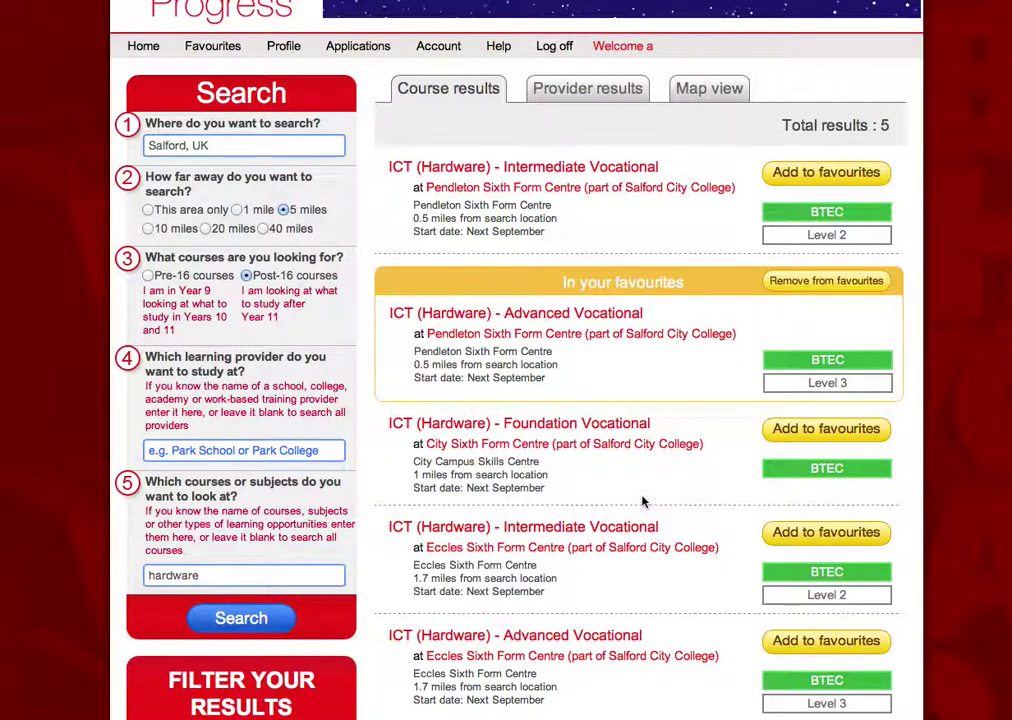
pyautogui.scroll(-1, 643, 502)
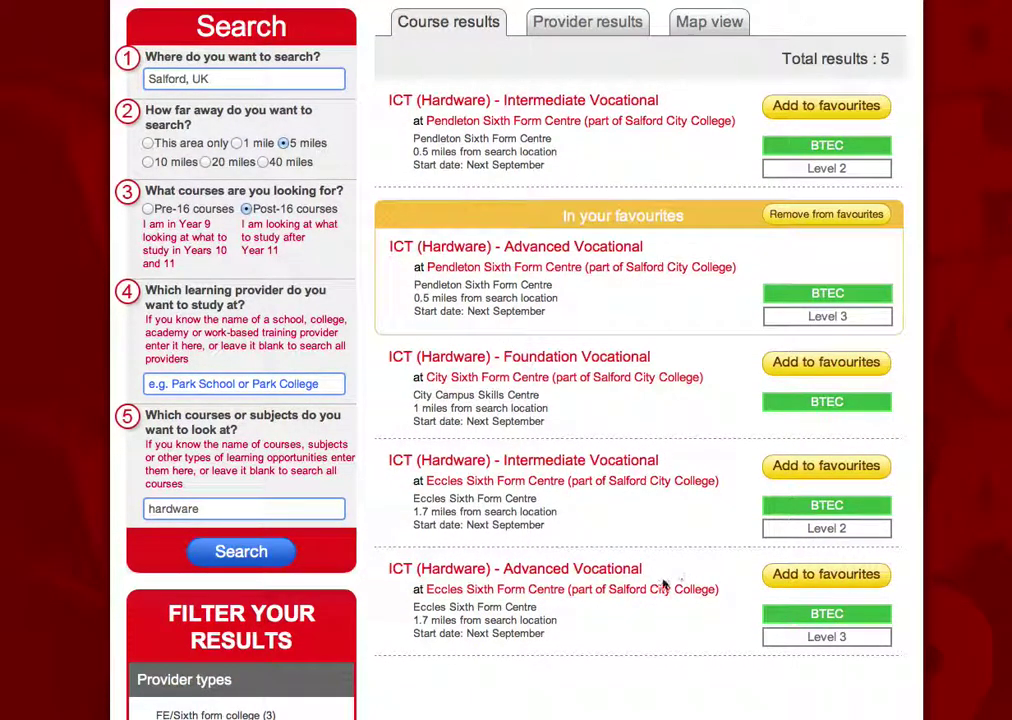
pyautogui.click(818, 578)
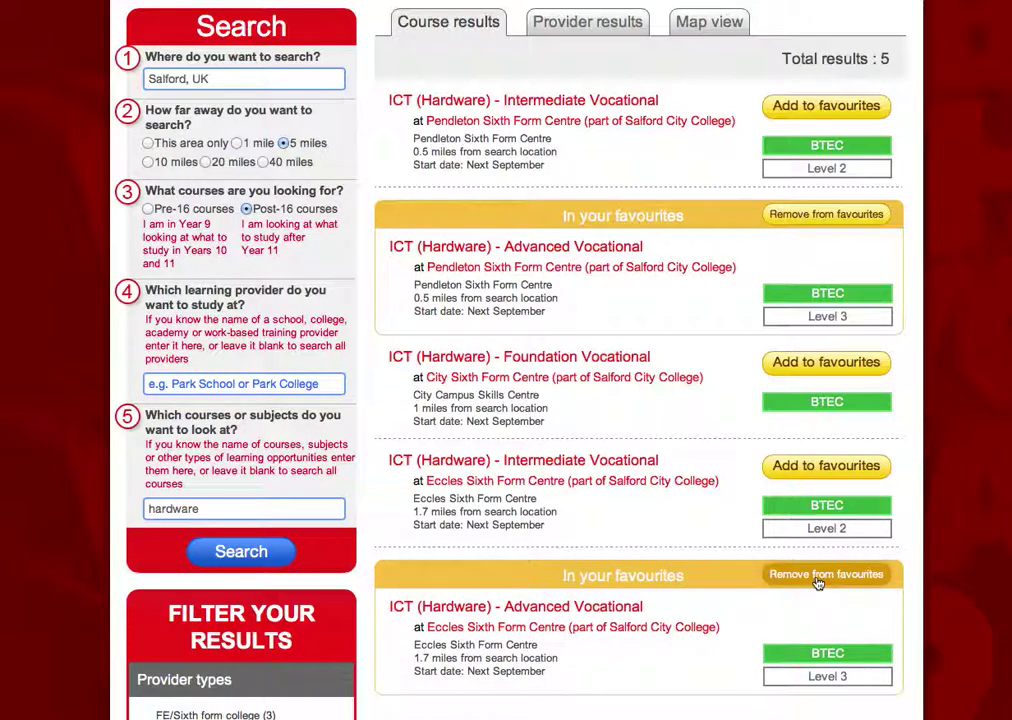
pyautogui.scroll(-4, 714, 570)
pyautogui.scroll(5, 714, 569)
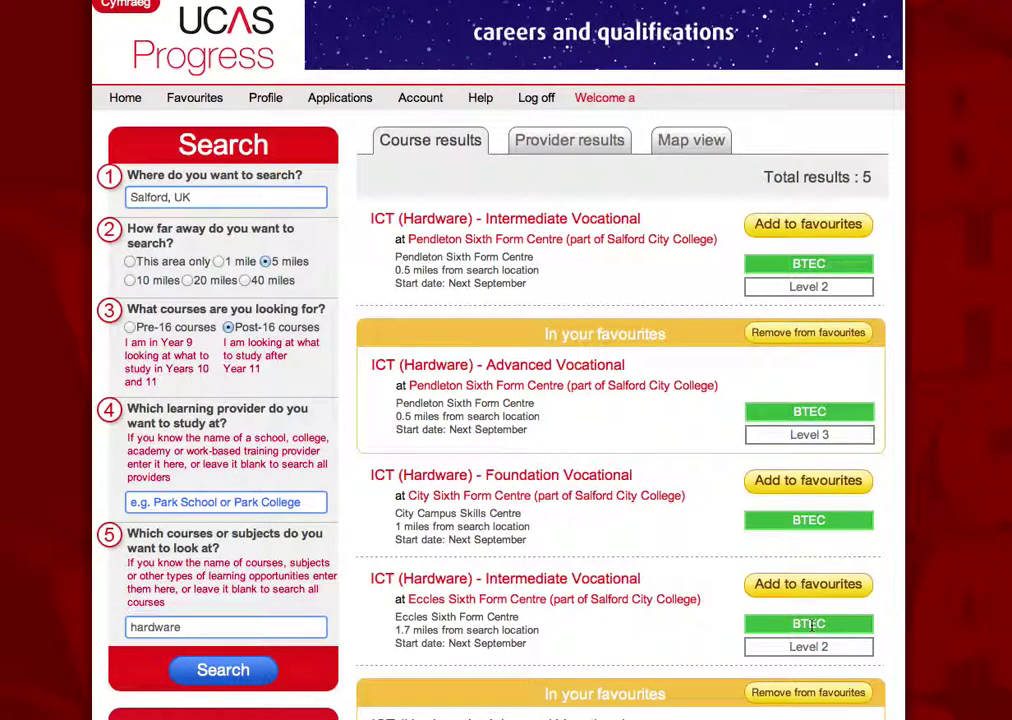
# Save a new application to Pendleton Sixth Form Centre for ICT (Hardware) - Advanced Vocational, and review the draft's personal information and qualifications
pyautogui.click(341, 100)
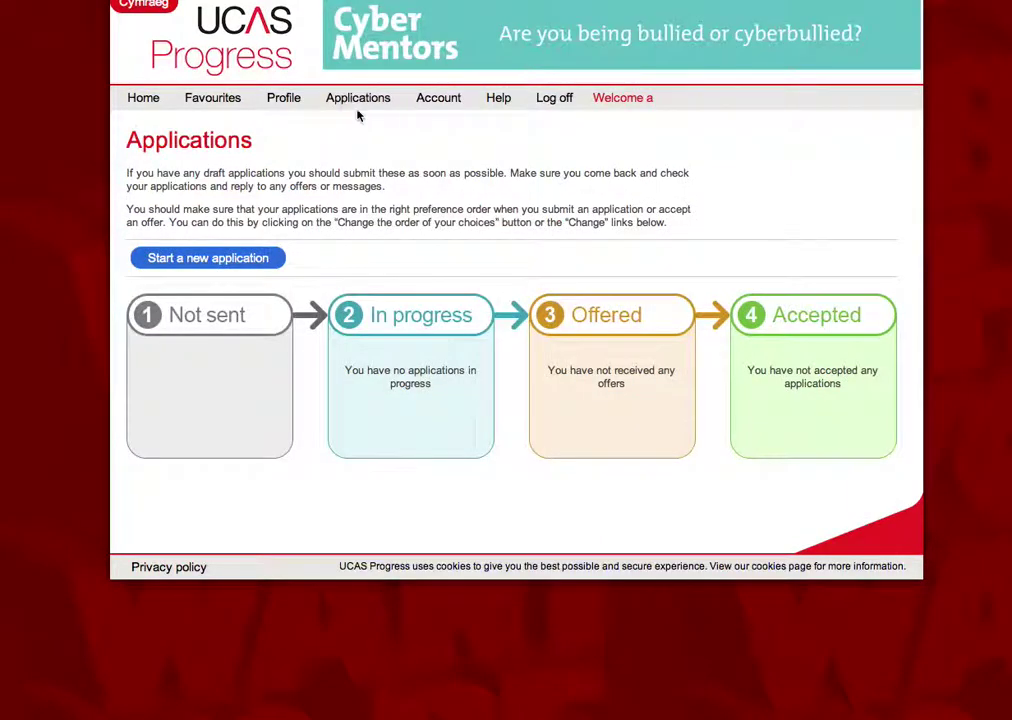
pyautogui.click(237, 257)
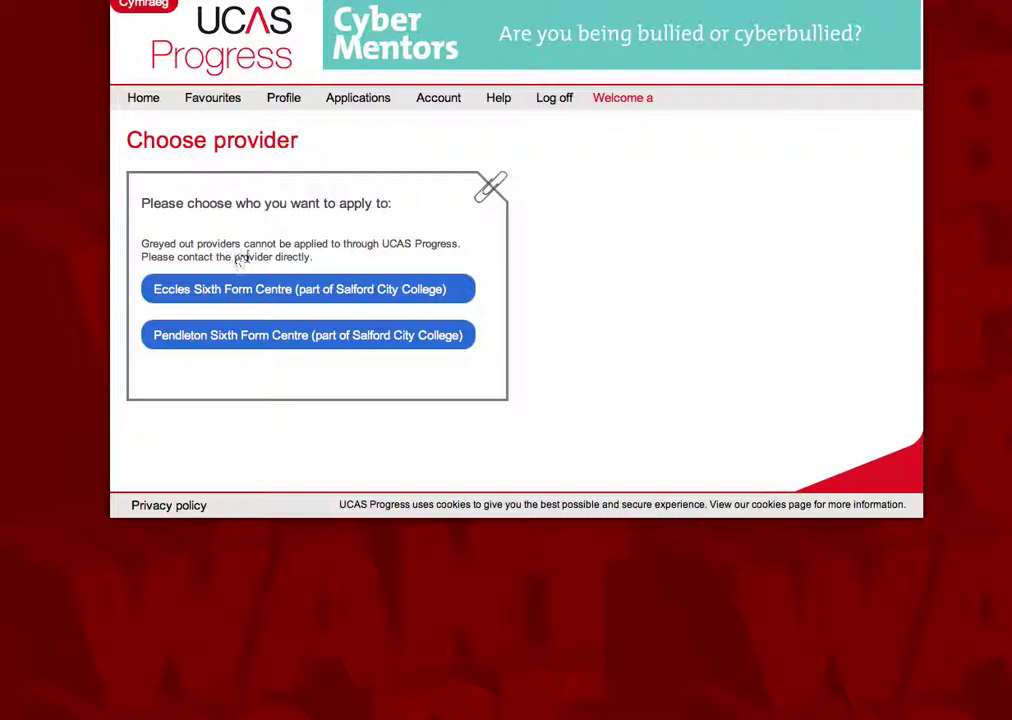
pyautogui.click(228, 338)
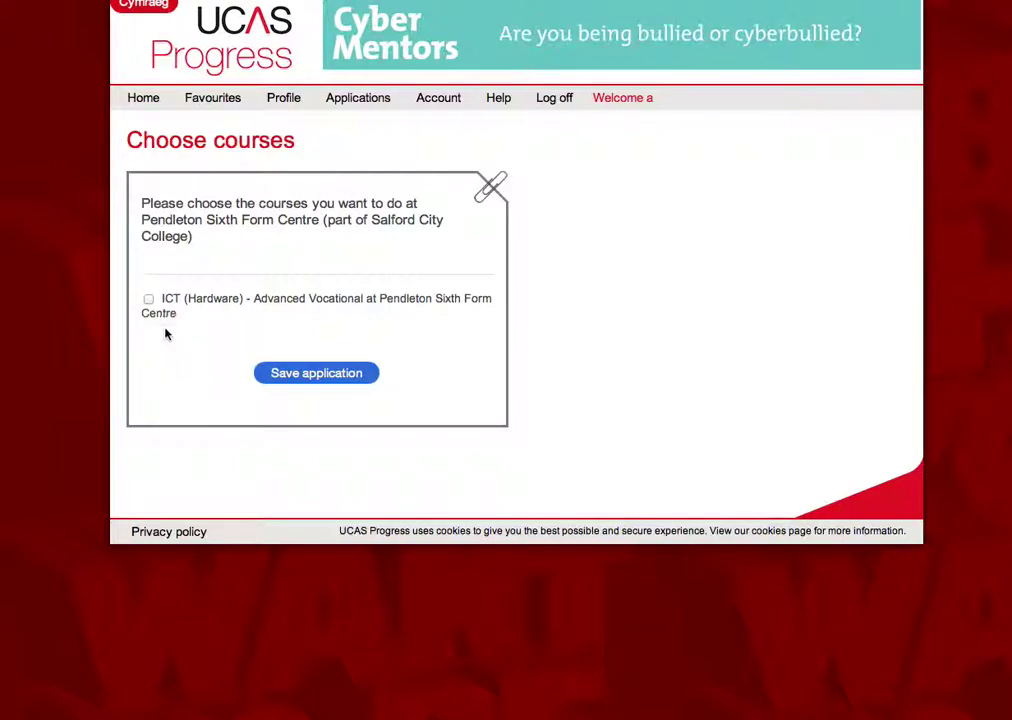
pyautogui.click(148, 299)
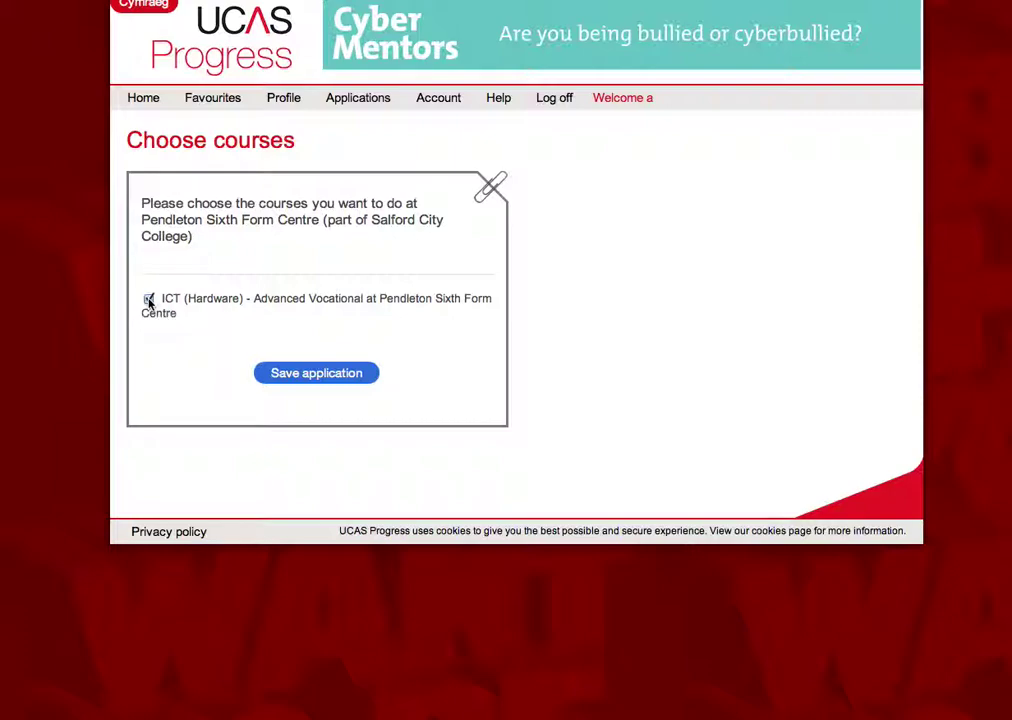
pyautogui.click(329, 376)
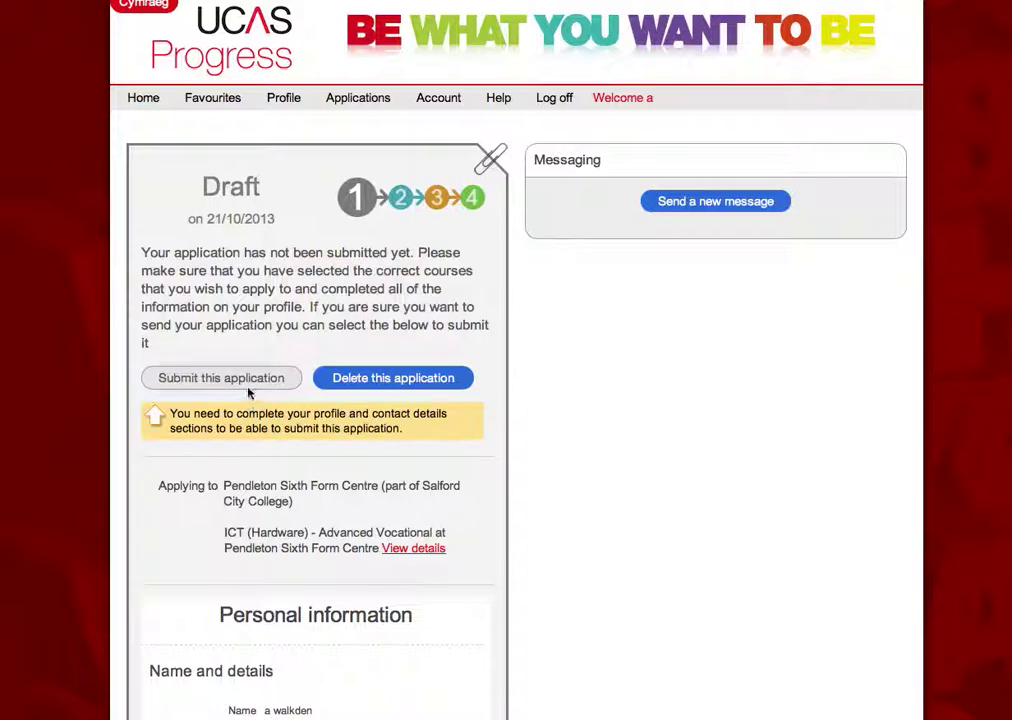
pyautogui.scroll(-9, 249, 393)
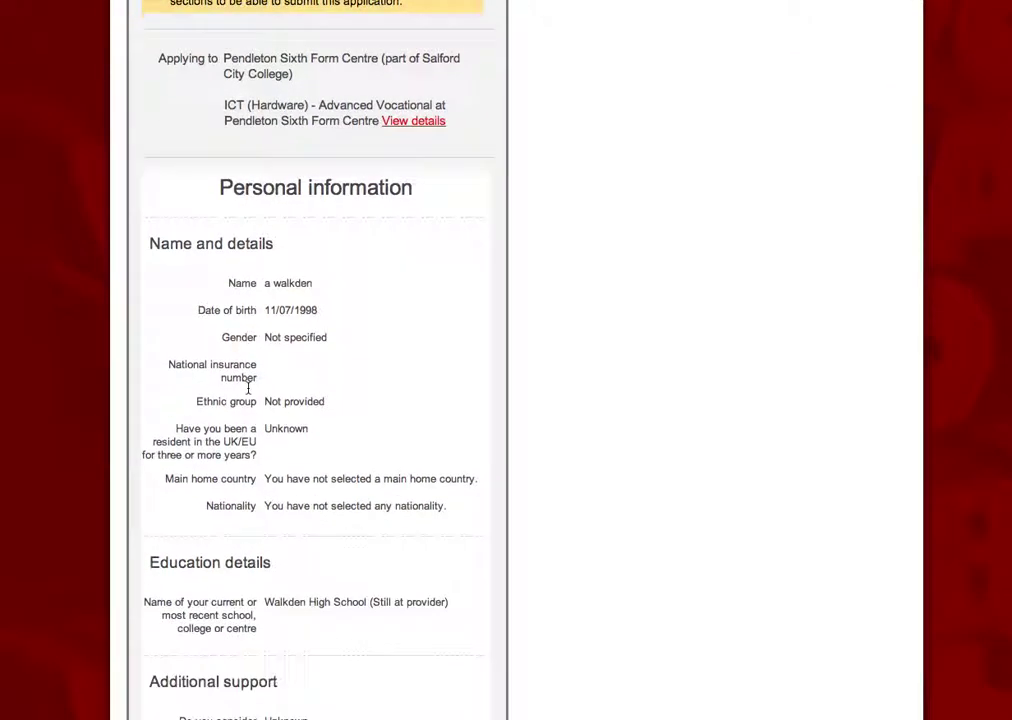
pyautogui.scroll(12, 245, 389)
pyautogui.scroll(-14, 248, 375)
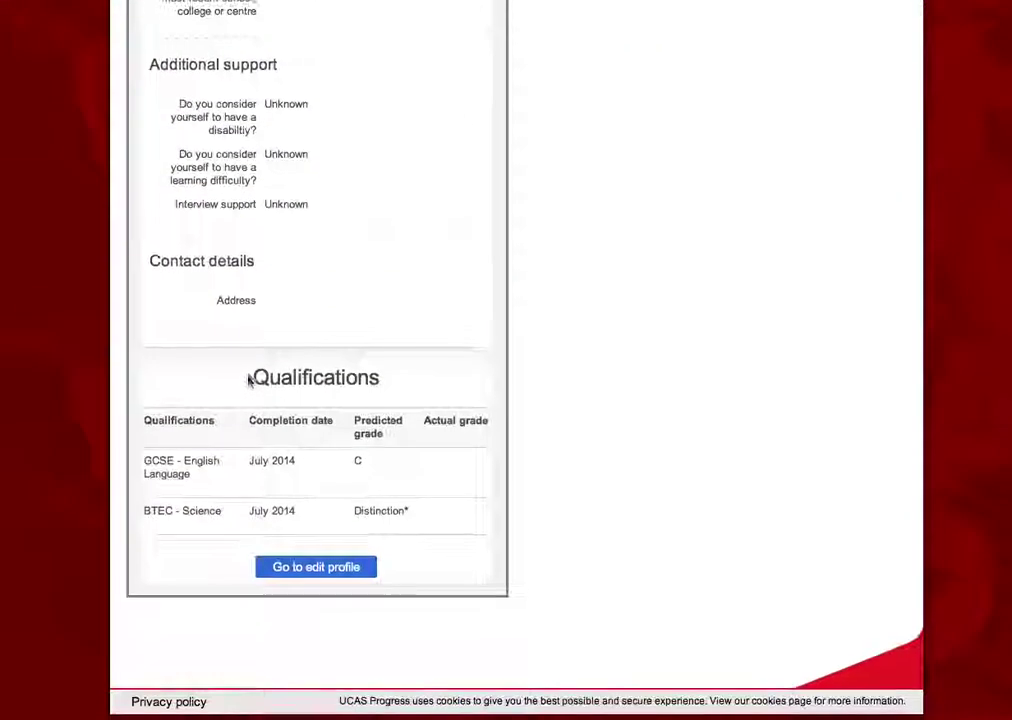
pyautogui.scroll(14, 249, 380)
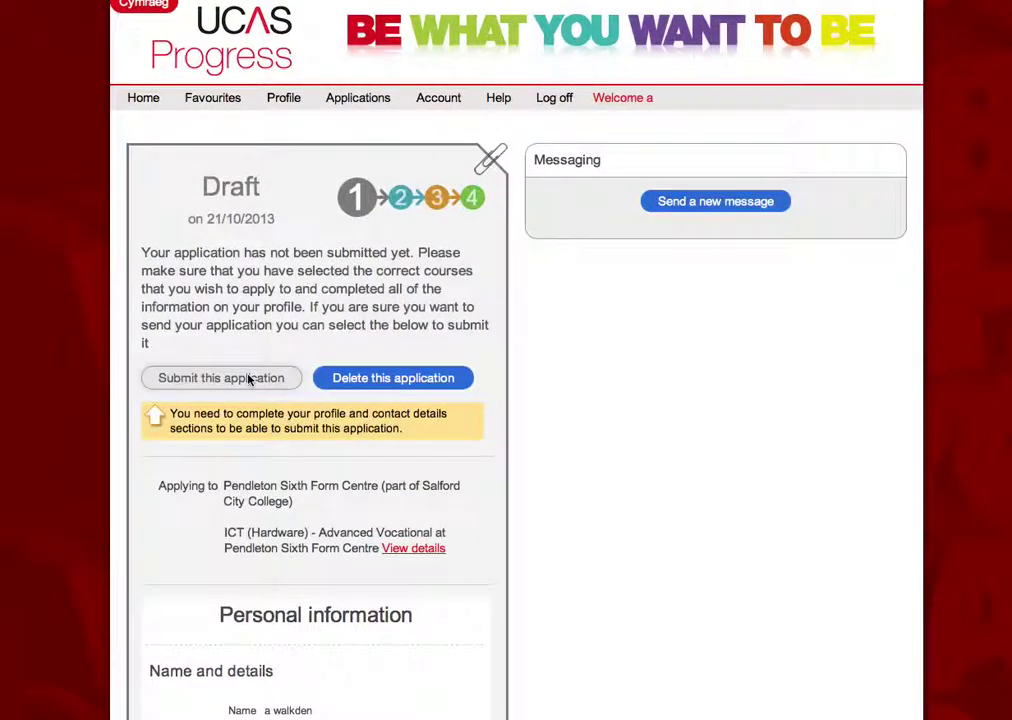